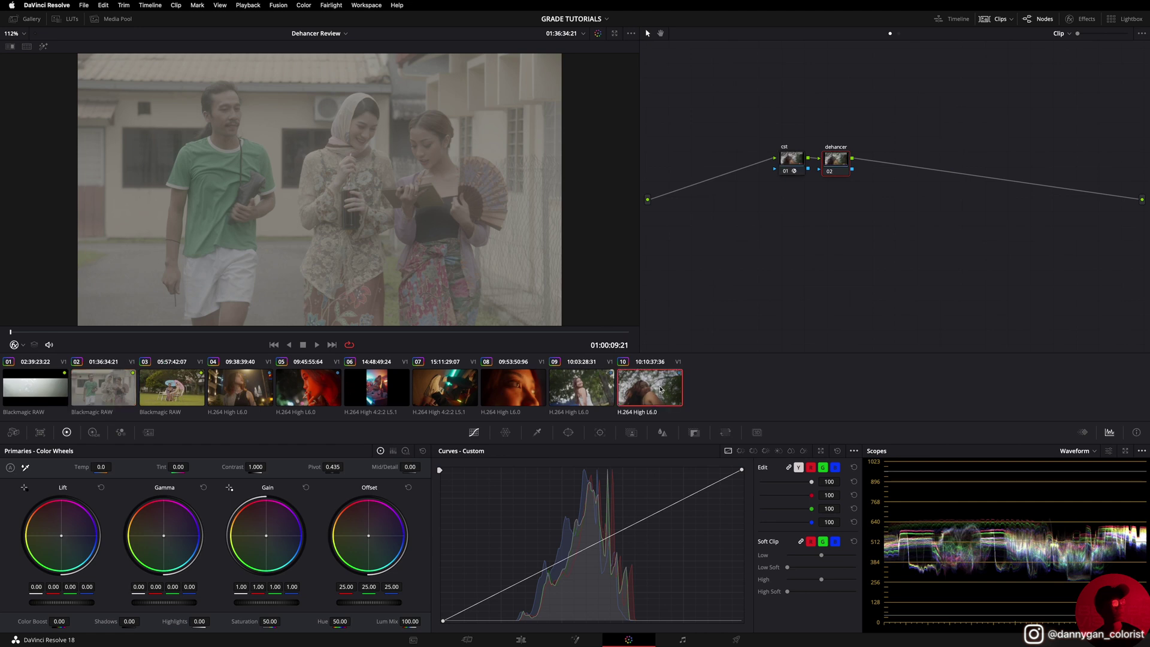
Step: Step back through the clips from 09 to 02, then load clips 07 and 06
left_click(641, 388)
left_click(609, 392)
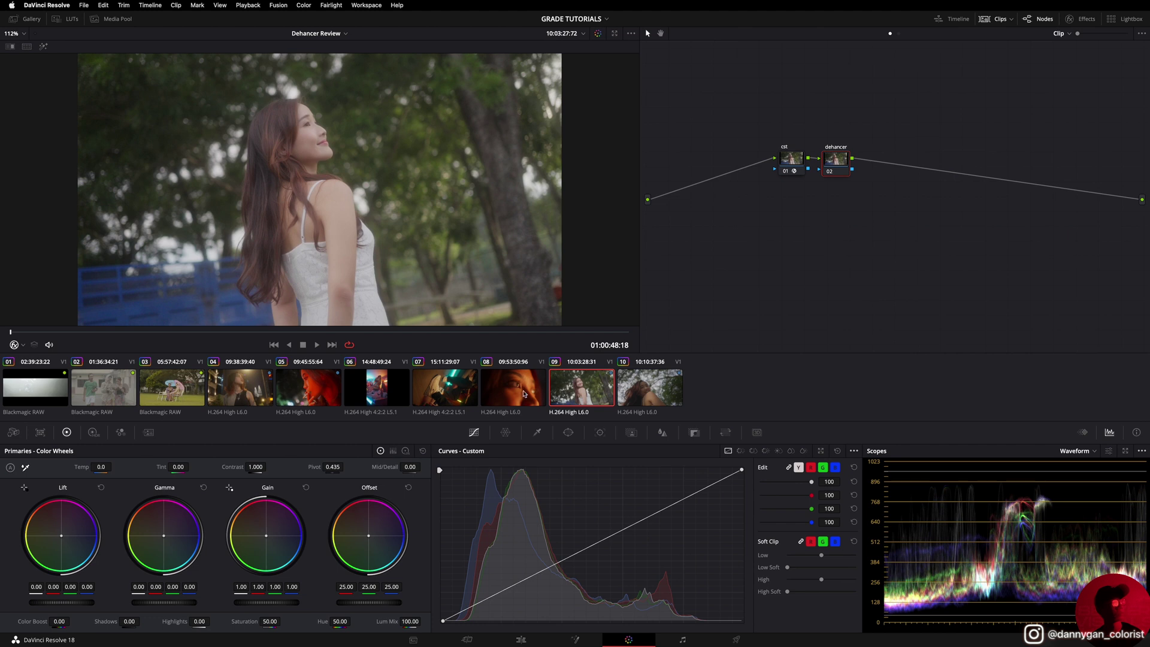
left_click(520, 394)
left_click(446, 392)
left_click(377, 396)
left_click(308, 395)
left_click(223, 395)
left_click(172, 390)
left_click(104, 390)
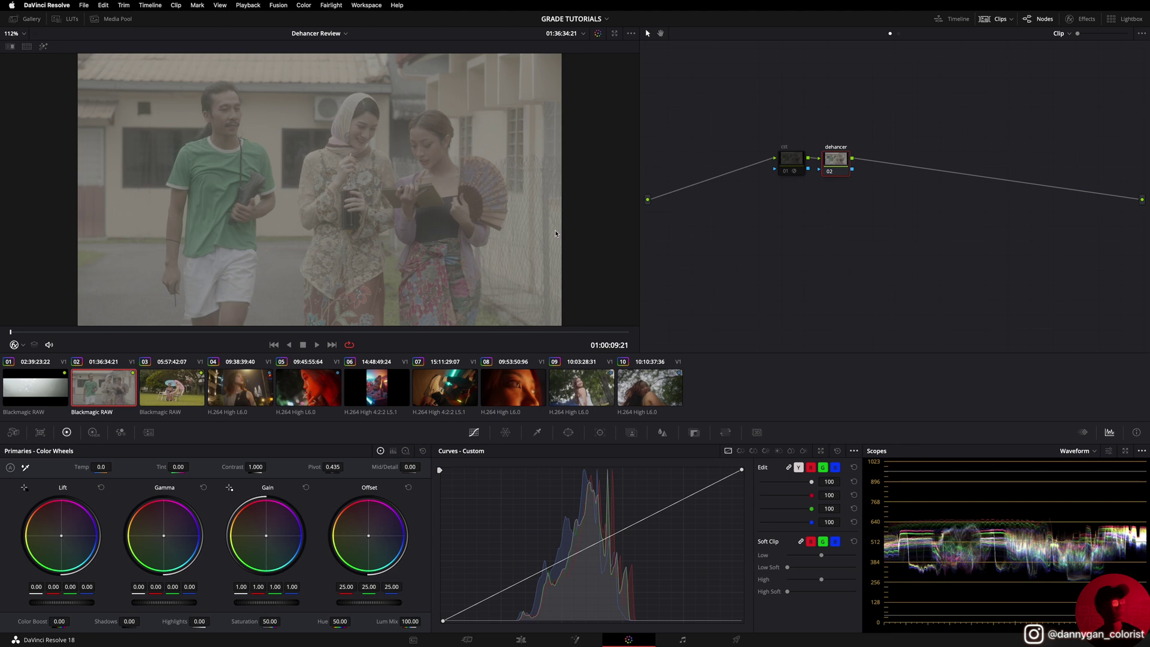
left_click(451, 387)
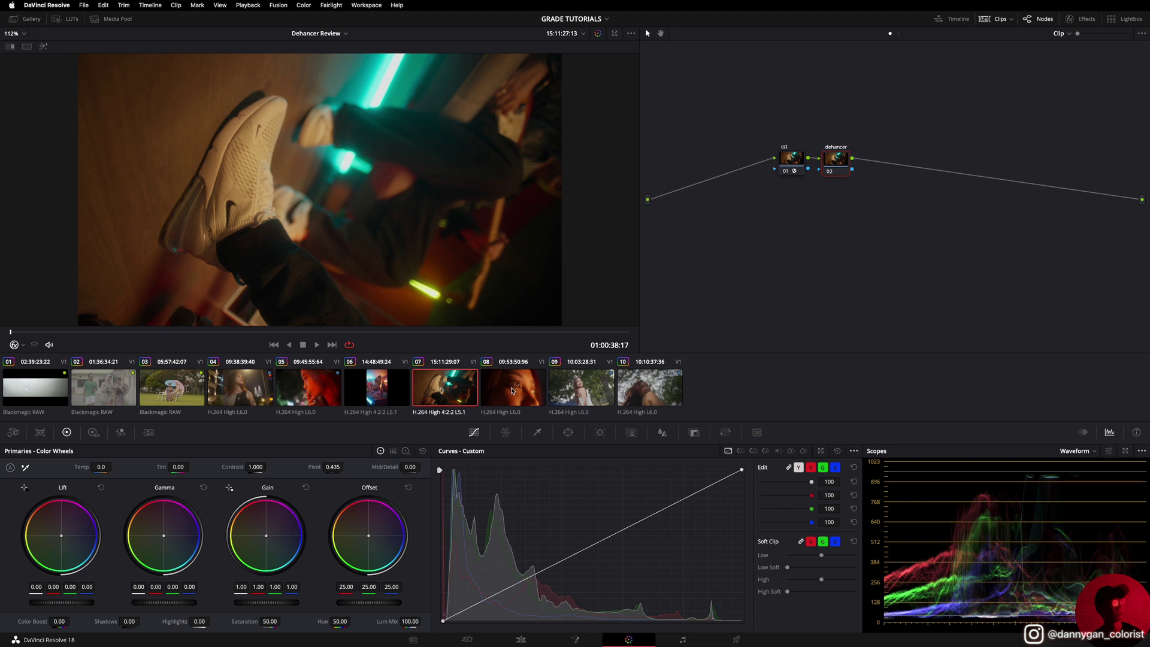
left_click(384, 402)
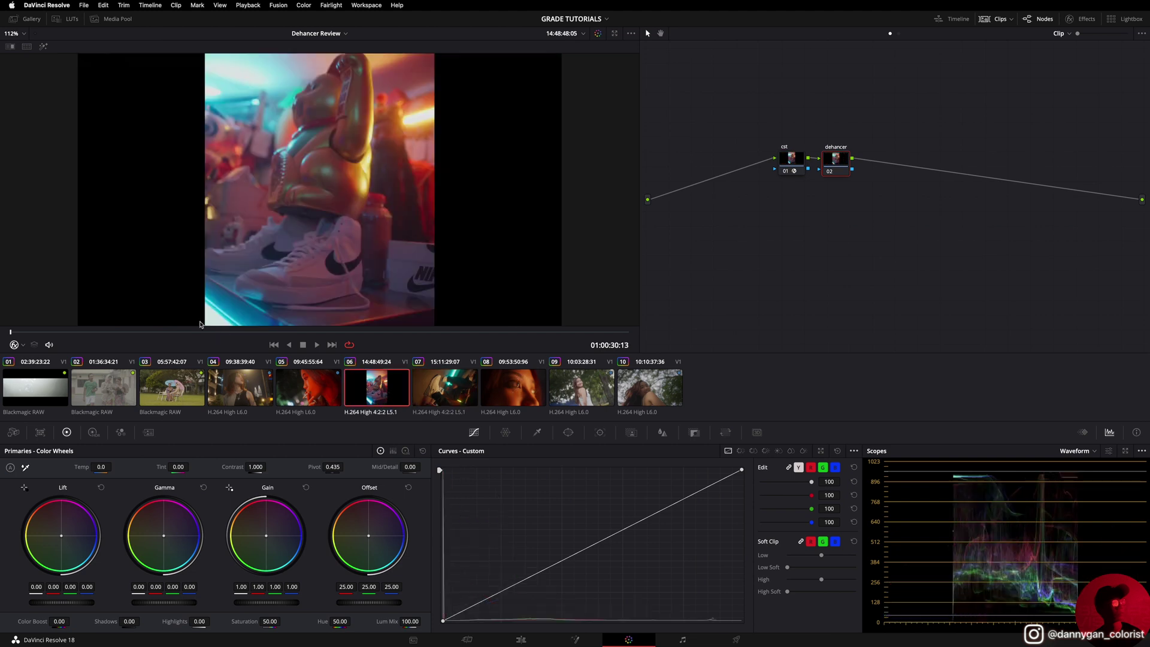
Step: Scrub back and forth through clip 06's footage to review it
left_click_drag(173, 333, 327, 332)
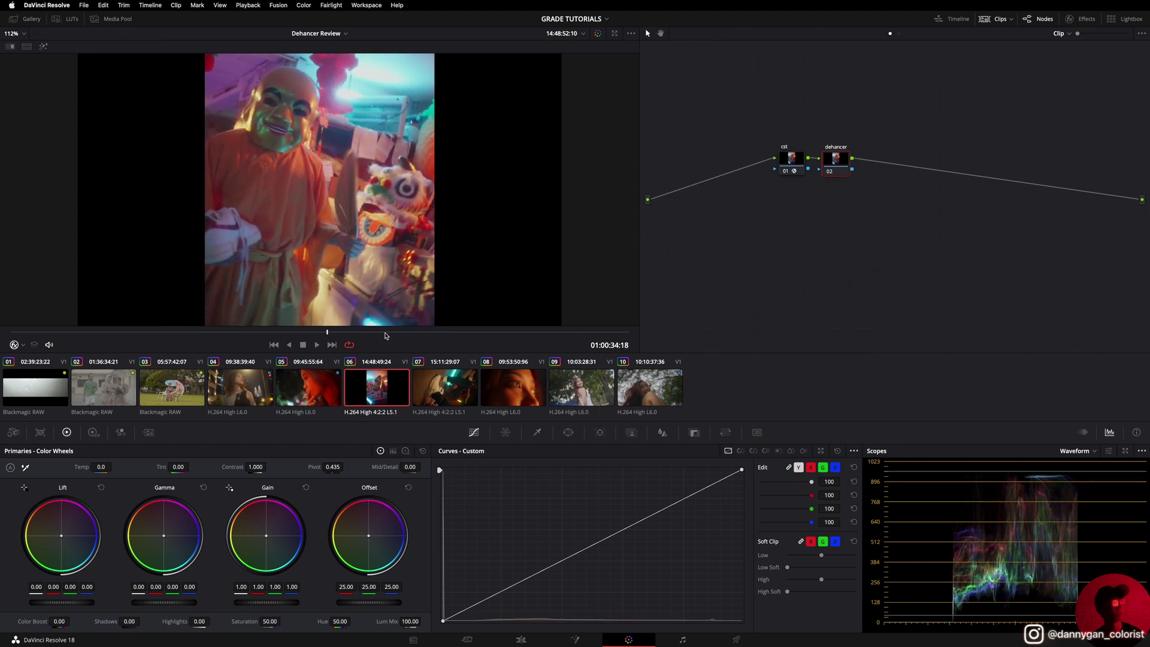
left_click_drag(383, 331, 470, 332)
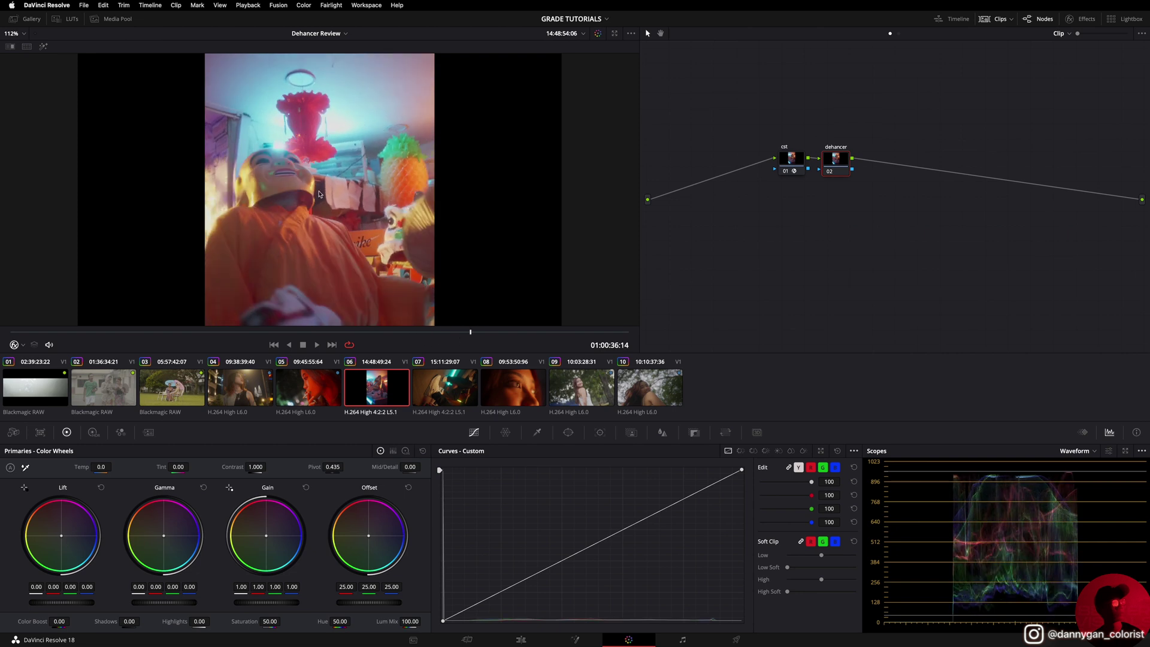
left_click_drag(482, 333, 420, 333)
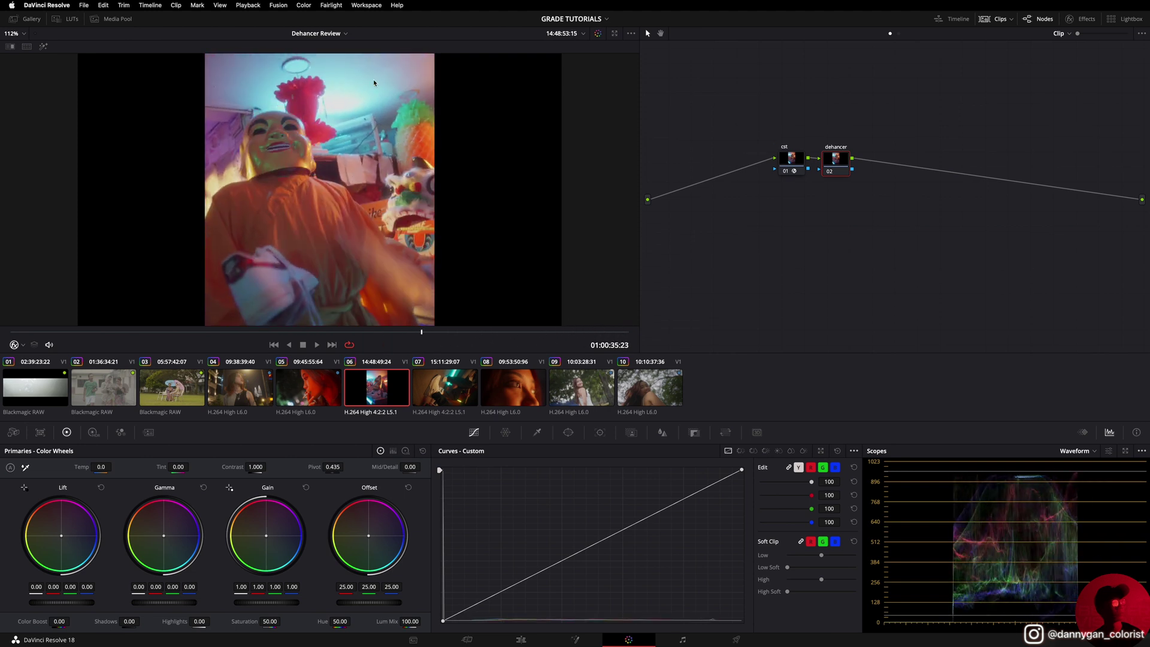
Step: Reload clip 02, select its dehancer node, and drop Dehancer Pro 6.2.0 onto it from Effects
left_click(109, 387)
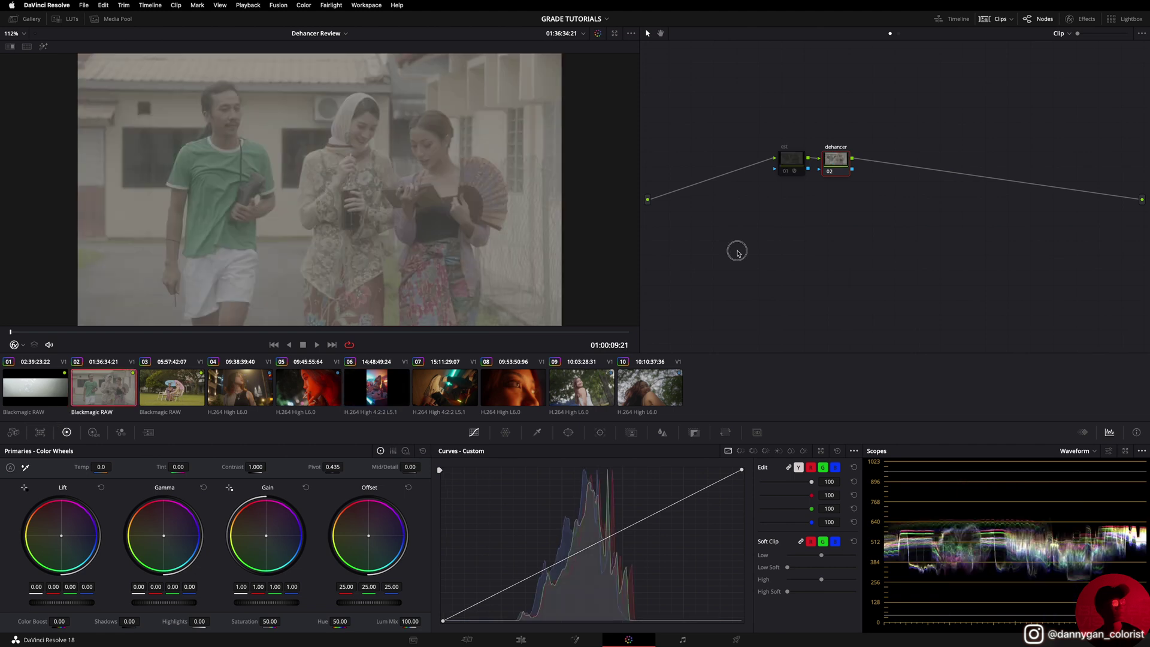
mouse_move(741, 95)
left_mouse_down()
mouse_move(889, 240)
mouse_move(752, 103)
left_mouse_up()
left_click_drag(824, 114, 867, 231)
left_click_drag(812, 187, 768, 135)
left_click_drag(866, 132, 814, 219)
left_click_drag(860, 117, 805, 200)
left_click(1088, 21)
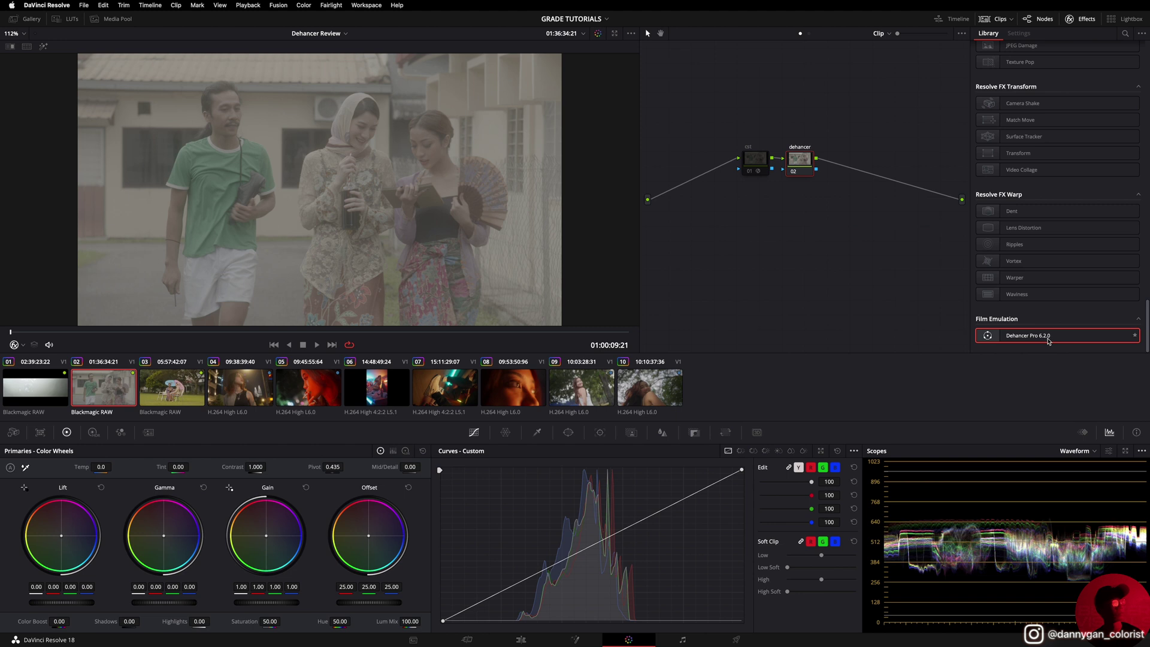
left_click_drag(1052, 340, 807, 166)
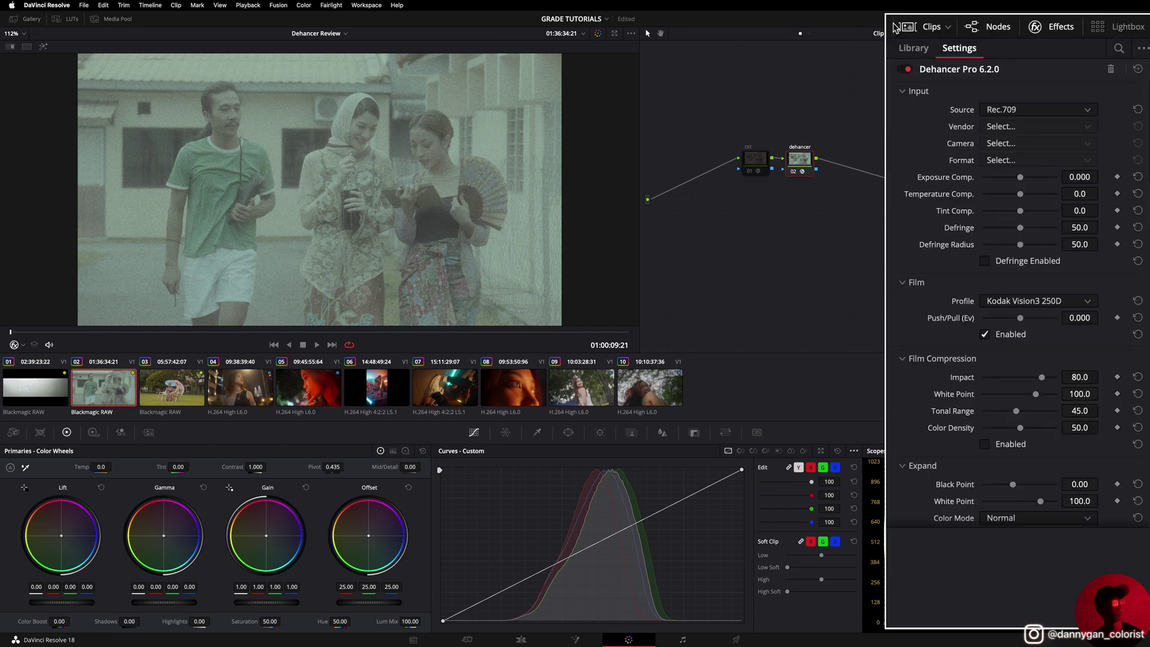
Step: Hide the clip strip to enlarge the viewer, keeping the node graph visible
left_click(998, 26)
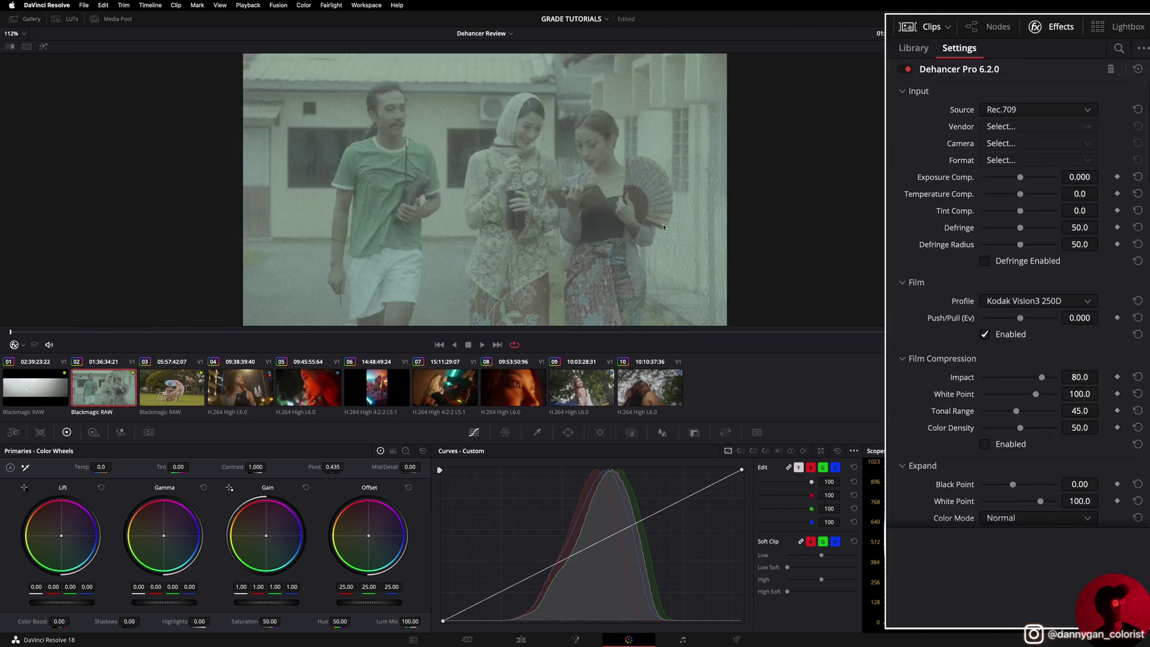
left_click(999, 26)
left_click(931, 26)
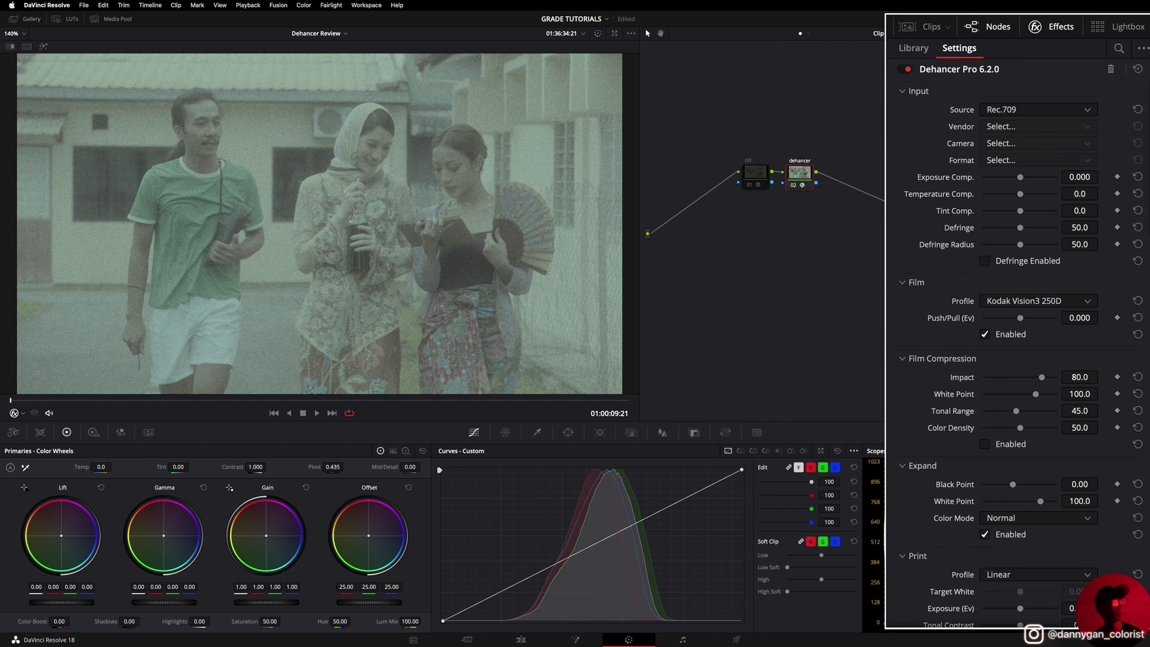
left_click(1143, 49)
left_click(1083, 65)
Step: Disable Dehancer's Film, Expand and Film Grain modules
left_click(982, 335)
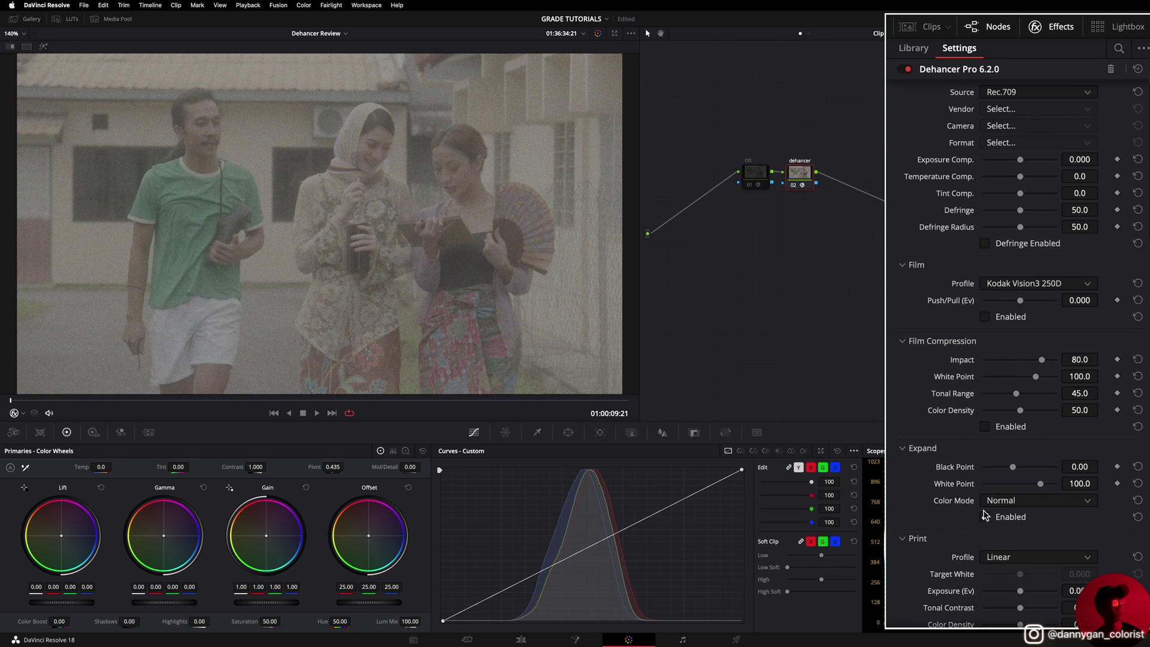
scroll(984, 519, "down", 1)
left_click(985, 517)
scroll(985, 518, "down", 10)
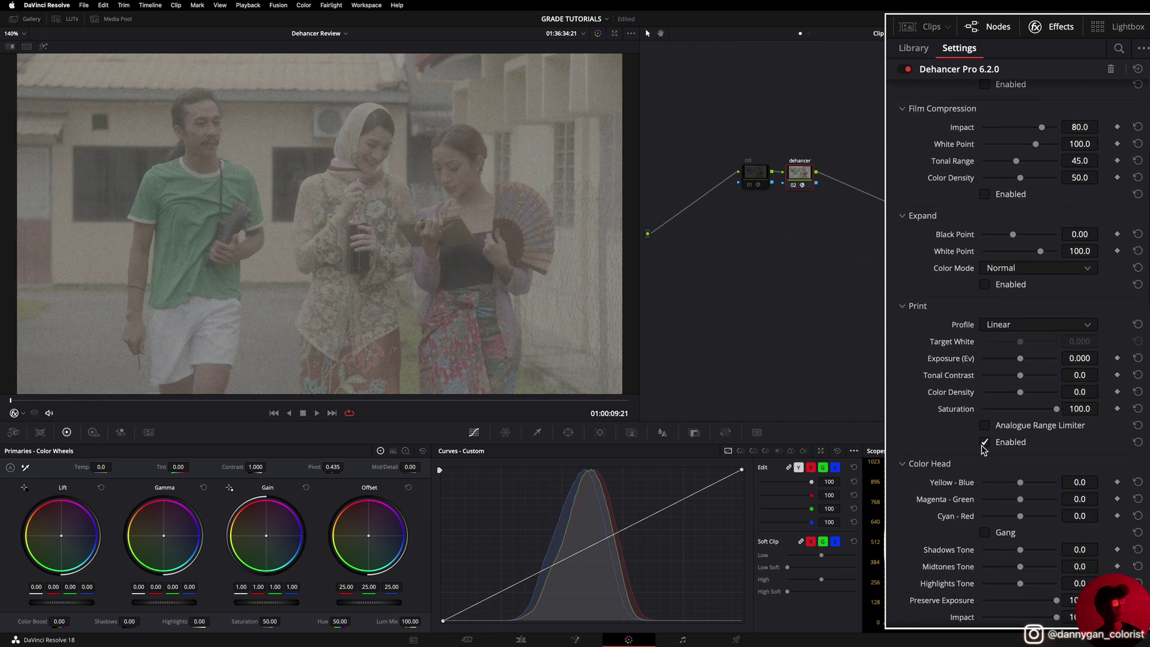
scroll(952, 467, "up", 10)
scroll(952, 467, "down", 18)
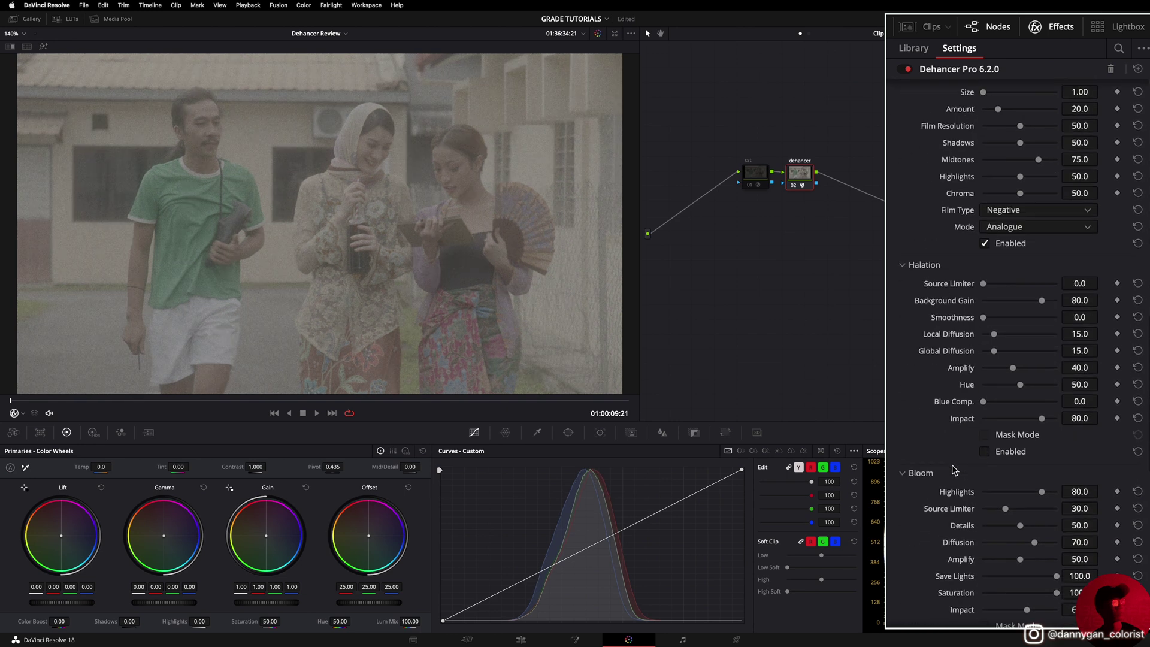
left_click(983, 243)
scroll(949, 425, "up", 15)
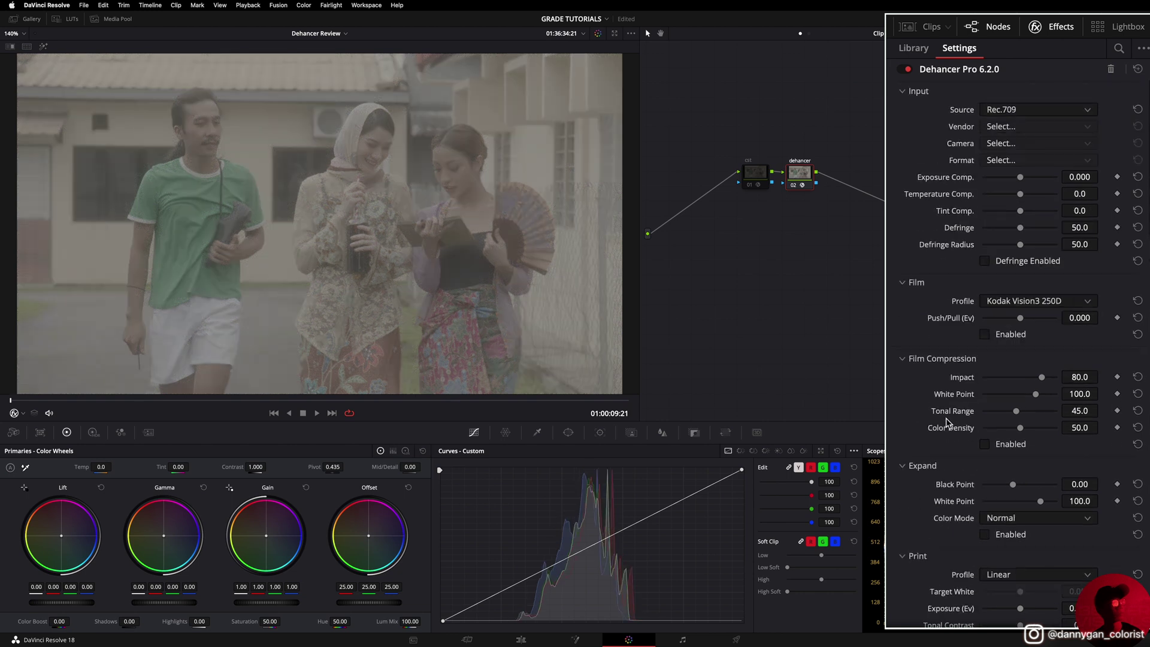
left_click(919, 282)
left_click(958, 279)
Step: Set Dehancer's source to Choose Camera: Blackmagic Design Pocket Cinema Camera 6K
left_click(1019, 112)
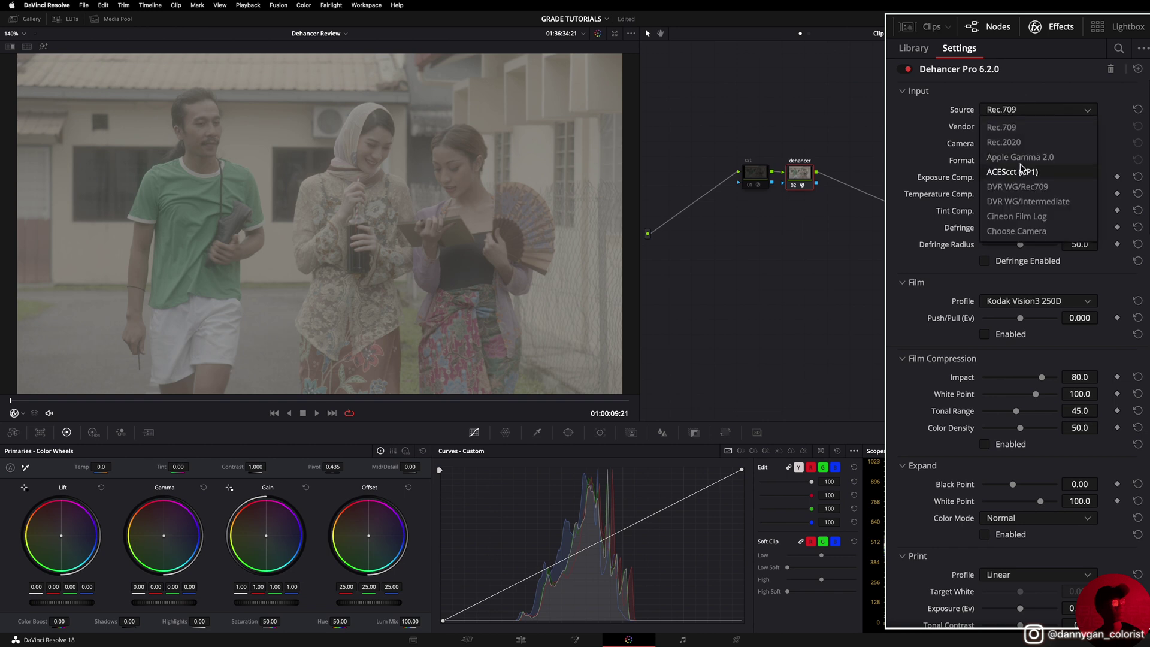
left_click(1018, 231)
left_click(1011, 128)
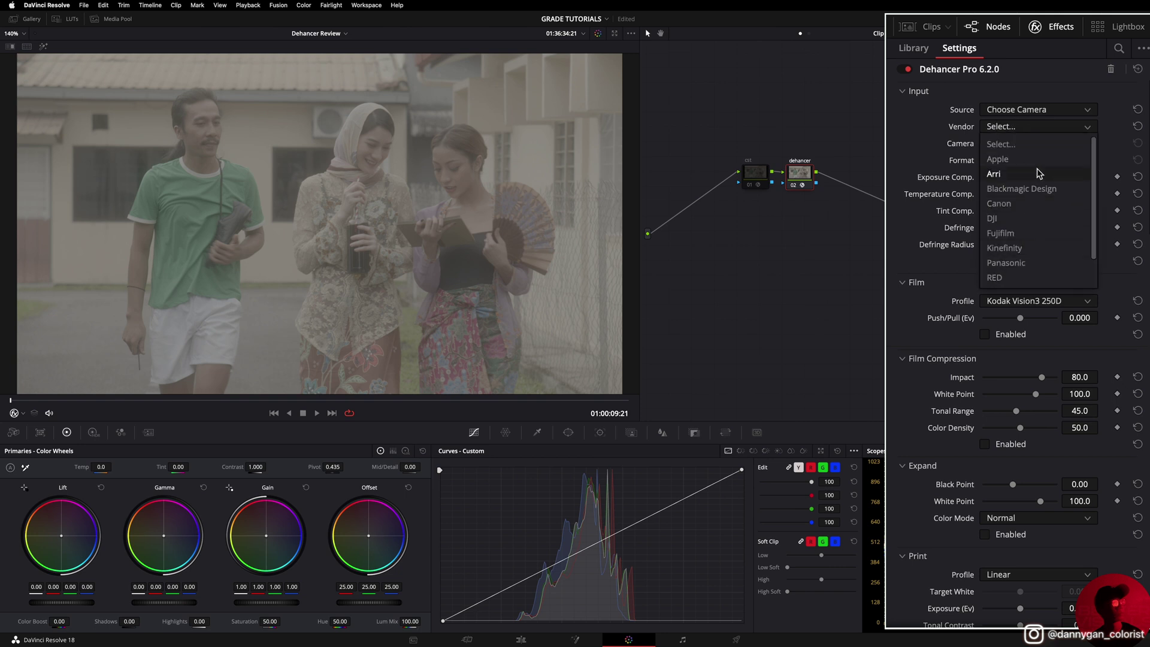
left_click(1041, 190)
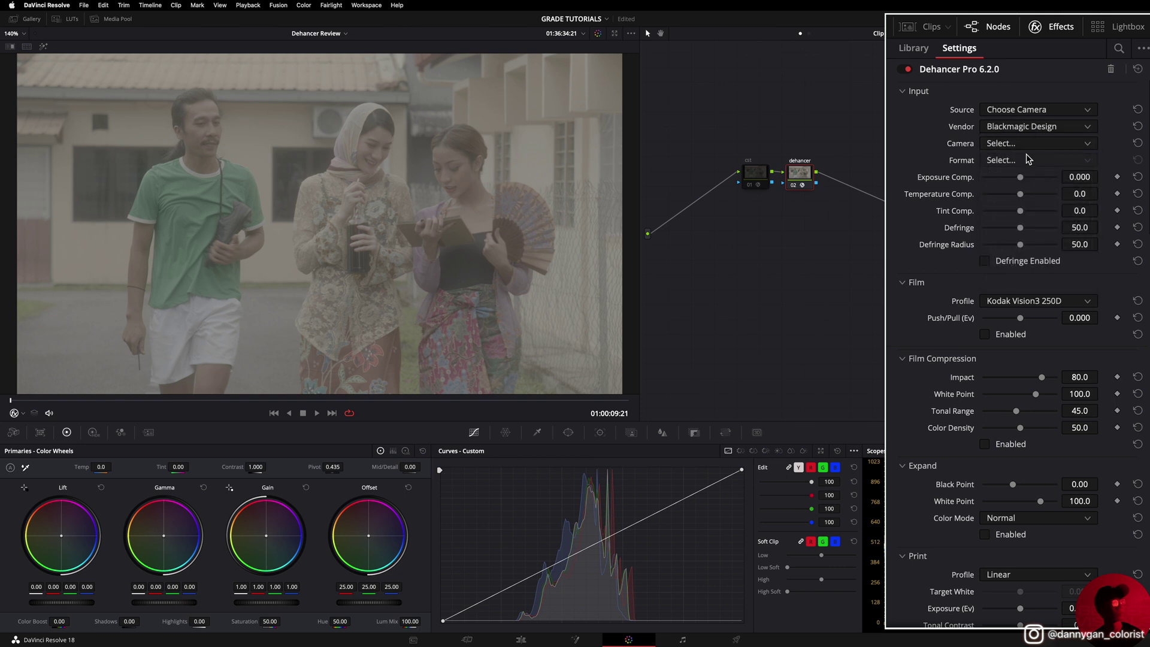
left_click(1029, 145)
left_click(1031, 189)
Step: Compare Film Gen5 ISO 400 and ISO 3200 formats, settling on Film Gen5 ISO 3200
left_click(1027, 161)
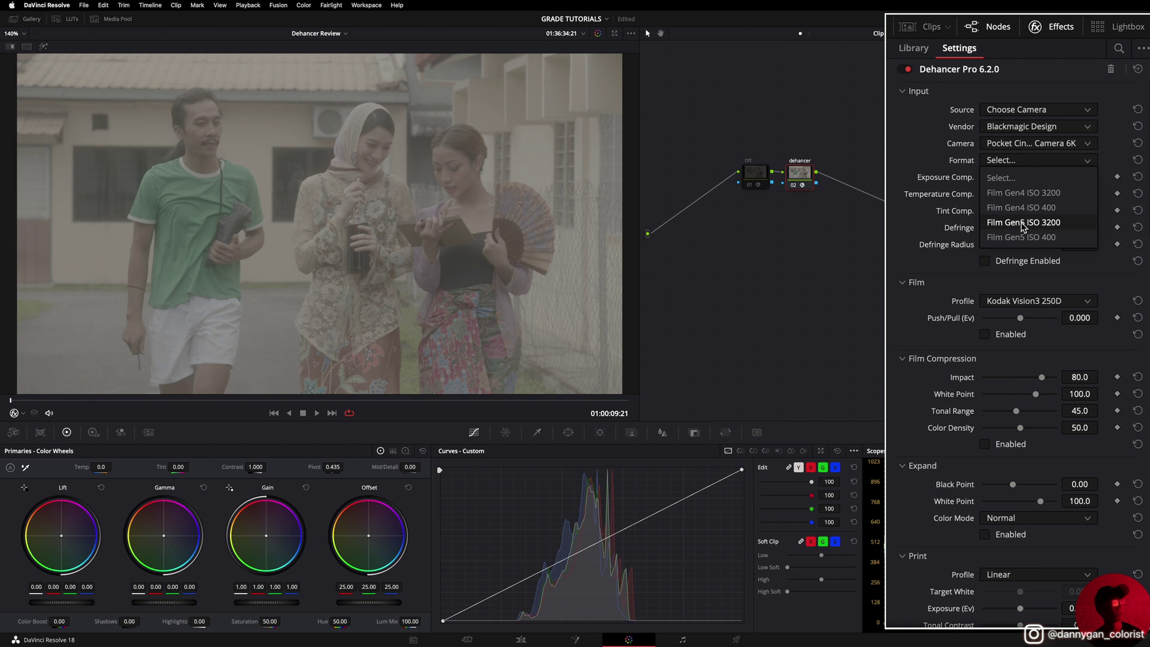
left_click(1024, 238)
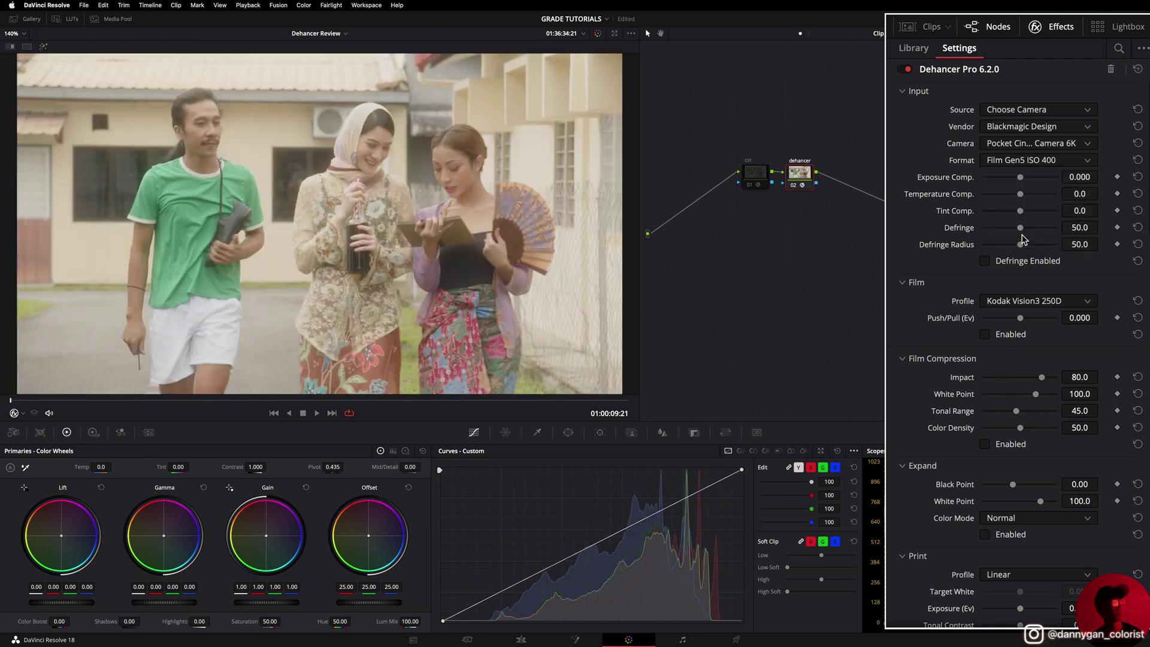
left_click(1040, 161)
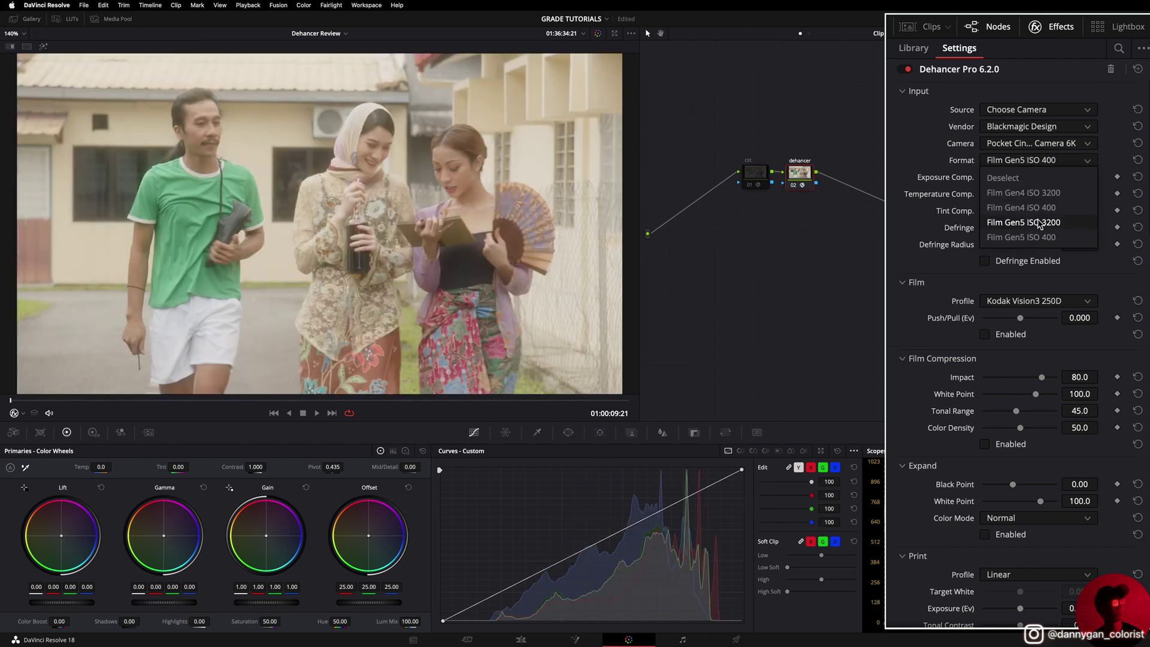
left_click(1039, 223)
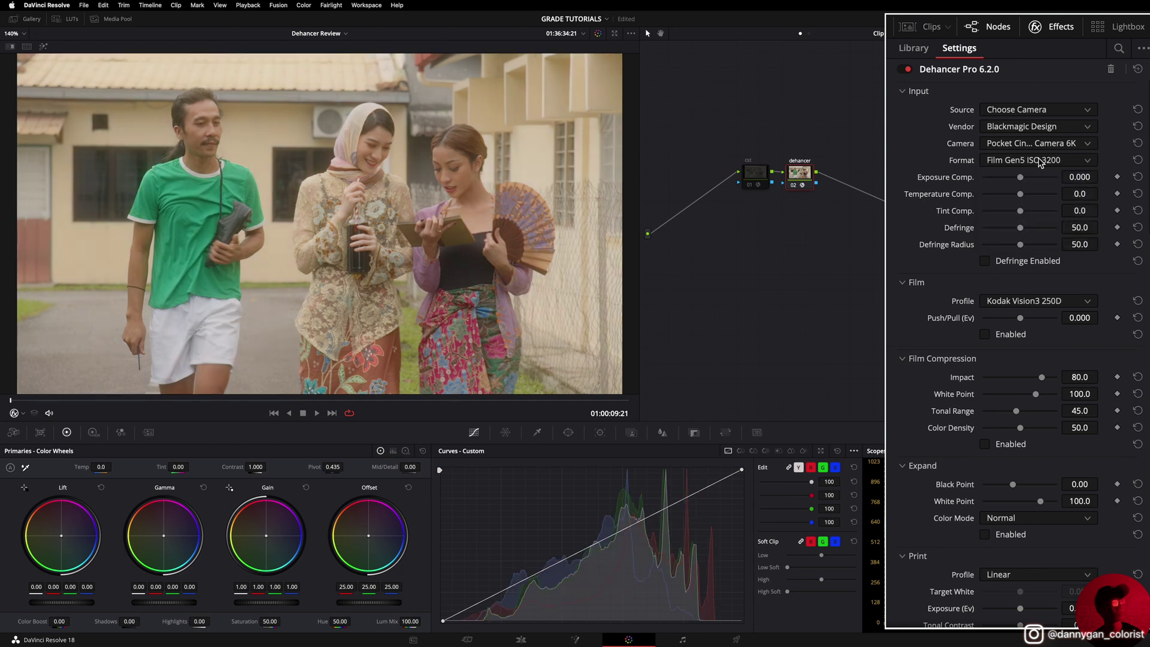
left_click(1040, 160)
left_click(1041, 160)
left_click(997, 159)
left_click(1011, 235)
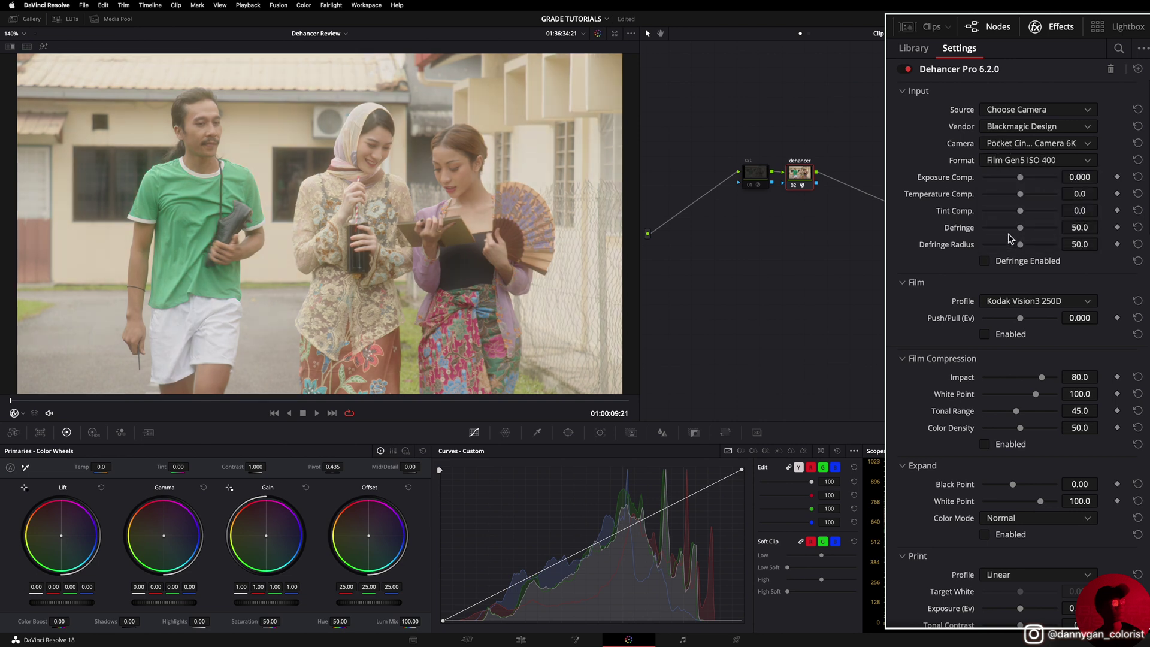
left_click(1019, 159)
left_click(1025, 223)
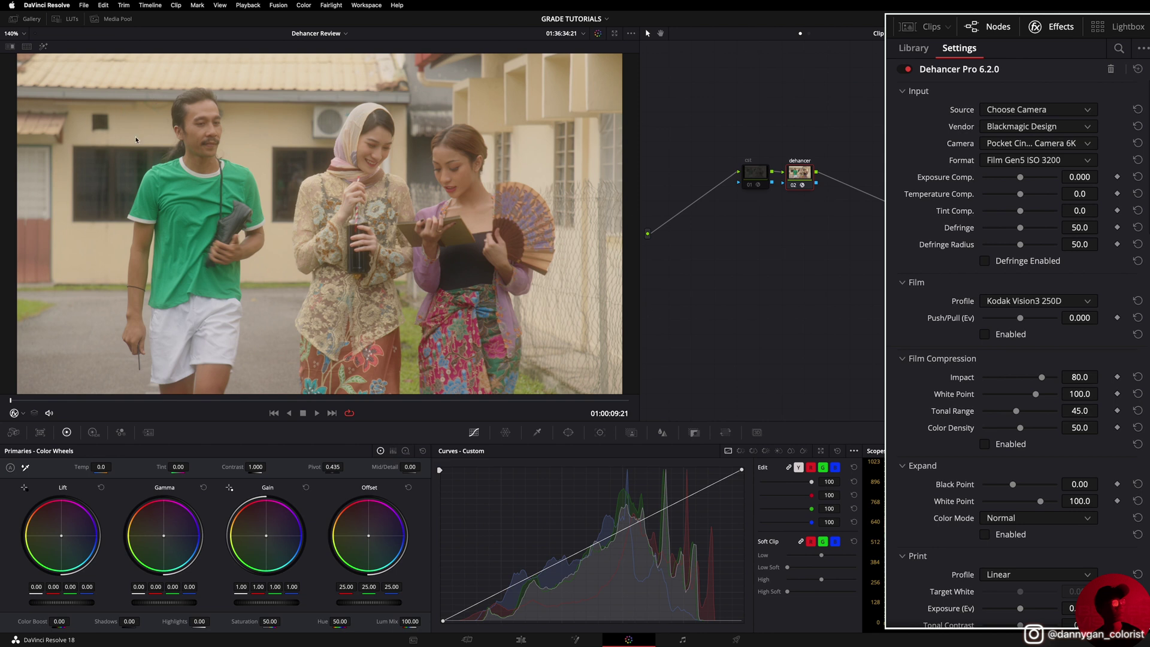
left_click_drag(204, 399, 10, 400)
scroll(948, 257, "down", 1)
scroll(948, 238, "down", 1)
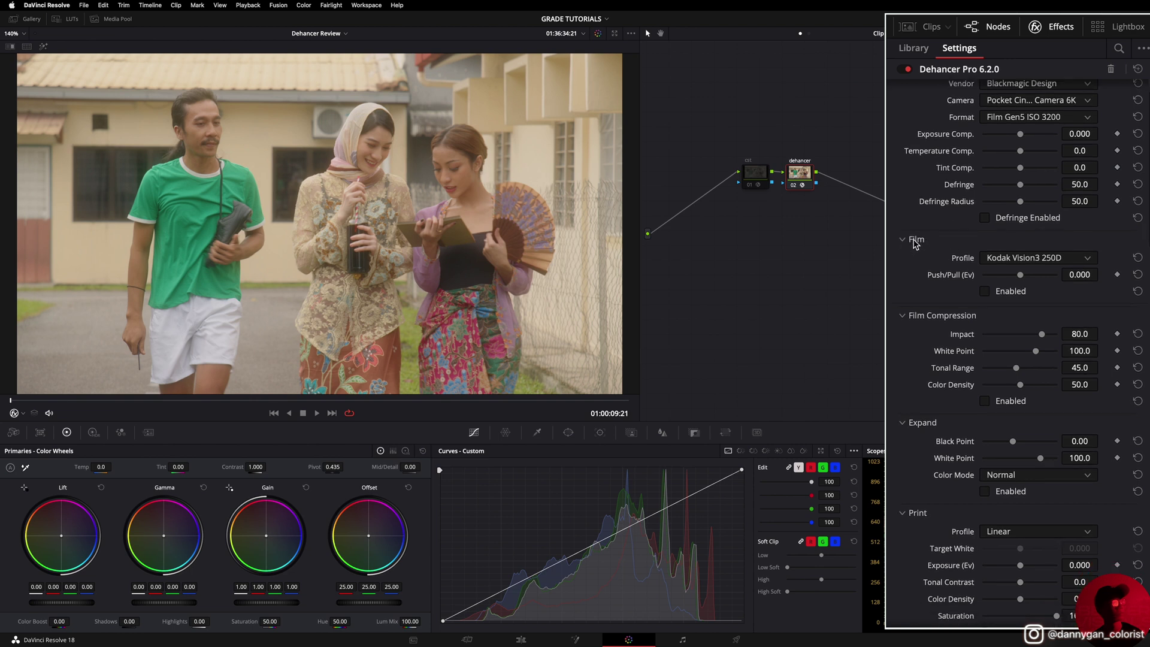
Step: Re-enable the Film module and try Fujichrome Provia 100F and Velvia 100 profiles
left_click(985, 291)
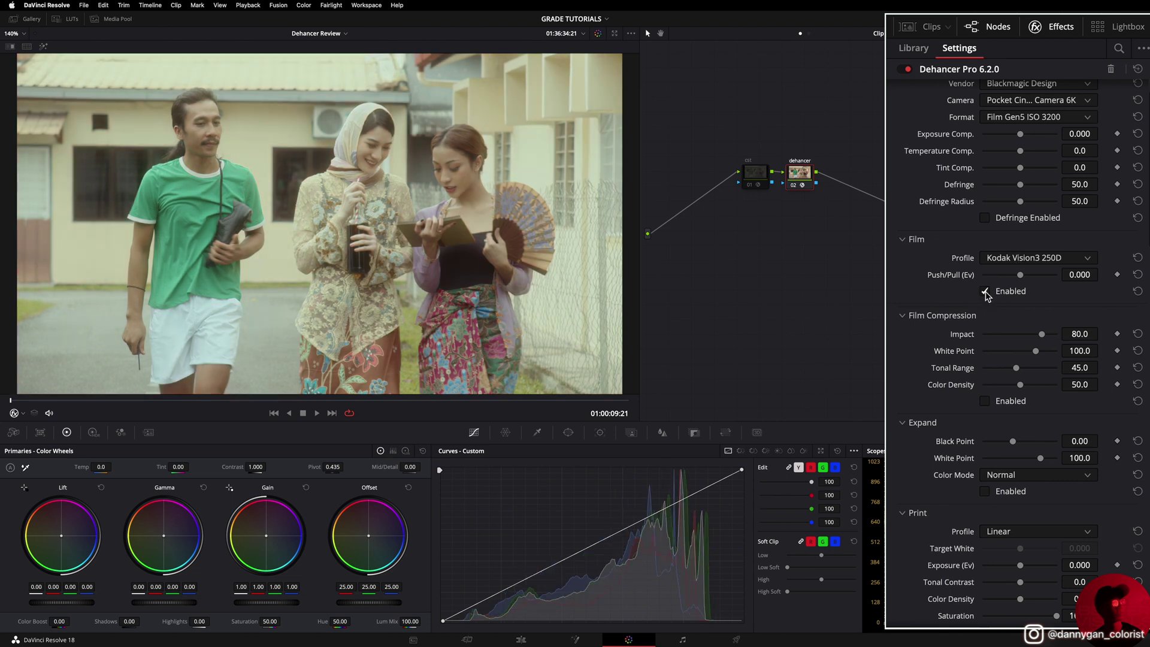
left_click(1028, 258)
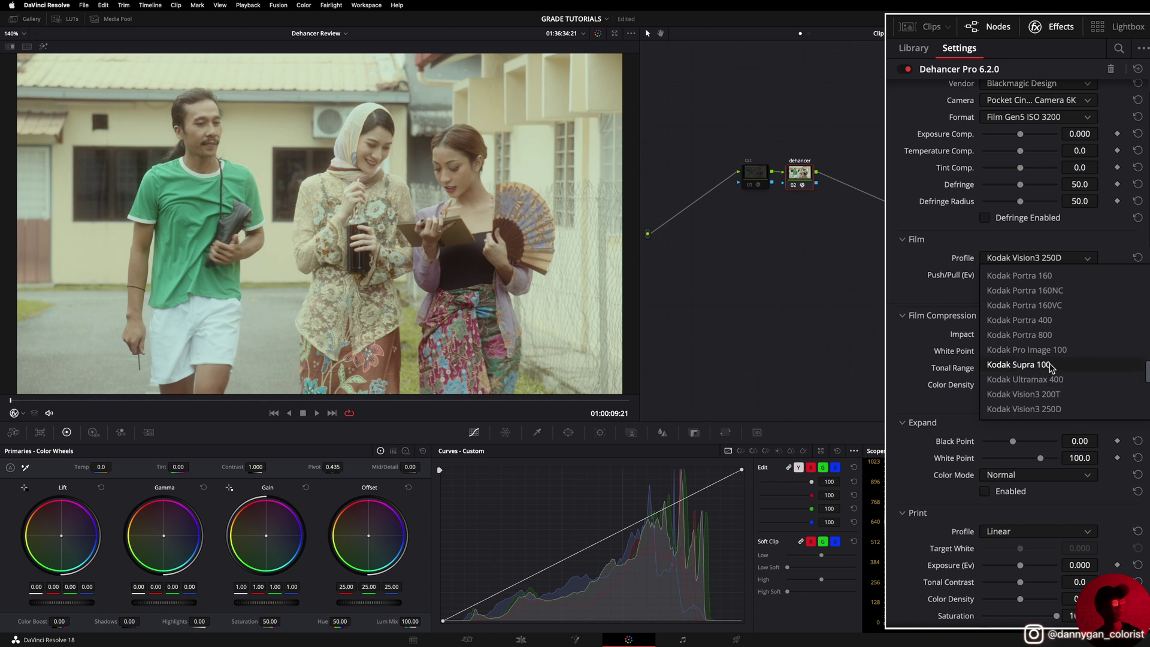
scroll(1042, 371, "up", 15)
scroll(1052, 307, "down", 15)
scroll(1055, 379, "up", 5)
scroll(1055, 378, "up", 8)
scroll(1055, 379, "up", 3)
scroll(1045, 360, "down", 6)
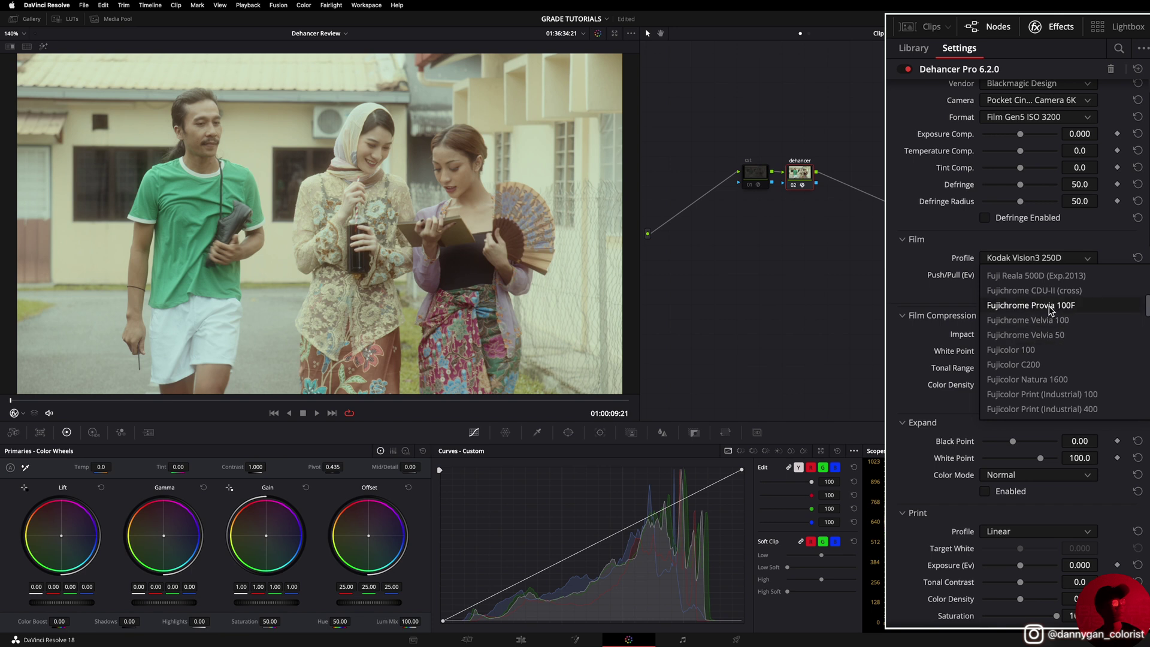
left_click(1052, 309)
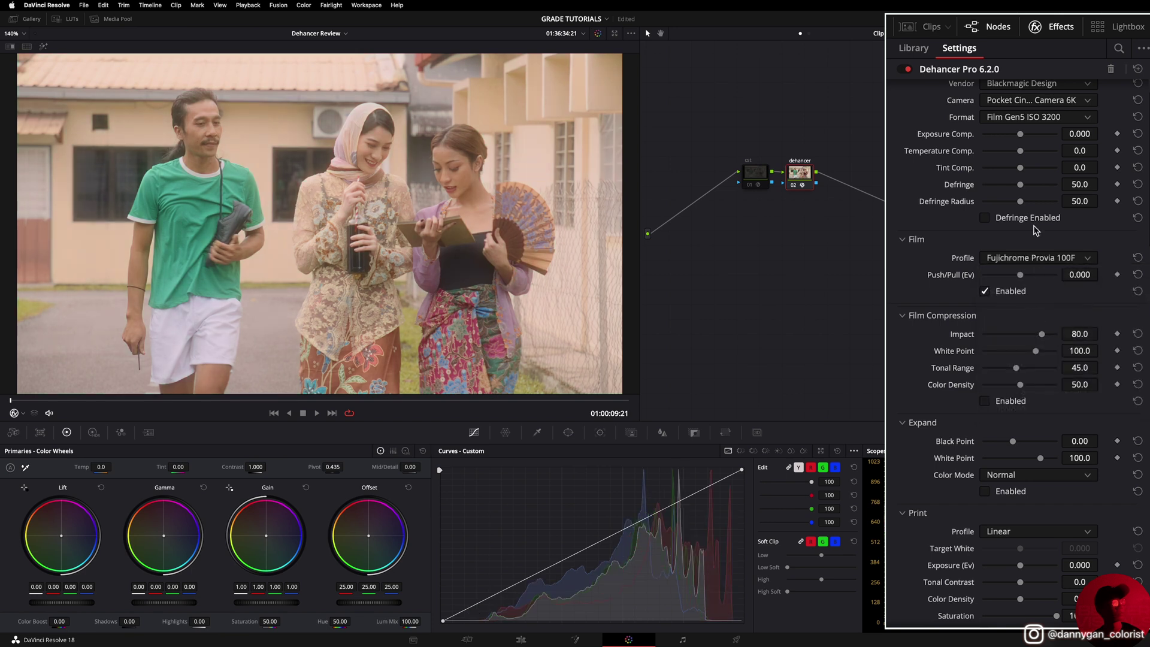
left_click(1022, 257)
left_click(1041, 310)
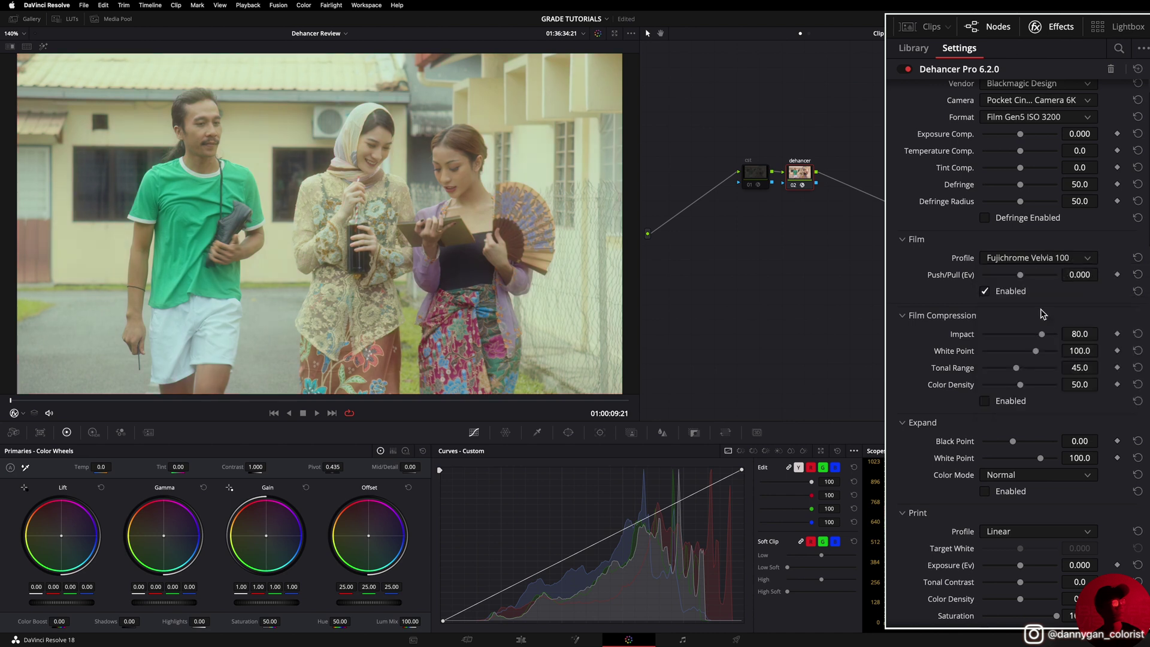
Step: Try Fujicolor C200, Kodak Gold 200, Portra 160 and 800, settling on Kodak Portra 400
left_click(1035, 258)
left_click(1039, 326)
left_click(1041, 258)
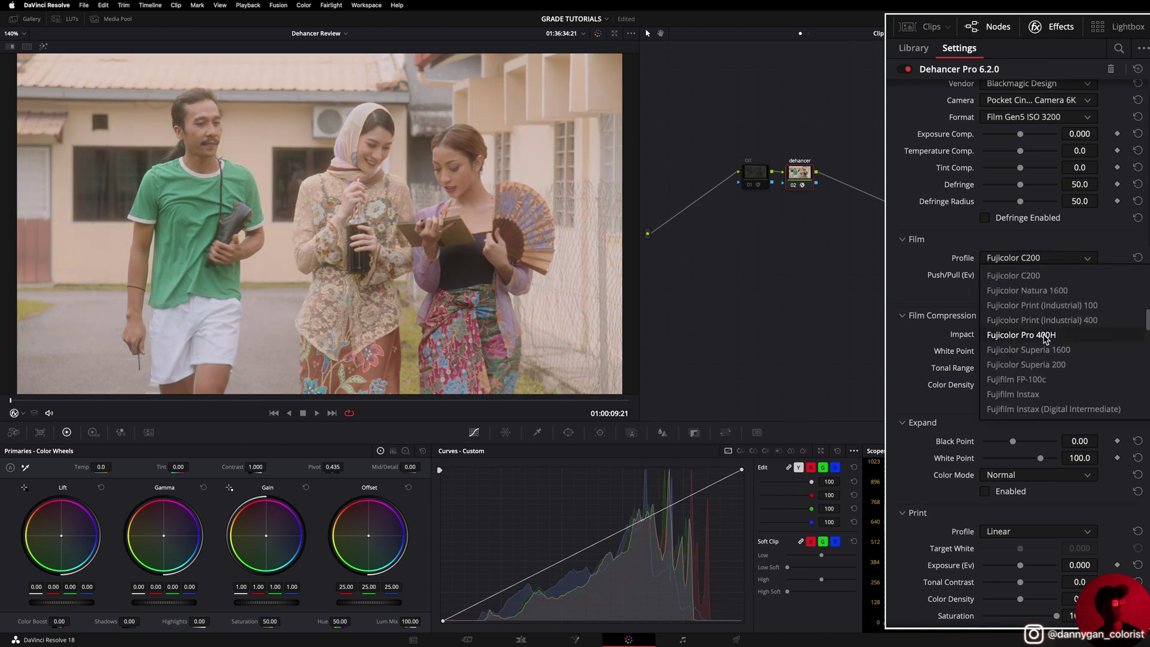
scroll(1045, 337, "down", 8)
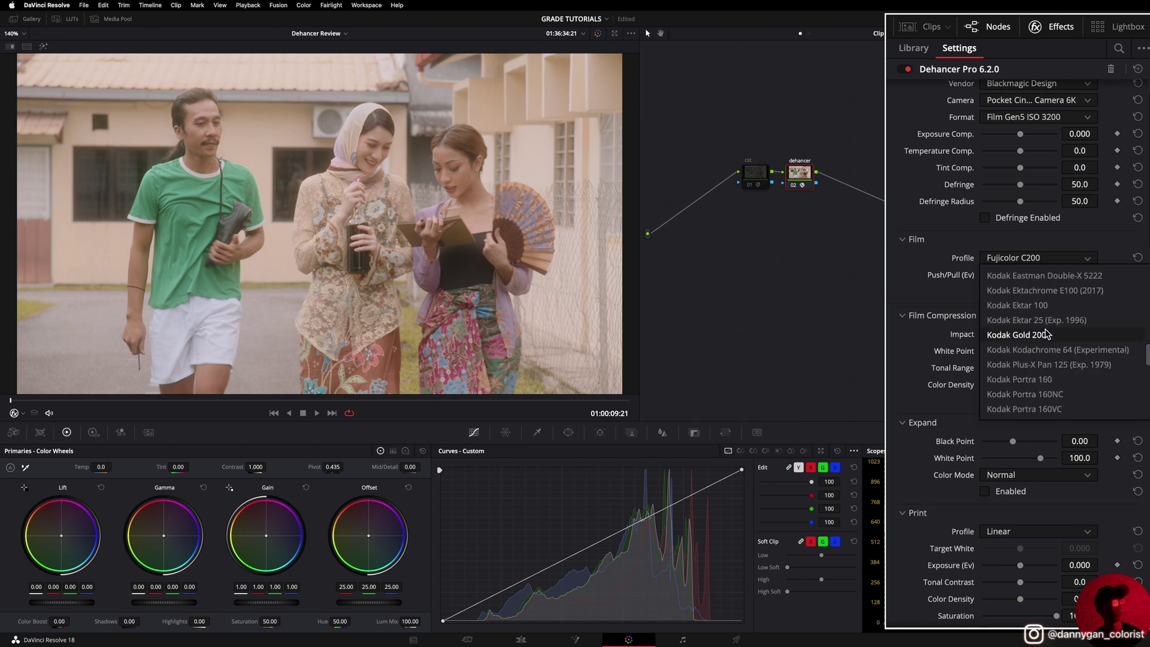
left_click(1044, 336)
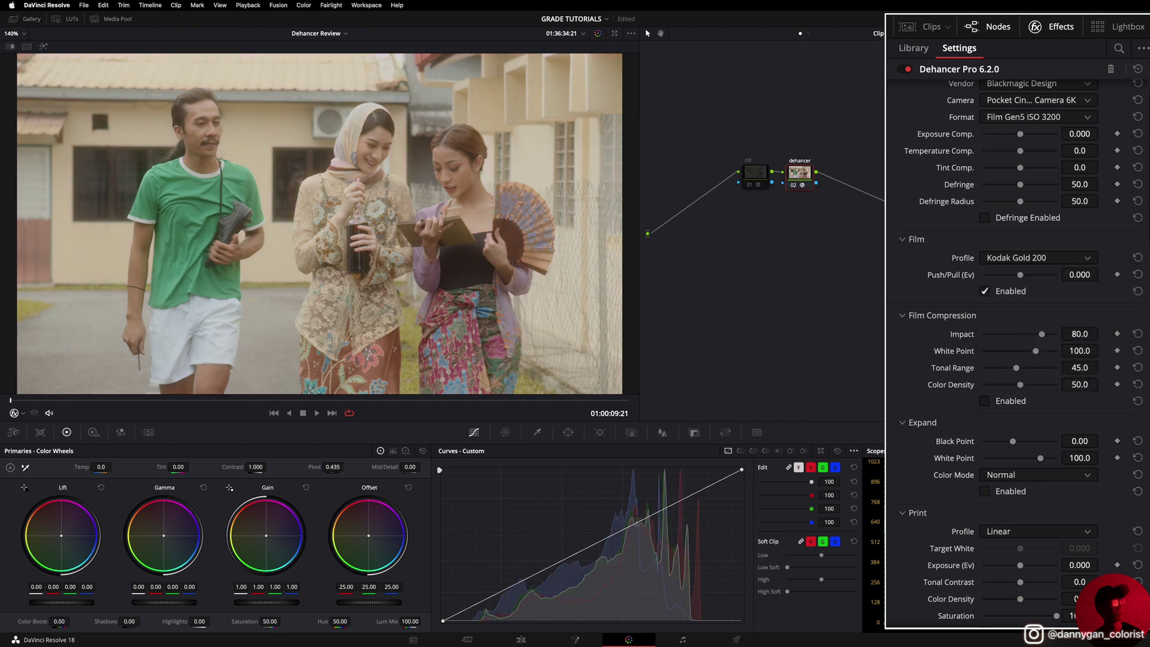
left_click(999, 261)
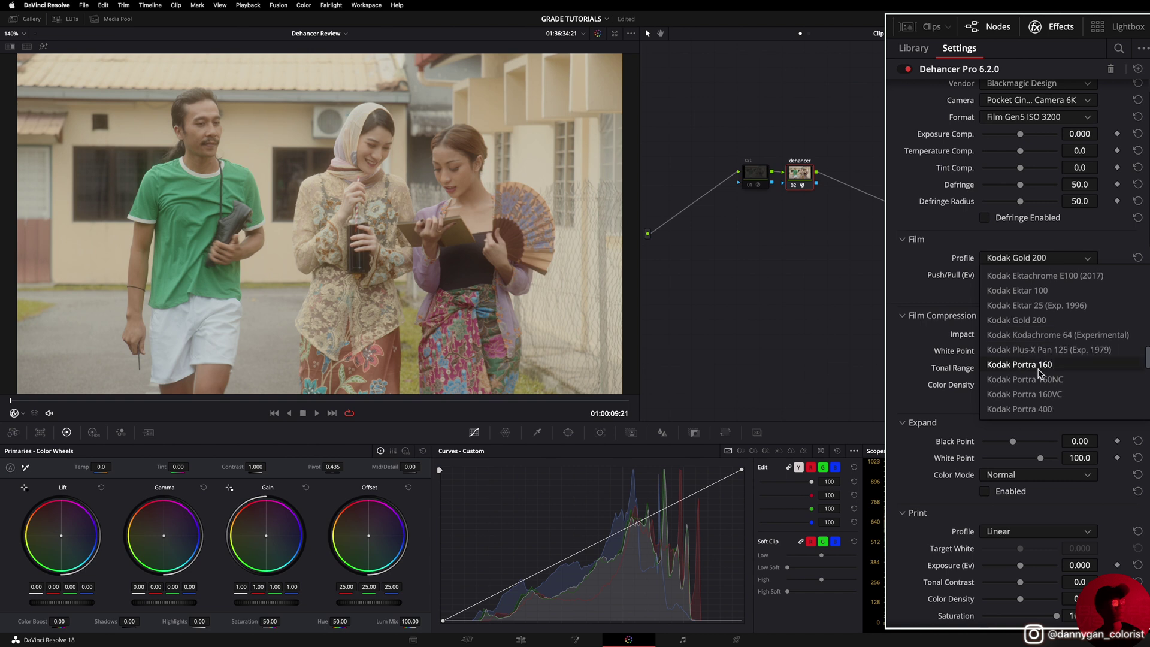
left_click(1040, 368)
left_click(1040, 262)
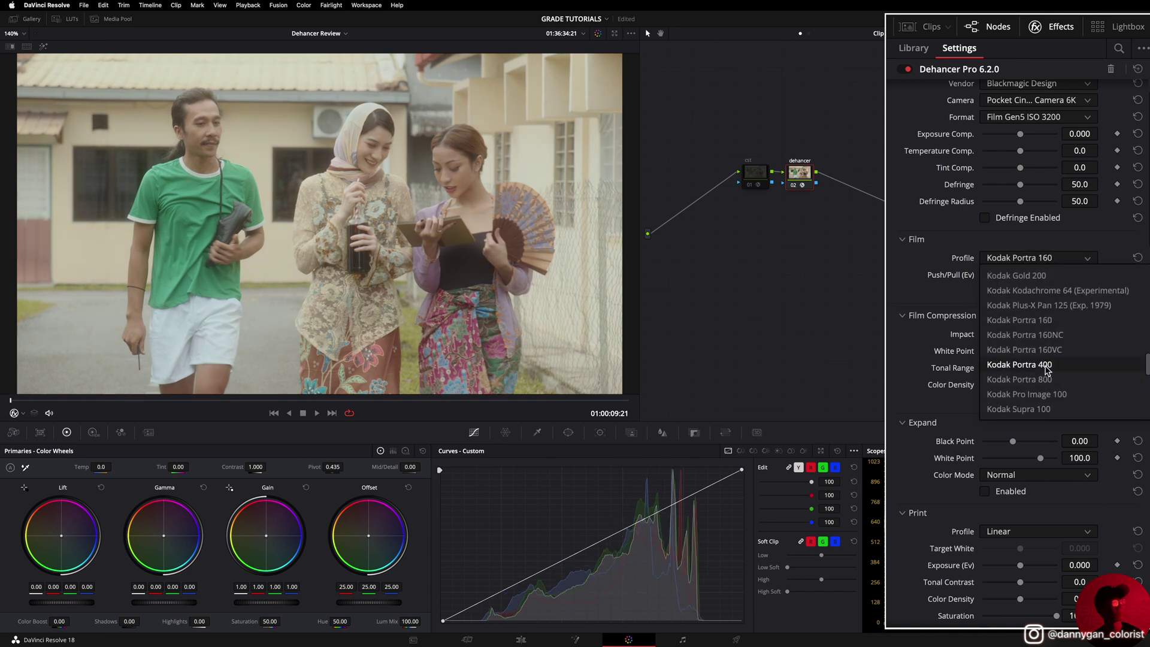
left_click(1049, 364)
left_click(1046, 262)
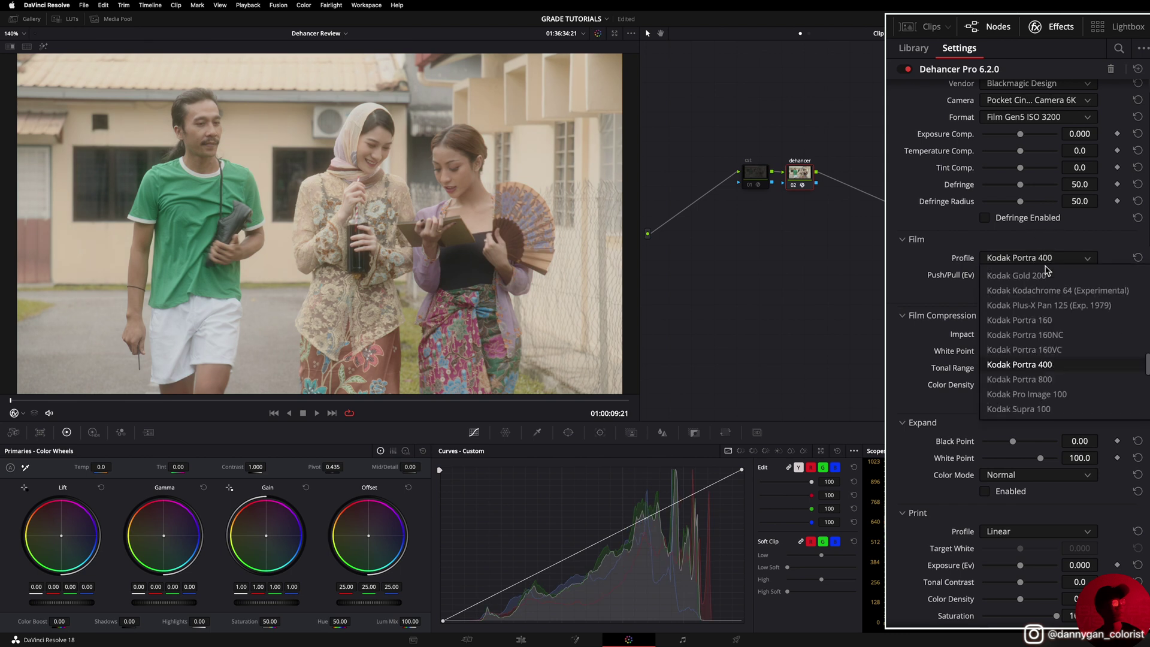
left_click(1026, 381)
left_click(1038, 262)
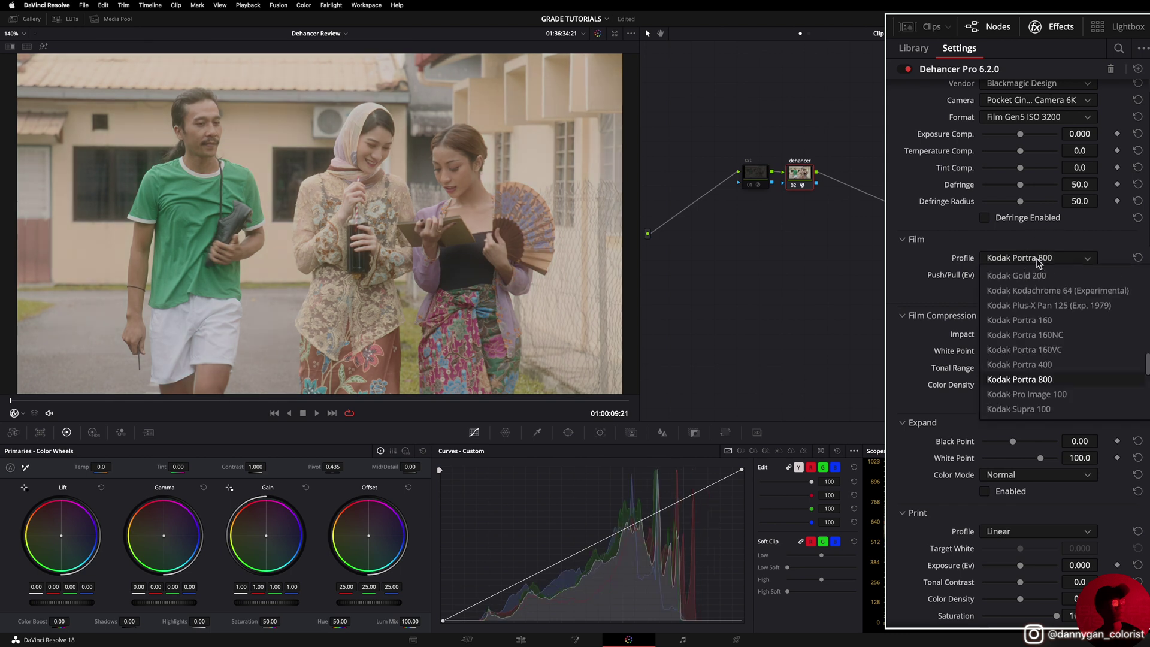
left_click(1032, 364)
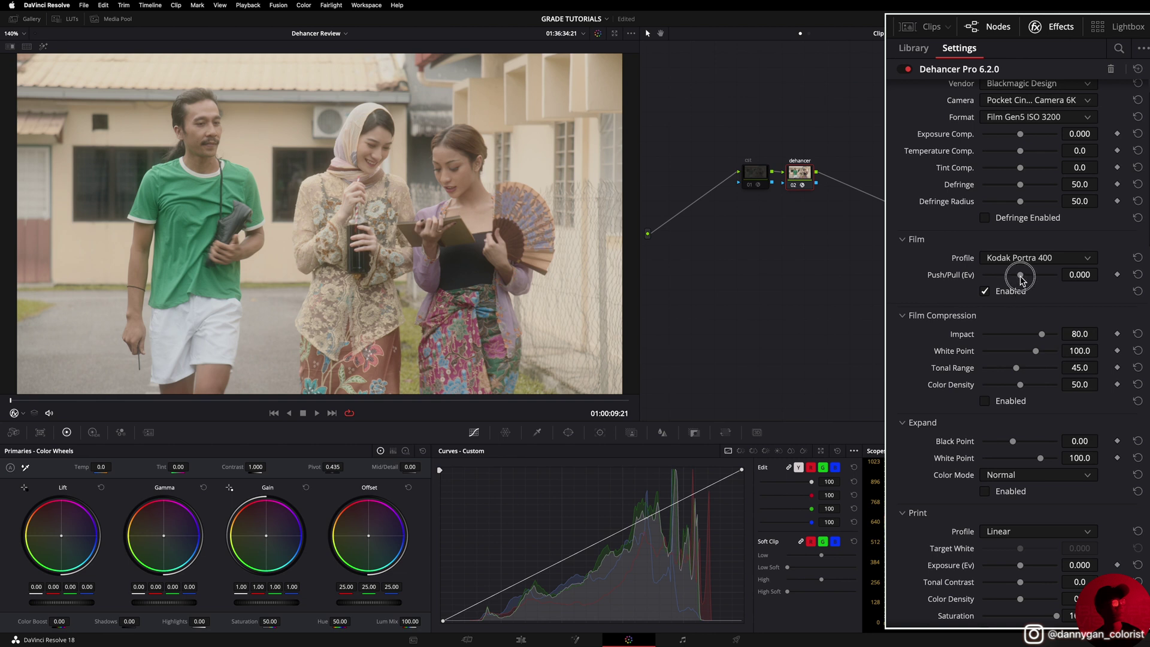
Step: Enable Film Compression and drag its Impact down from 80
scroll(970, 274, "down", 2)
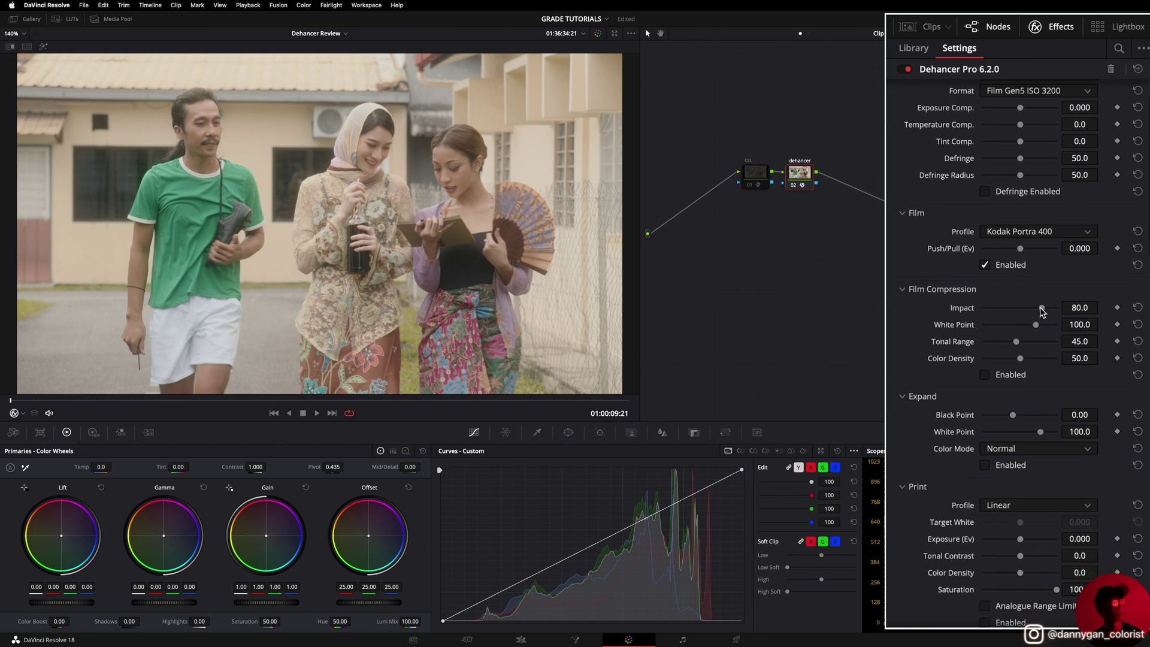
left_click(1008, 375)
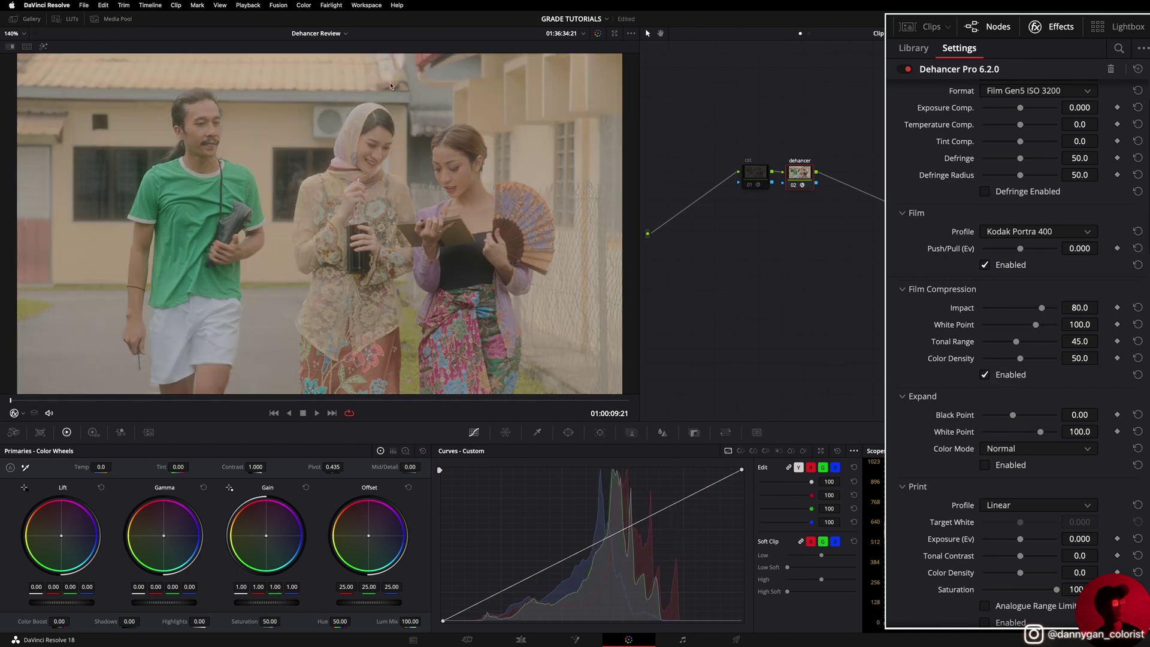
left_click_drag(1042, 309, 993, 316)
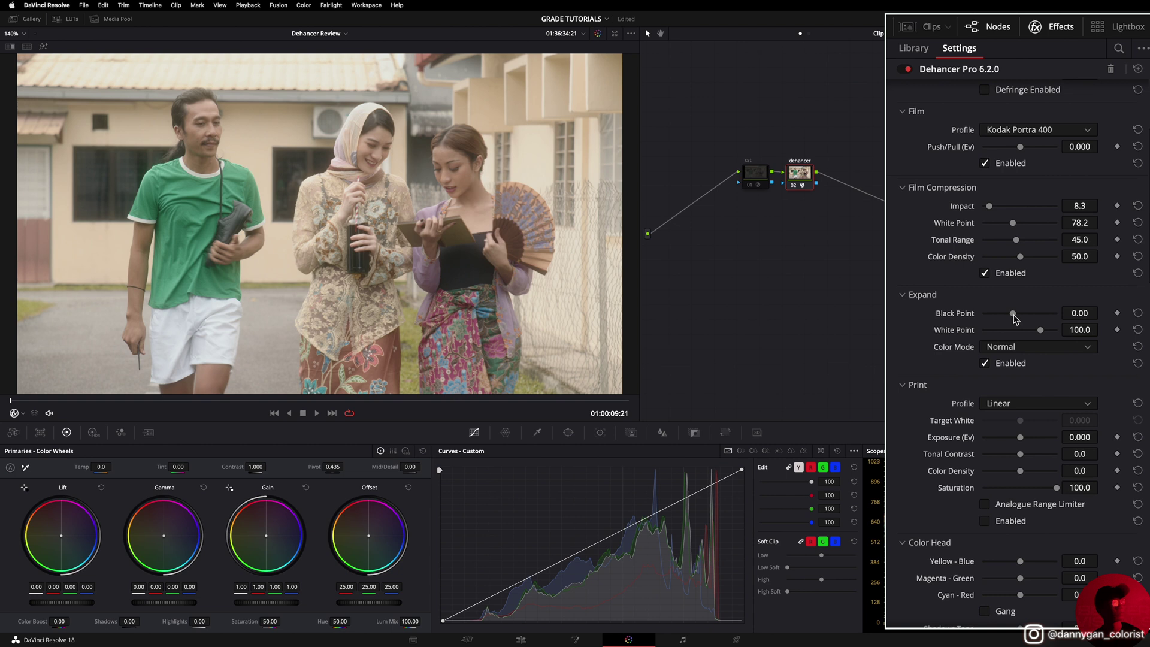
Step: Raise Expand Black Point to 9.35, with White Point reset to 100.0
mouse_move(1013, 315)
left_mouse_down()
mouse_move(1039, 316)
mouse_move(992, 321)
left_mouse_up()
double_click(957, 315)
left_click(1013, 314)
left_click_drag(1014, 316, 1035, 336)
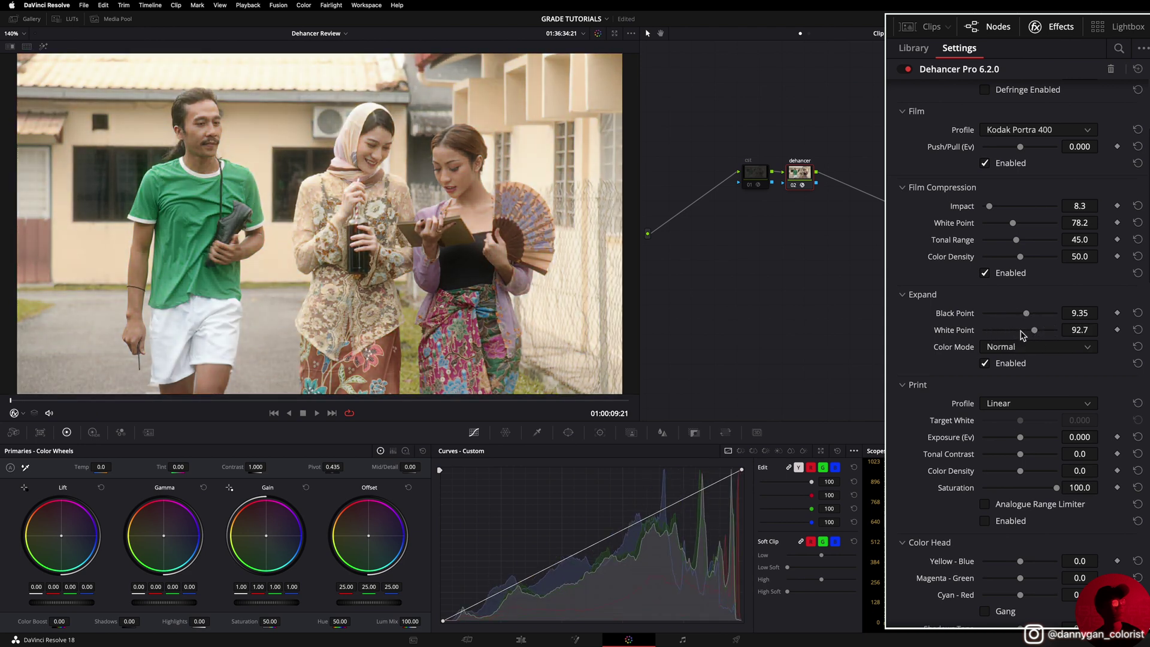
double_click(970, 328)
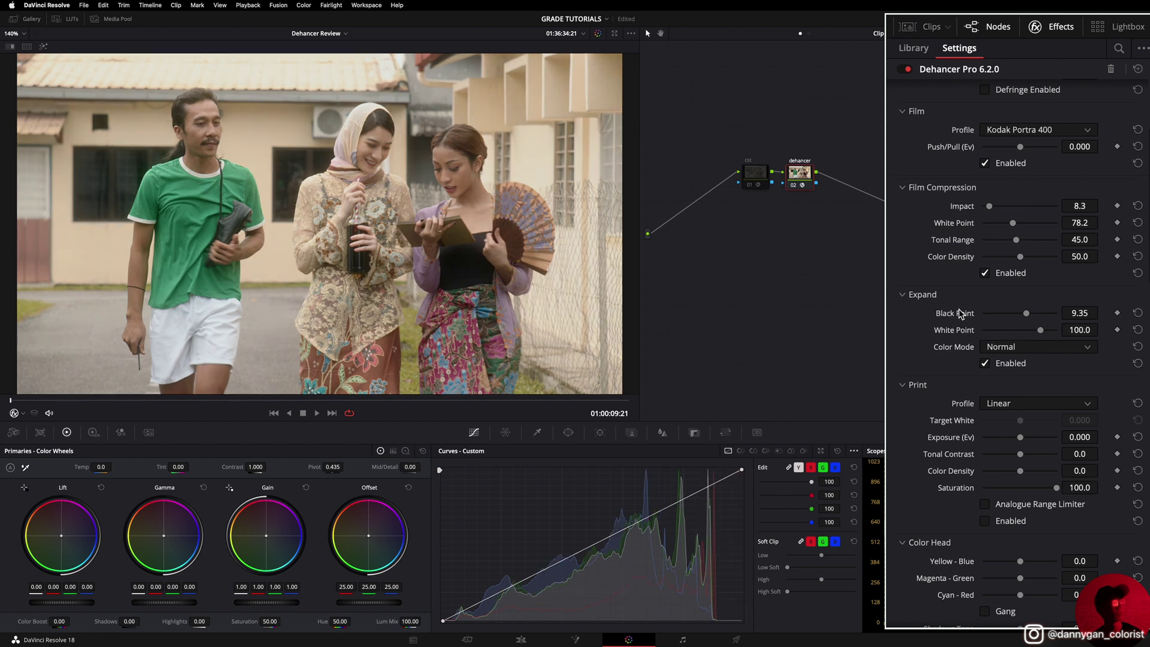
scroll(925, 344, "down", 3)
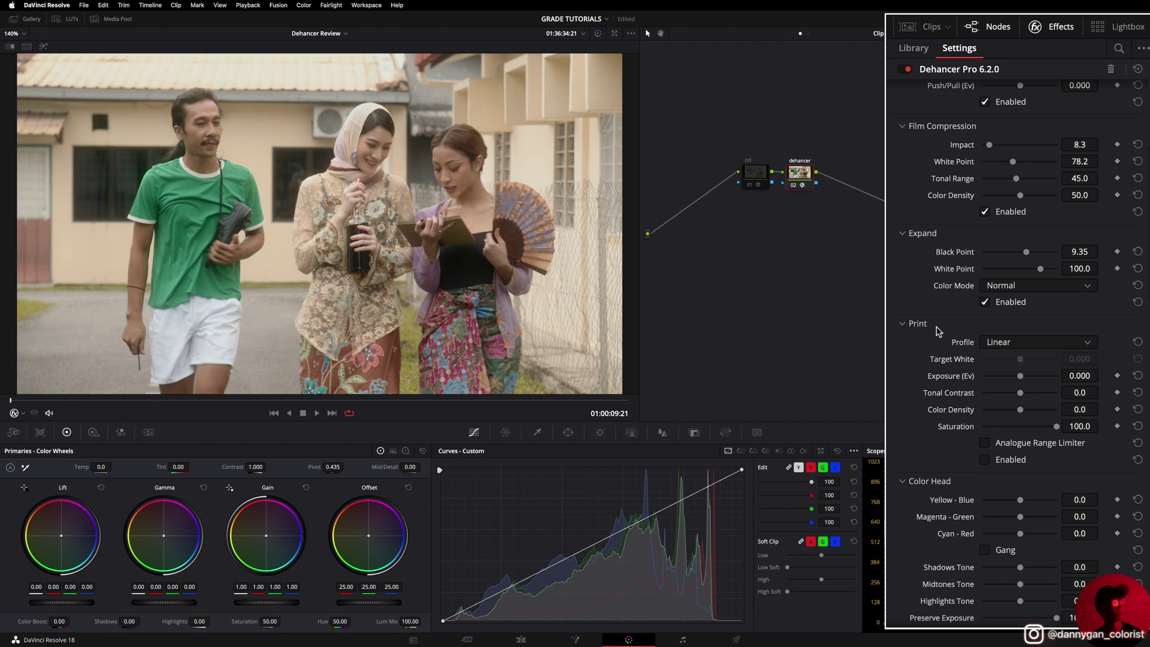
Step: Choose Cineon Film Log as the print profile and enable the Print module
left_click(938, 329)
left_click(938, 329)
left_click(1000, 345)
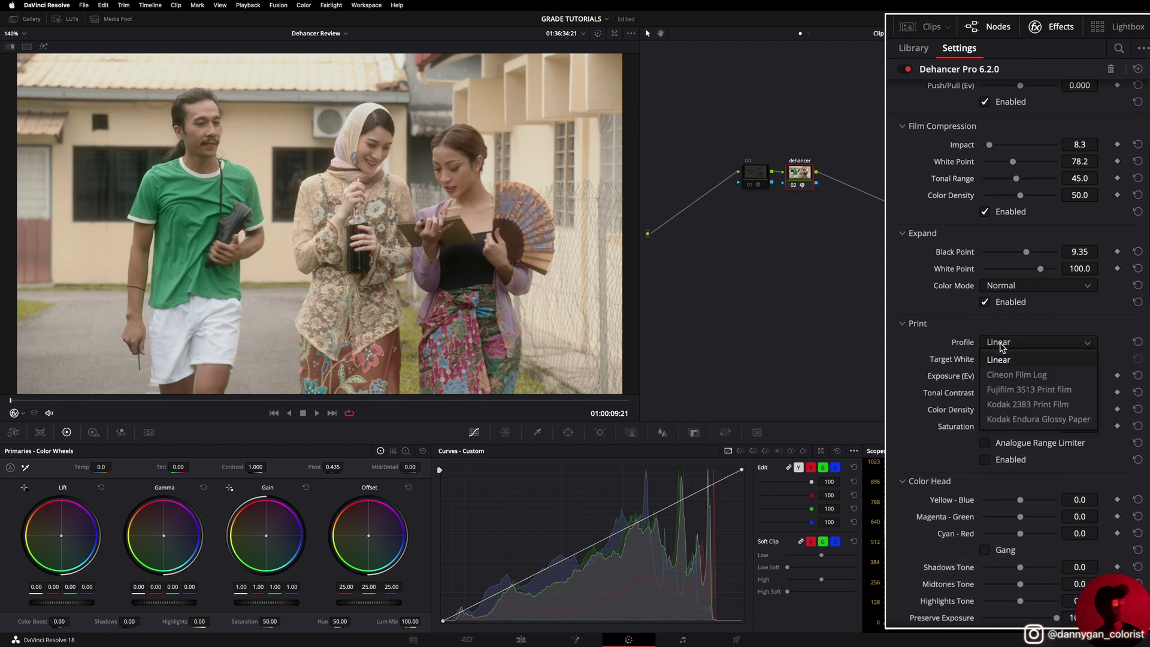
left_click(1047, 375)
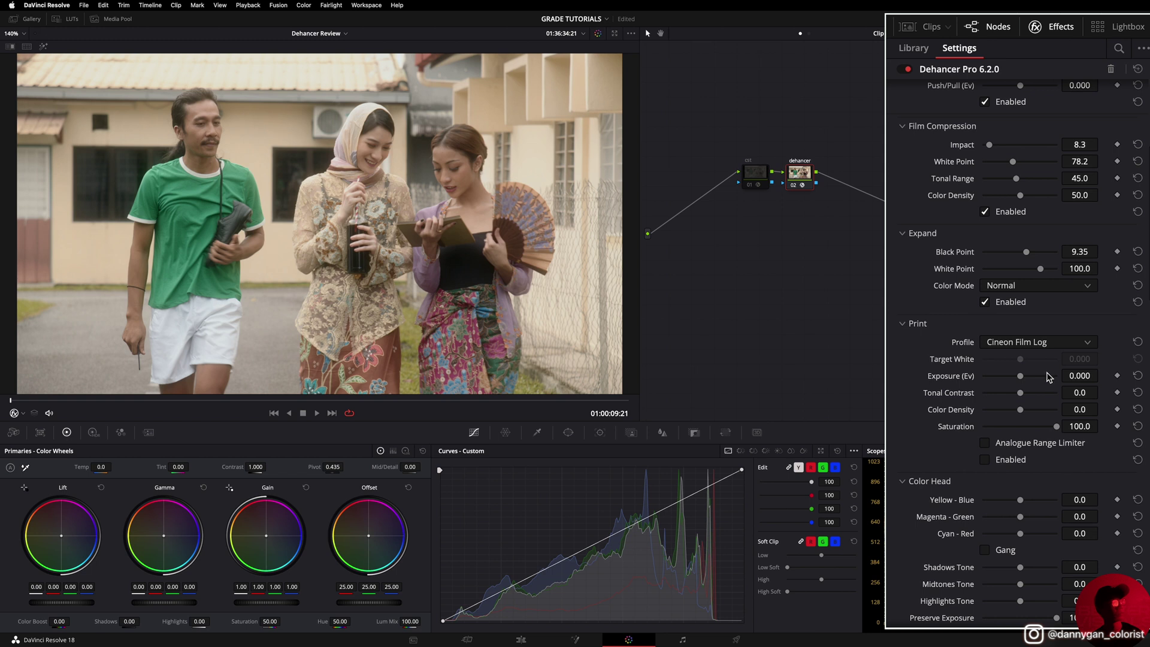
left_click(997, 463)
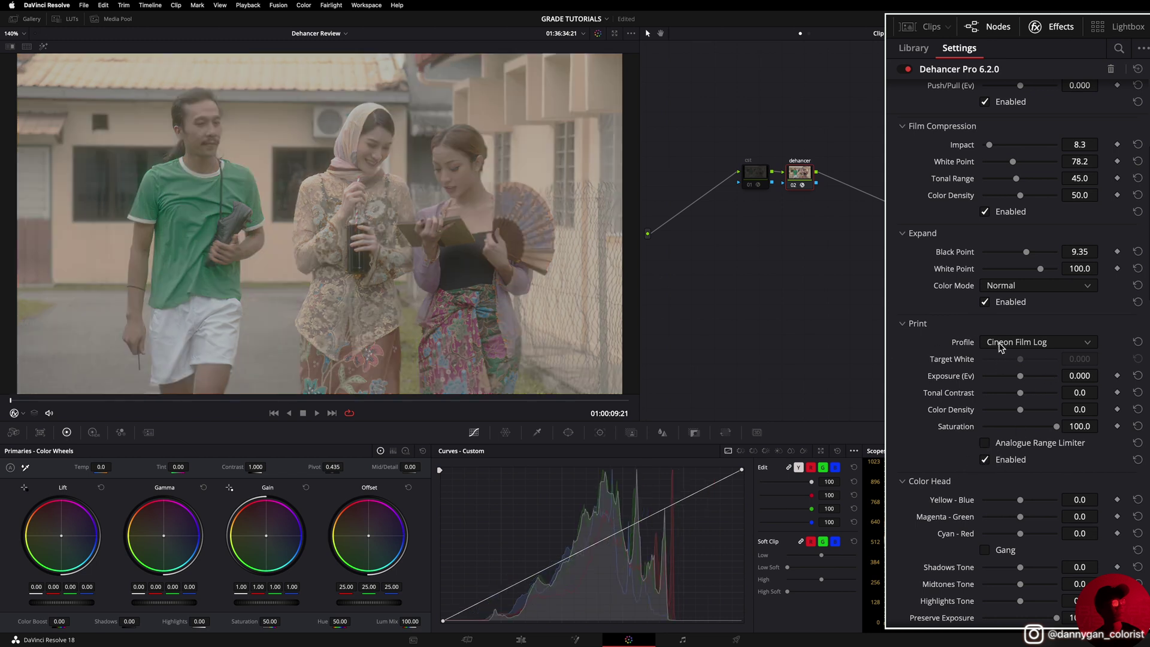
Step: Compare Fujifilm 3513, Kodak 2383 and Kodak Endura print stocks, settling on Kodak 2383 Print Film
left_click(1016, 343)
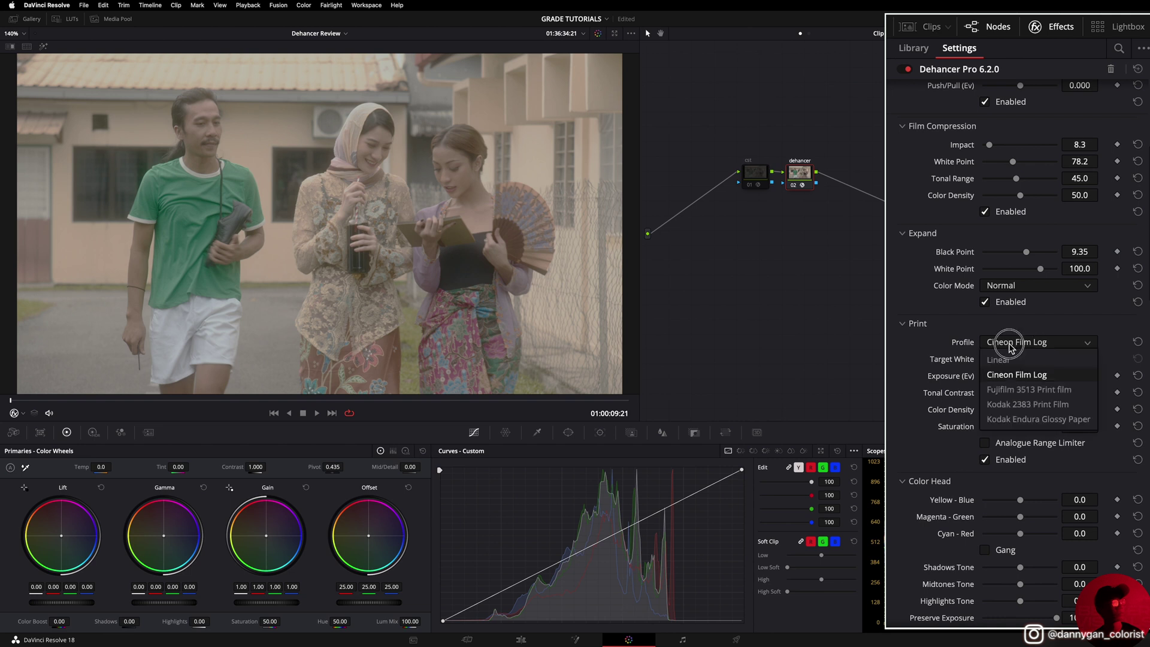
left_click(1014, 391)
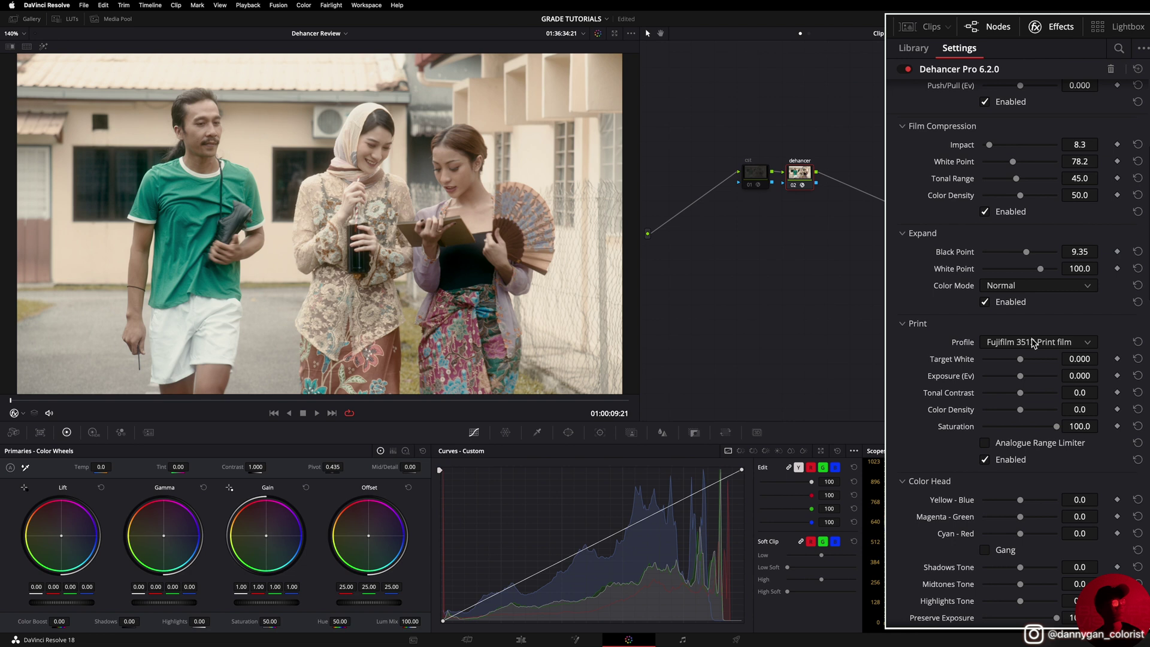
left_click(1031, 342)
left_click(1027, 405)
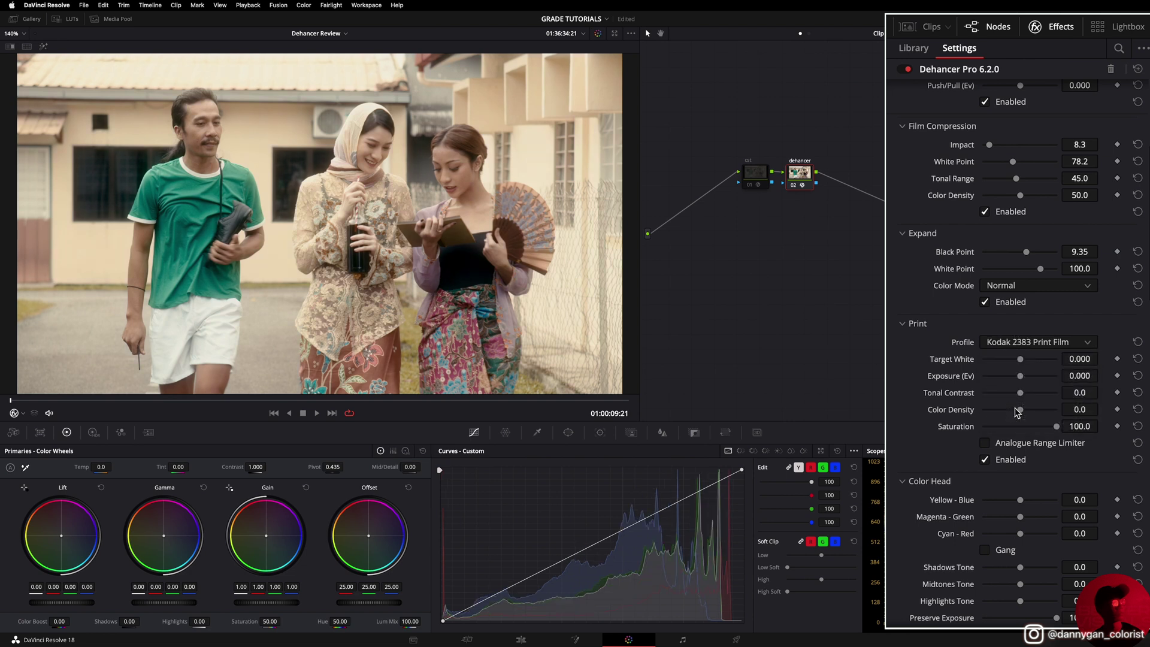
left_click(1026, 345)
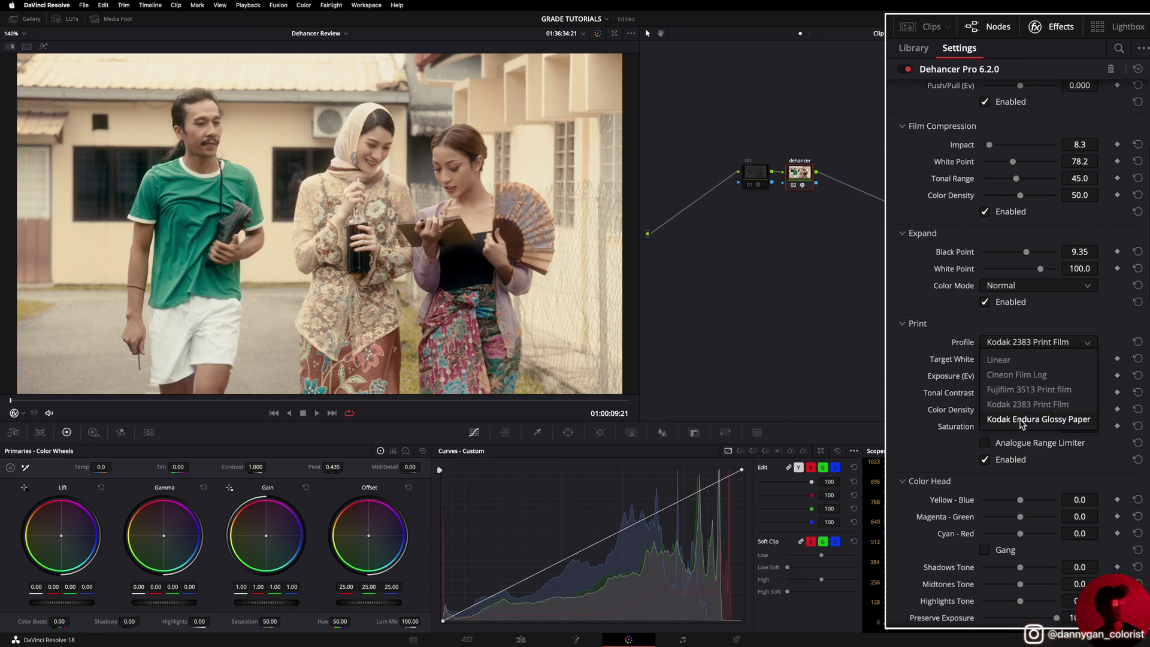
left_click(1022, 422)
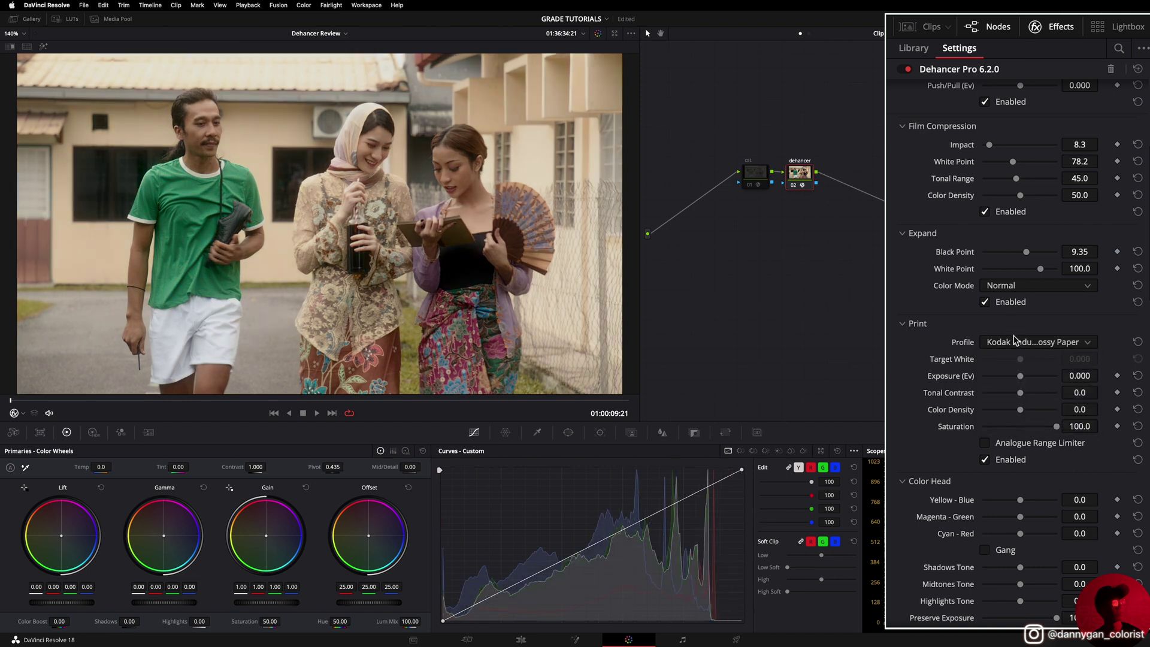
left_click(1015, 340)
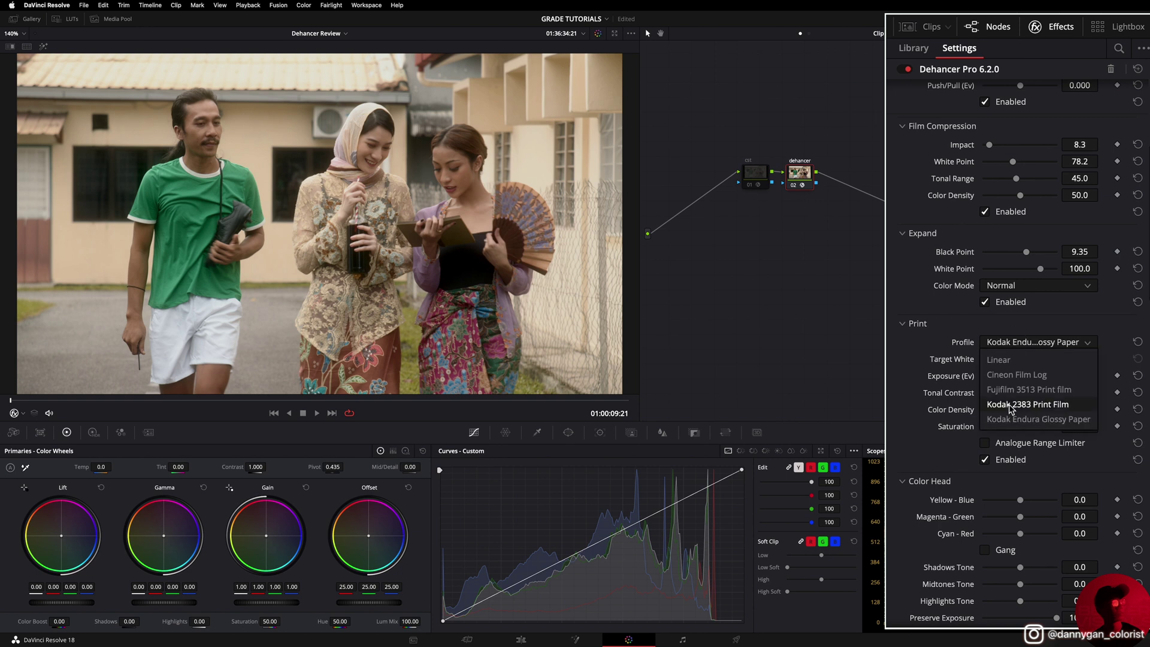
left_click(1030, 406)
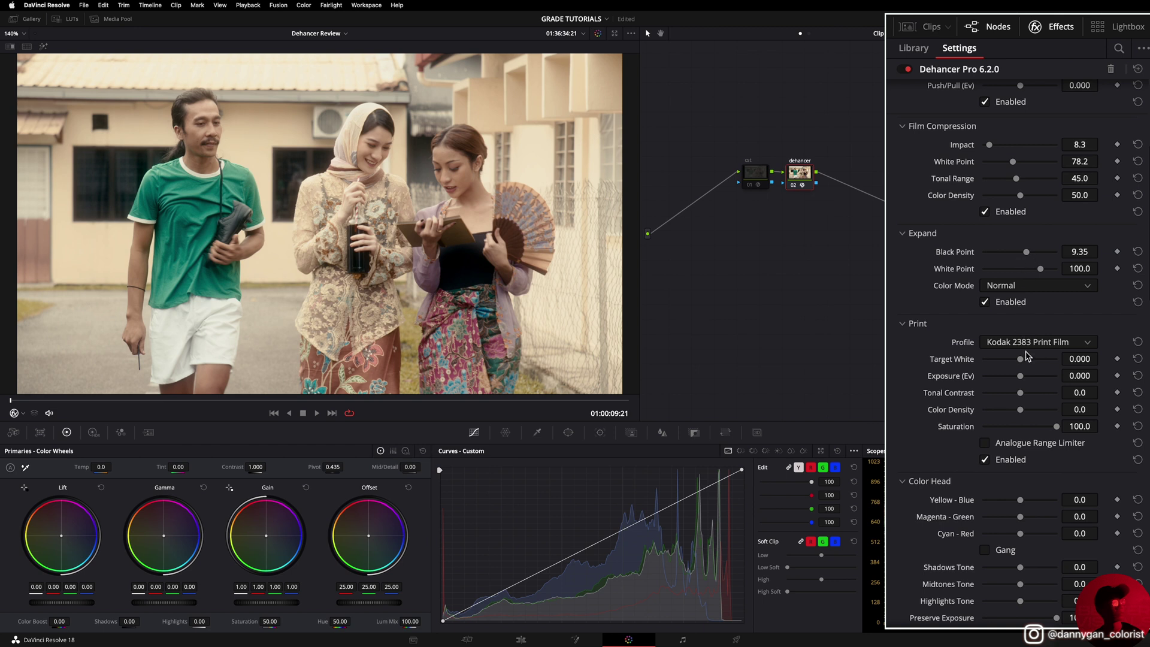
Step: Reset Expand Black Point to 0.00 and set print Exposure to -0.414
double_click(968, 255)
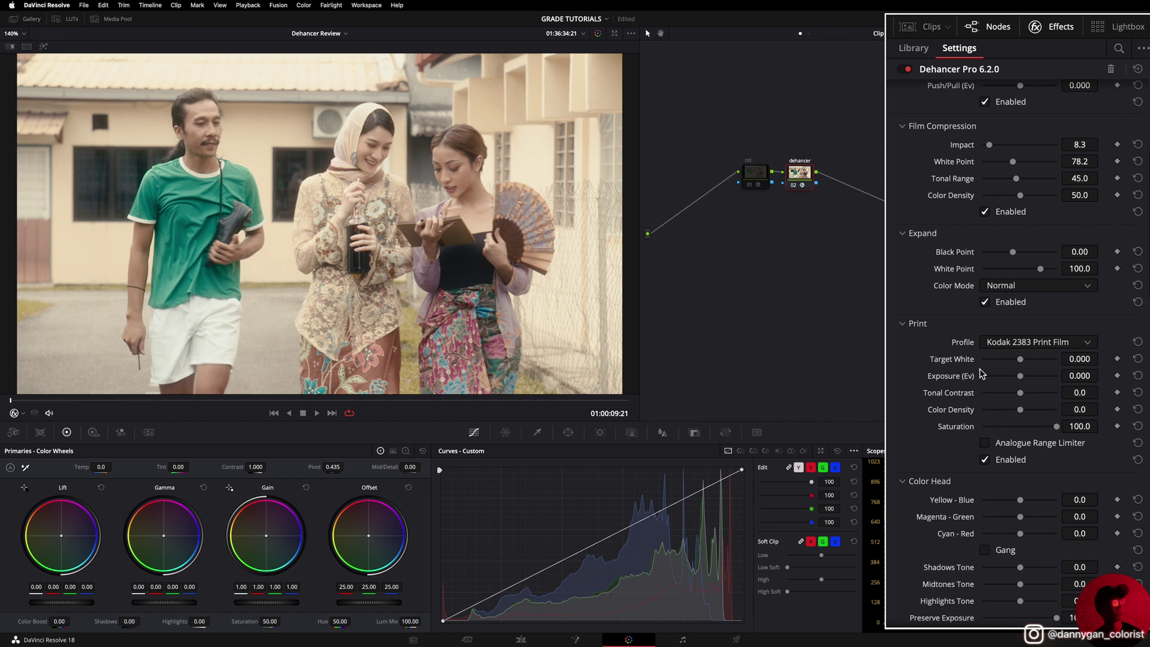
mouse_move(1023, 365)
left_mouse_down()
mouse_move(1049, 358)
mouse_move(976, 376)
mouse_move(1058, 370)
mouse_move(963, 390)
mouse_move(1029, 381)
mouse_move(1006, 375)
mouse_move(1015, 382)
left_mouse_up()
double_click(1018, 376)
double_click(1013, 378)
mouse_move(1020, 376)
left_mouse_down()
mouse_move(1014, 394)
mouse_move(1024, 398)
left_mouse_up()
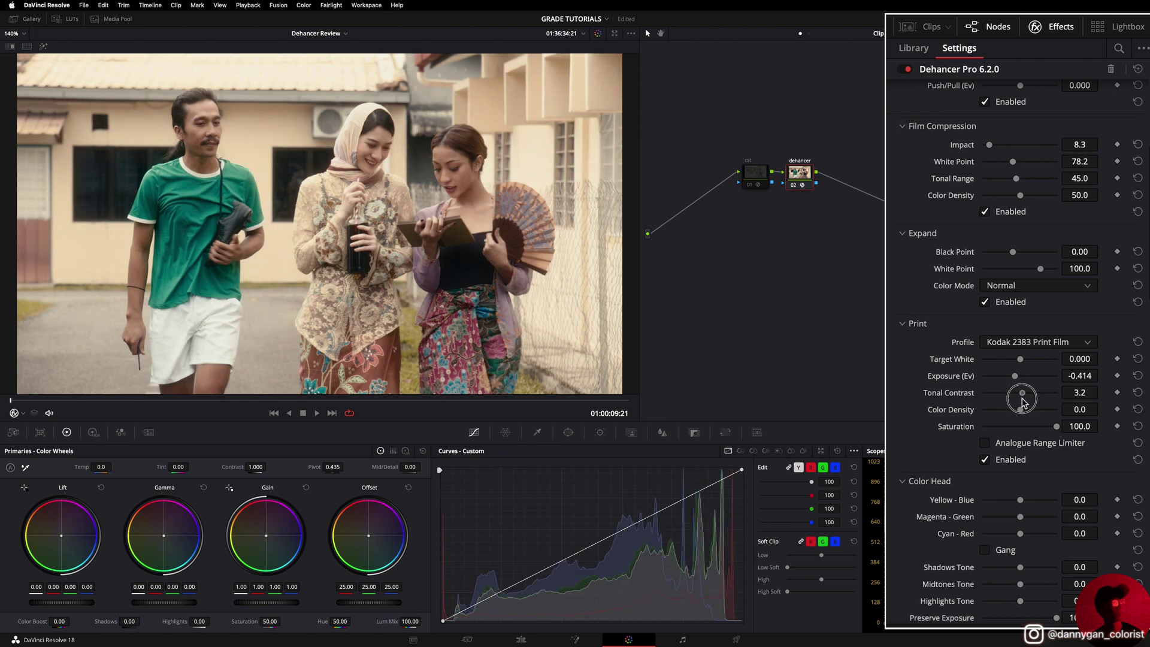
Step: Reset Tonal Contrast to 0.0, raise Color Density to 100.0, keep Saturation at 100.0
double_click(960, 394)
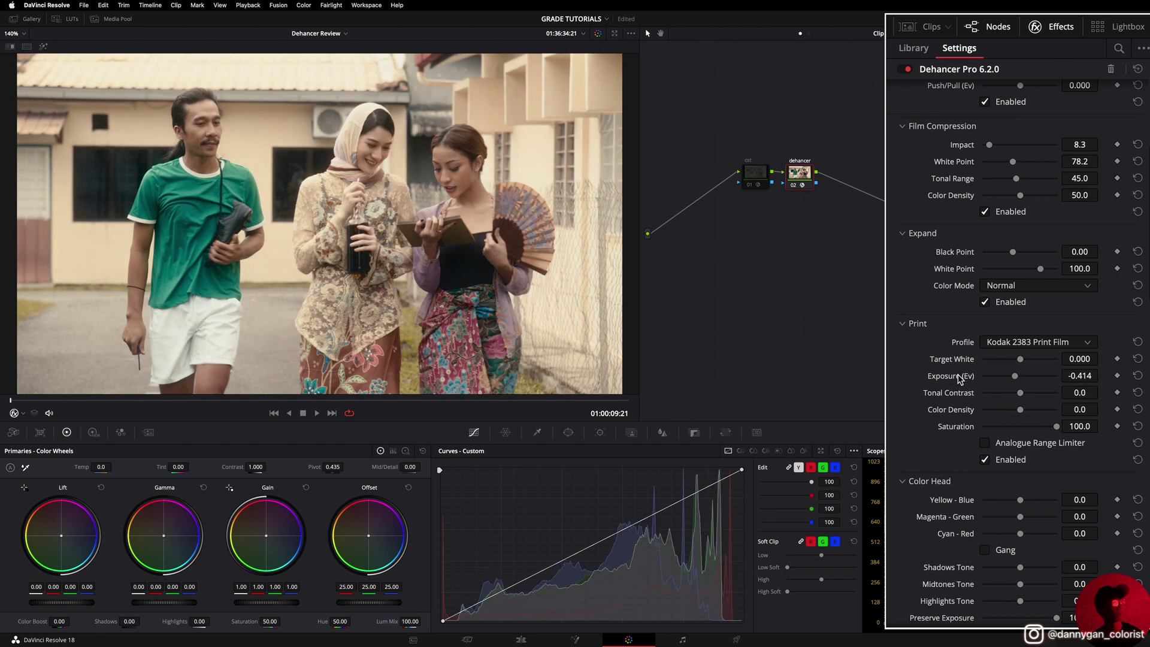
left_click_drag(1022, 410, 1057, 419)
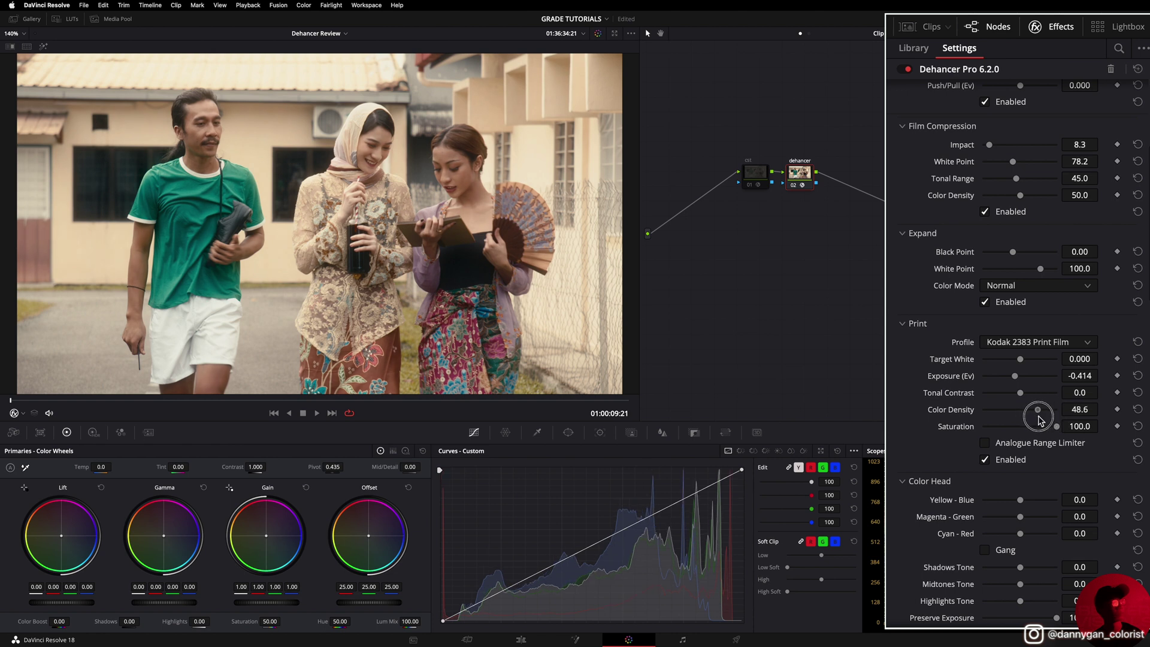
left_click_drag(1039, 415, 1040, 416)
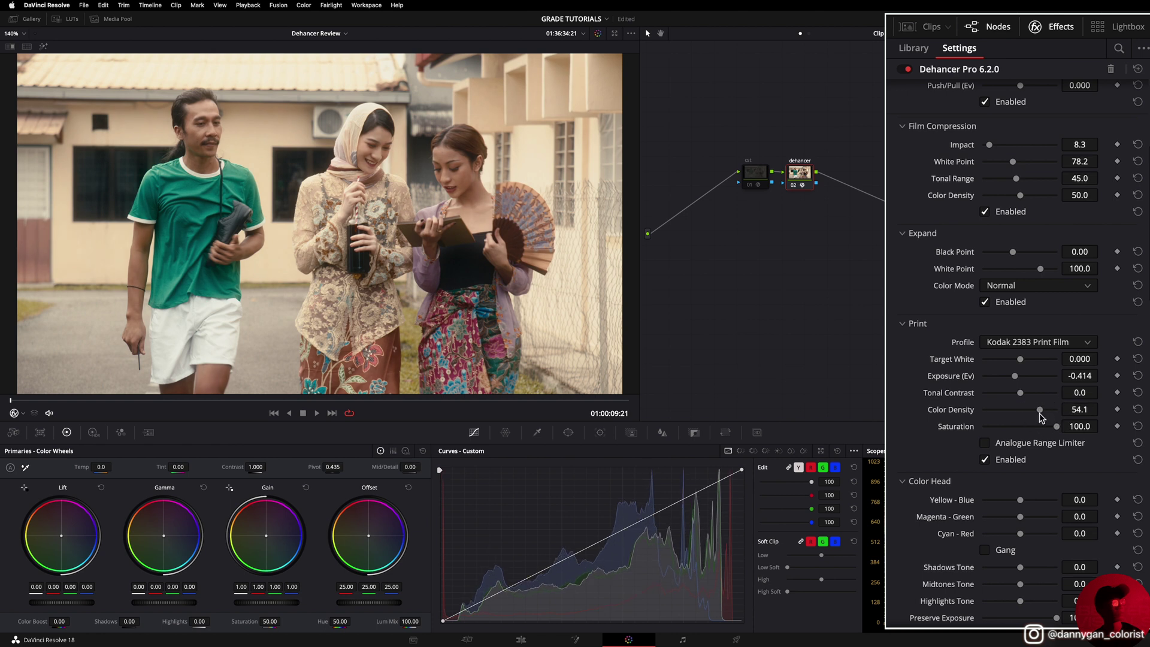
left_click_drag(1039, 415, 1068, 414)
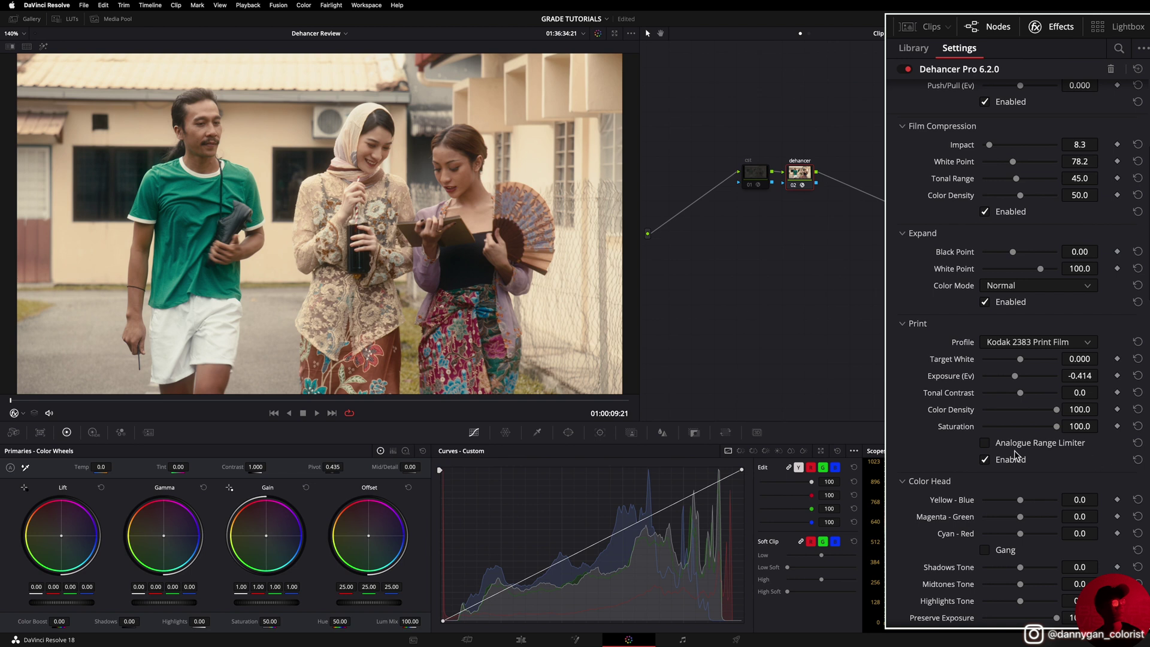
mouse_move(1056, 426)
left_mouse_down()
mouse_move(1027, 424)
mouse_move(1057, 426)
mouse_move(1056, 409)
left_mouse_up()
Step: Enable Film Grain, preview playback, enlarge grain Size and set Amount to 0.0
scroll(959, 396, "down", 5)
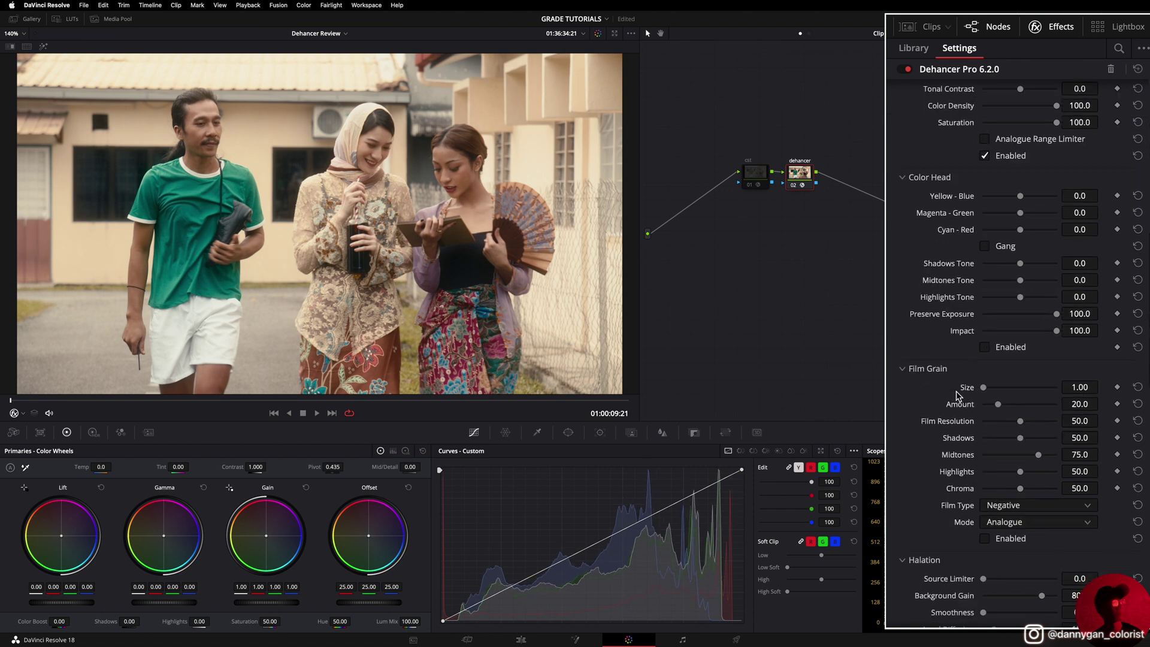
scroll(959, 396, "down", 3)
scroll(959, 395, "up", 1)
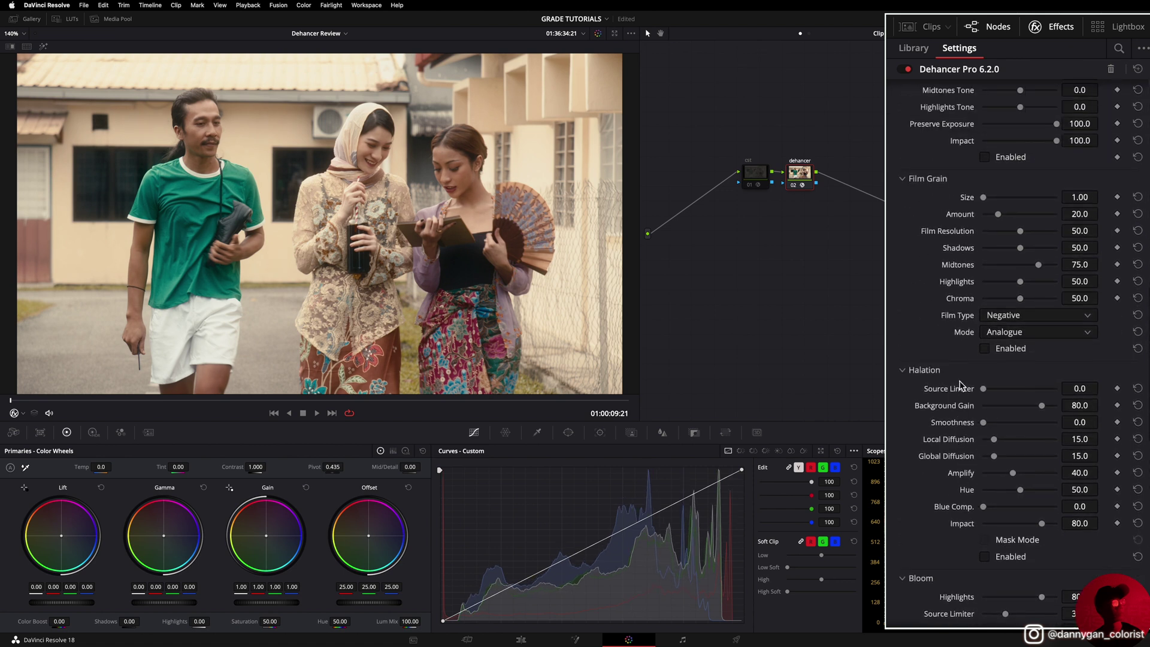
scroll(932, 232, "up", 1)
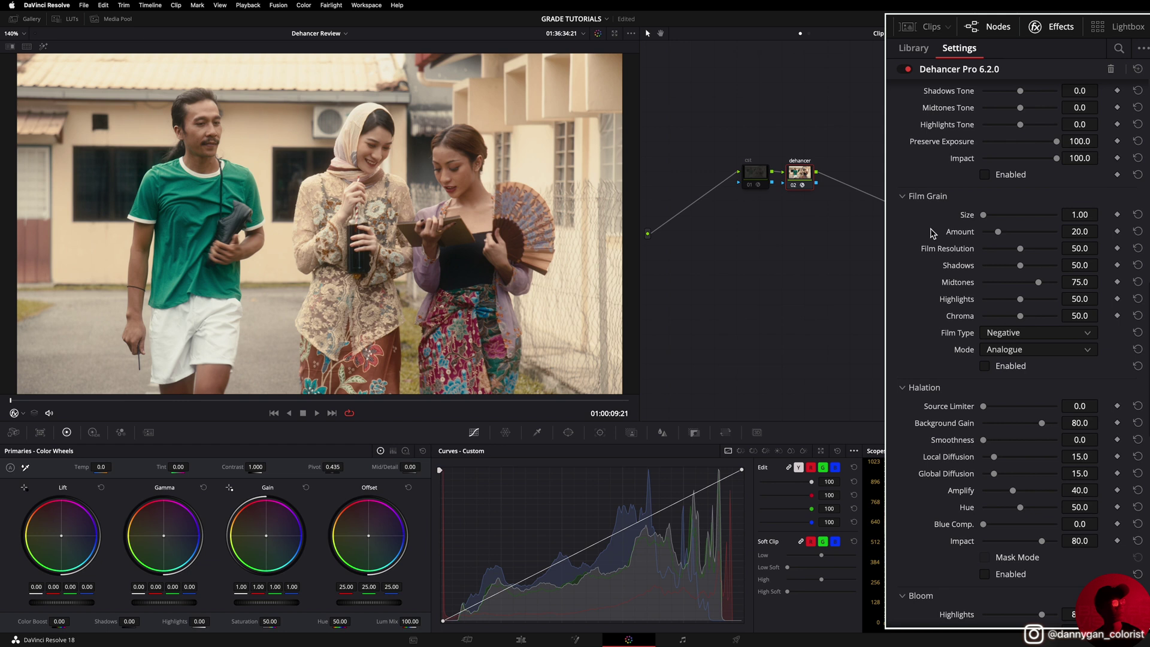
left_click(985, 366)
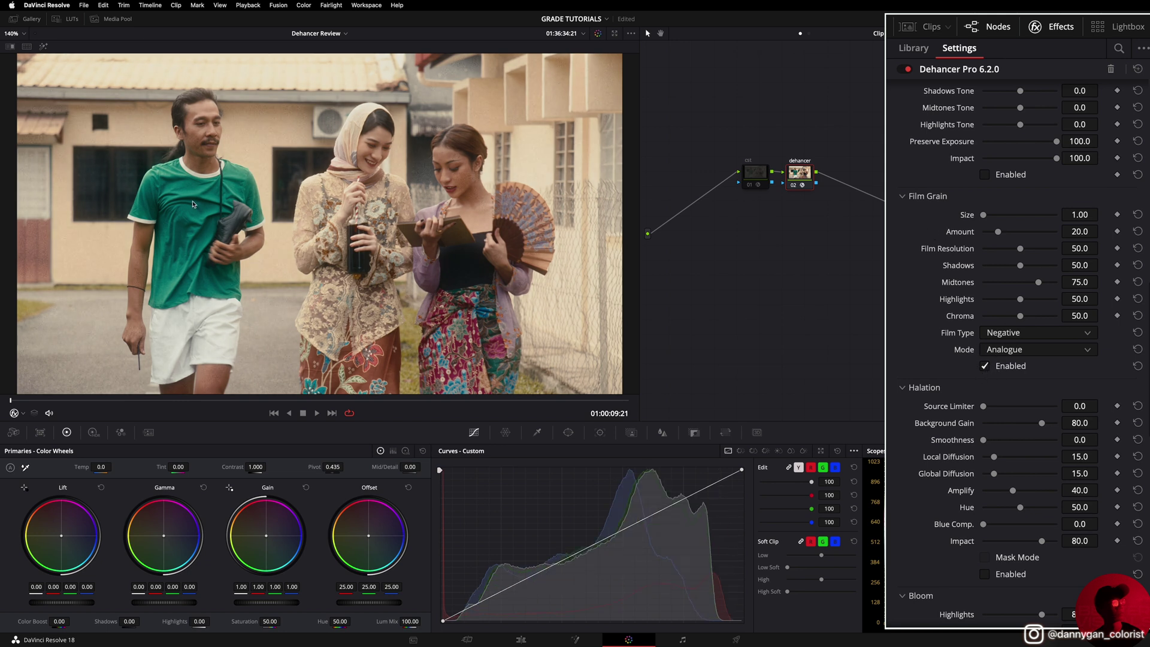
key("space")
key("space")
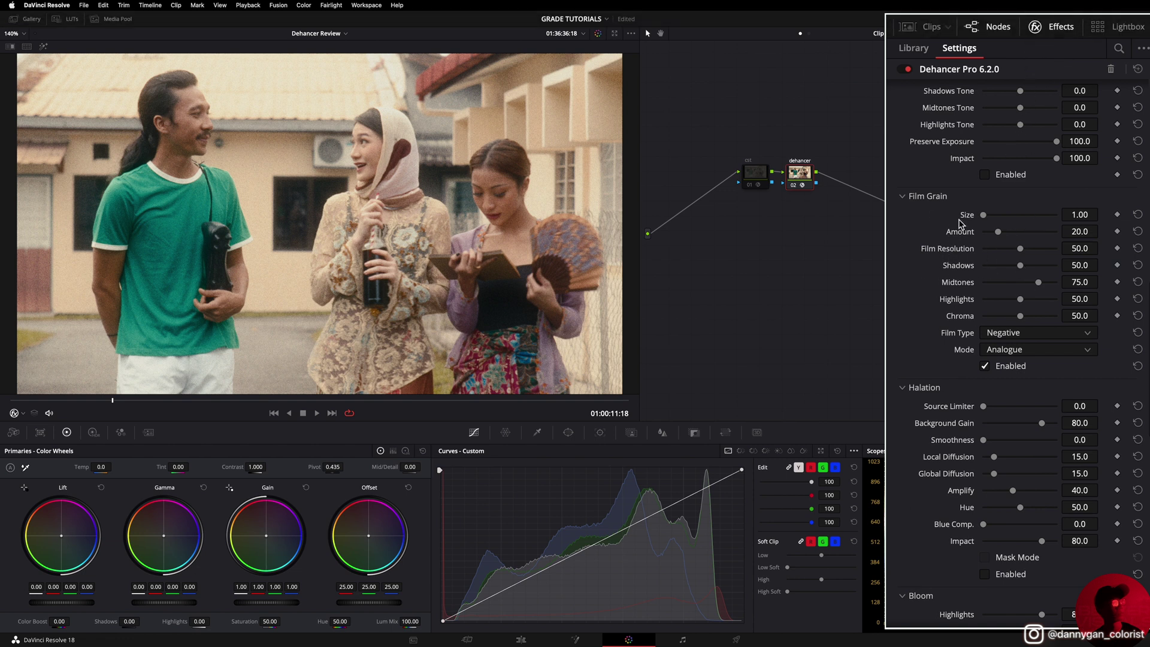
left_click(919, 249)
mouse_move(984, 216)
left_mouse_down()
mouse_move(1019, 218)
mouse_move(979, 214)
left_mouse_up()
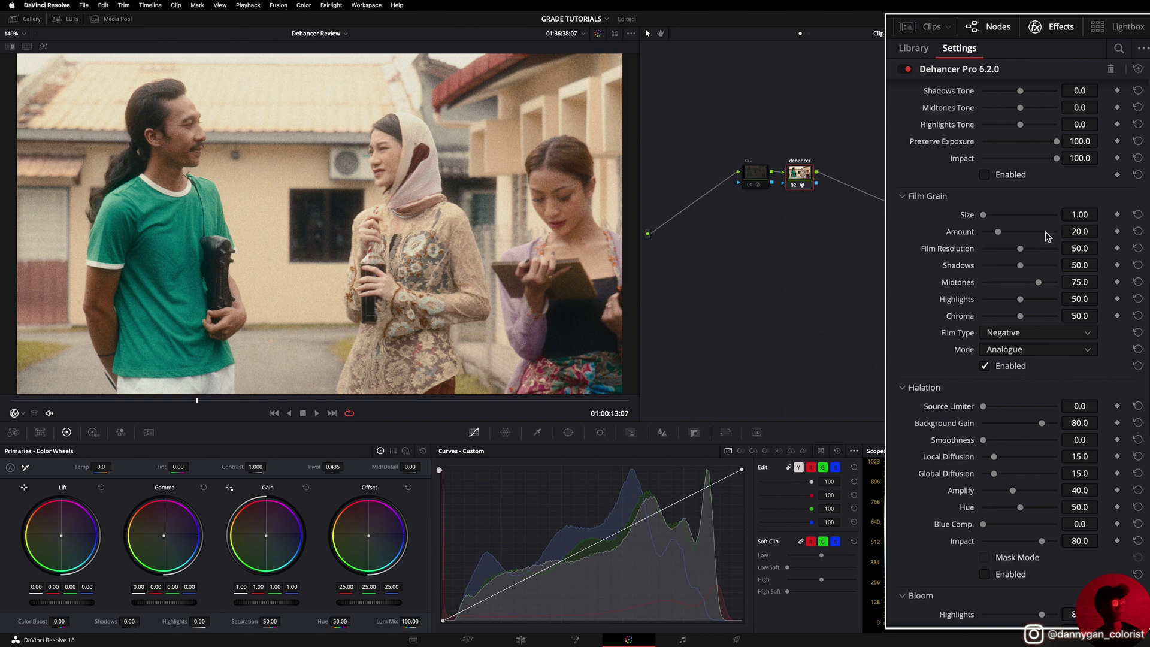
left_click_drag(999, 233, 982, 239)
key("space")
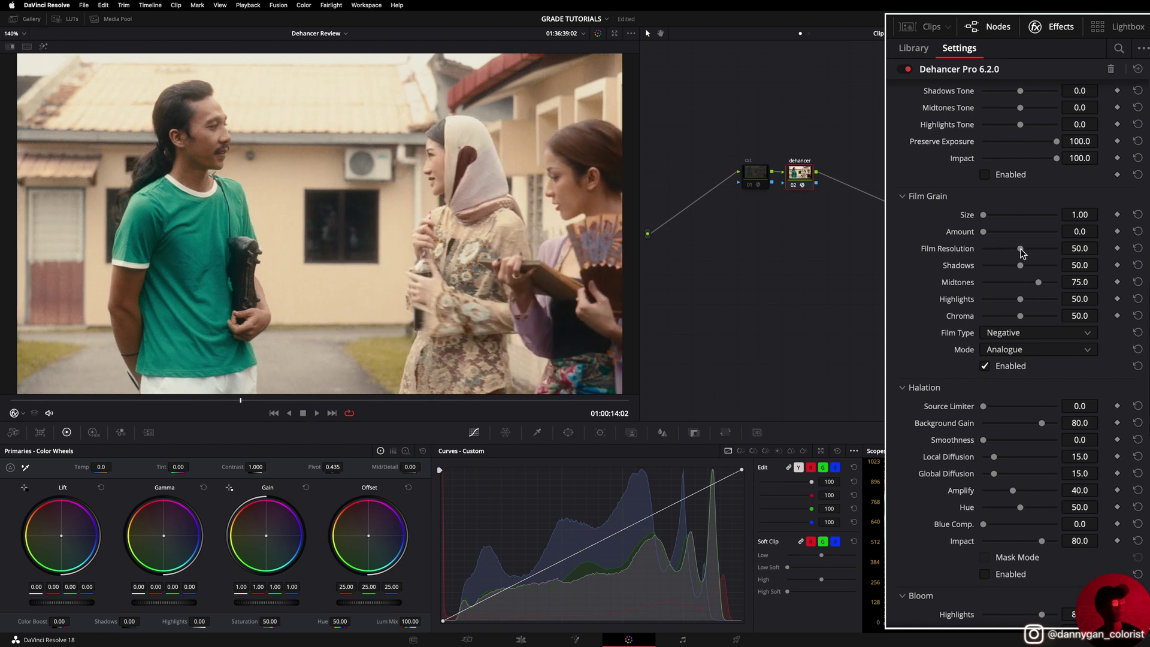
Step: Tweak grain Film Resolution, Shadows and Highlights during playback, resetting Shadows to 50
left_click_drag(1021, 250, 985, 235)
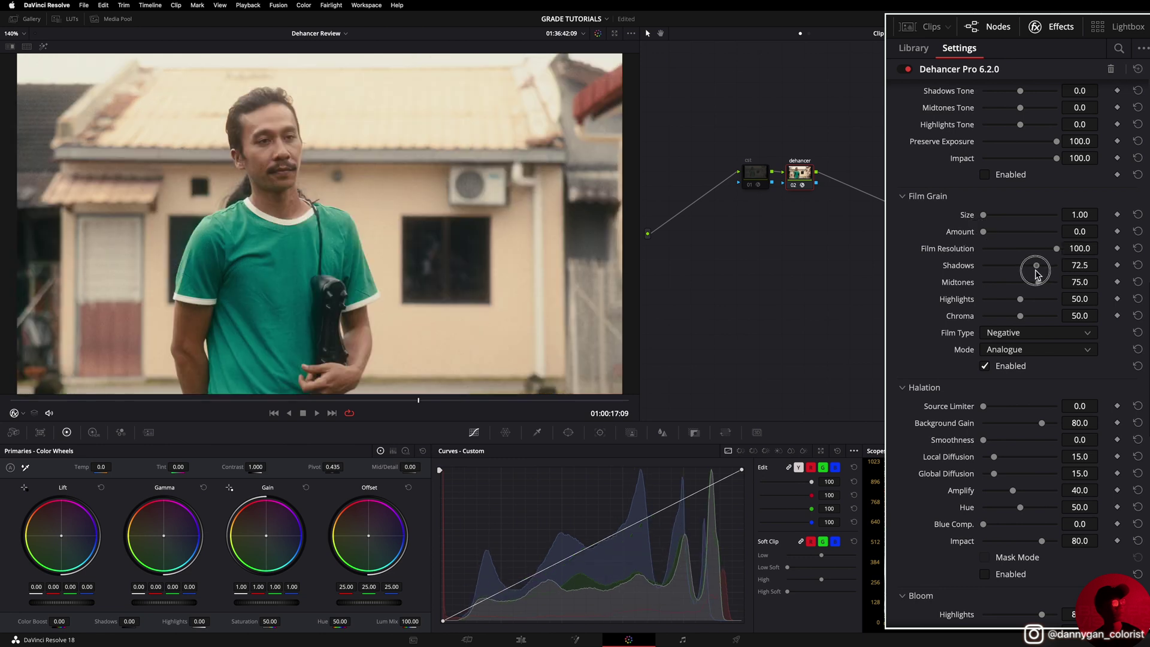
left_click_drag(1021, 266, 1056, 273)
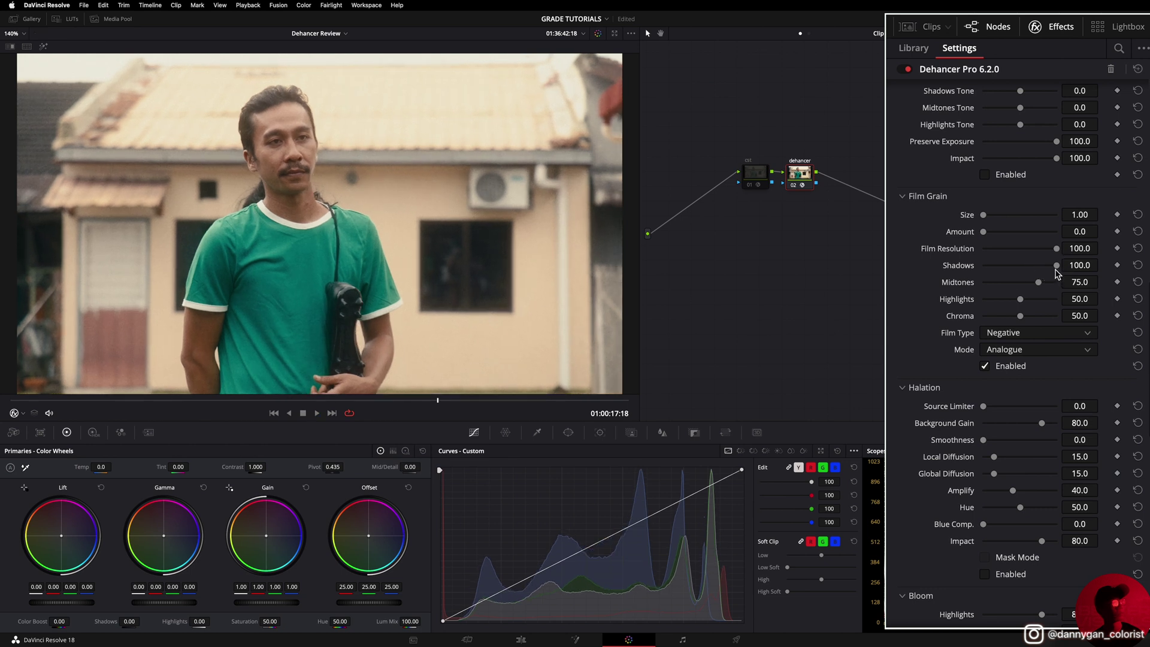
scroll(476, 256, "up", 3)
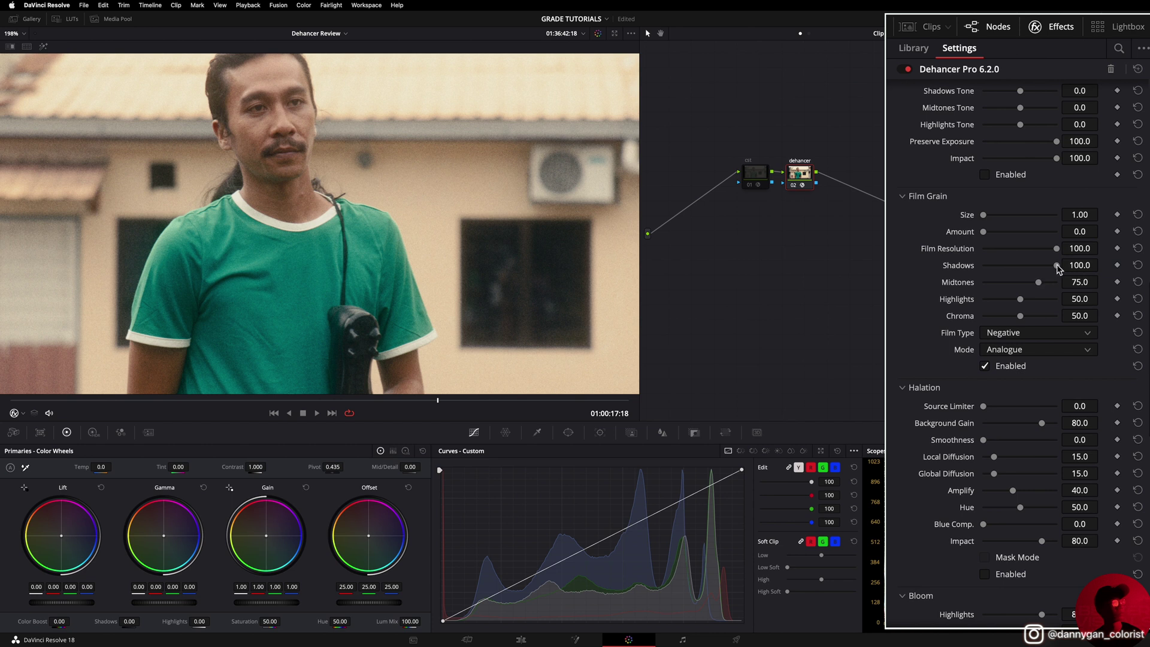
left_click_drag(1057, 269, 967, 261)
double_click(961, 265)
left_click_drag(1023, 303, 944, 303)
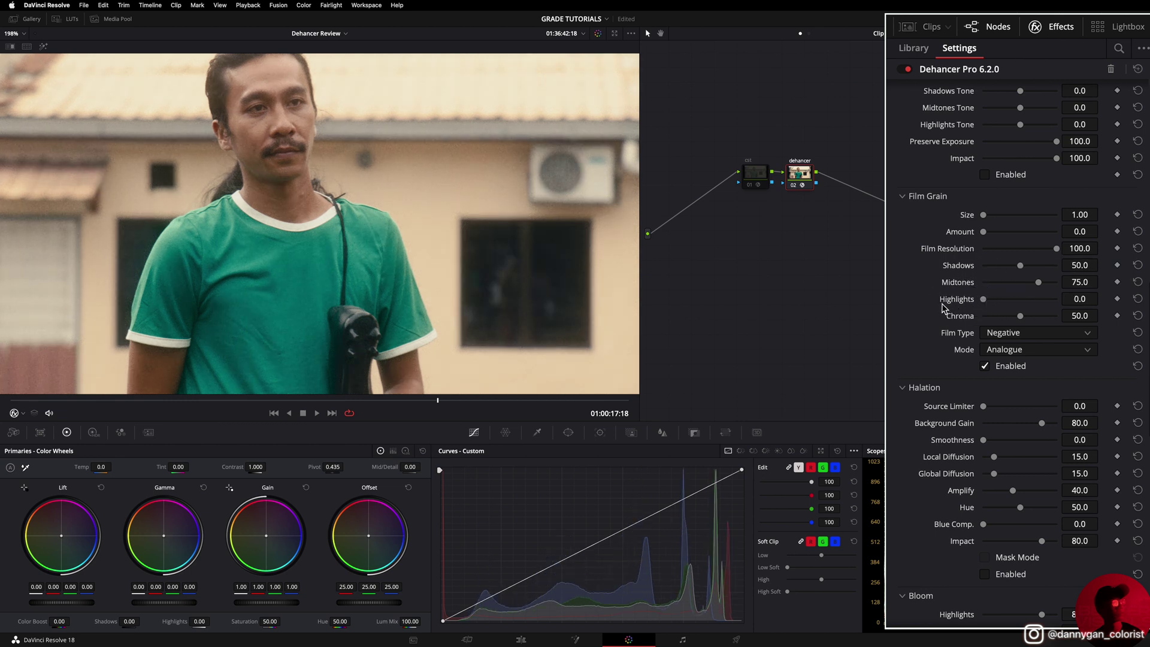
key("space")
key("space")
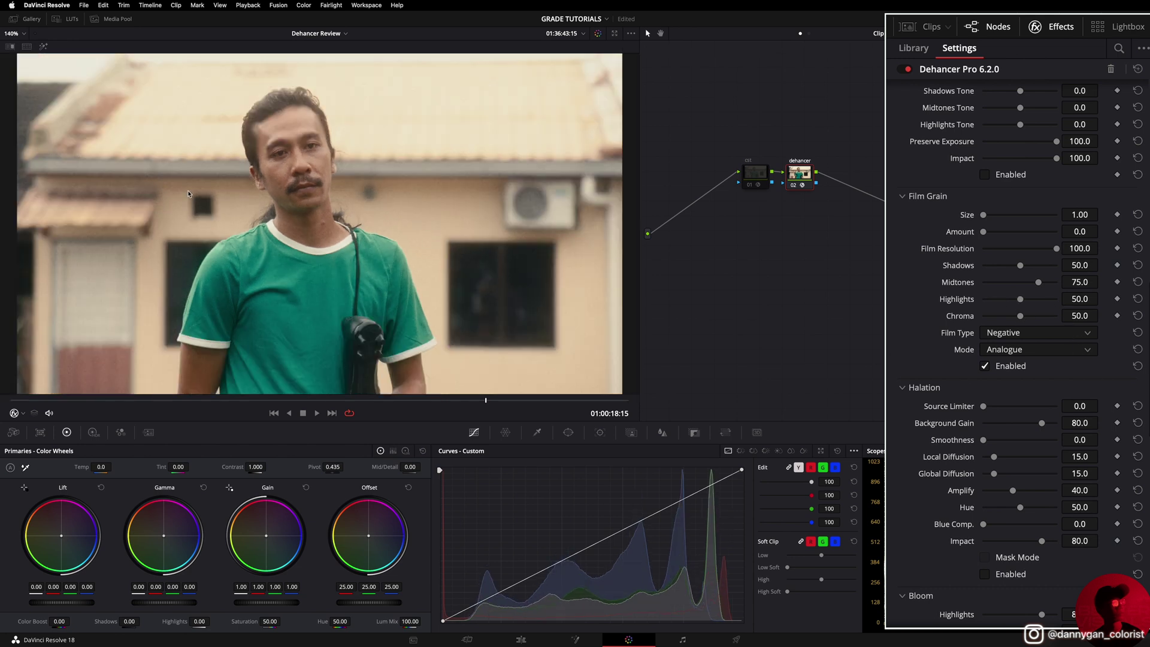
scroll(1011, 257, "down", 1)
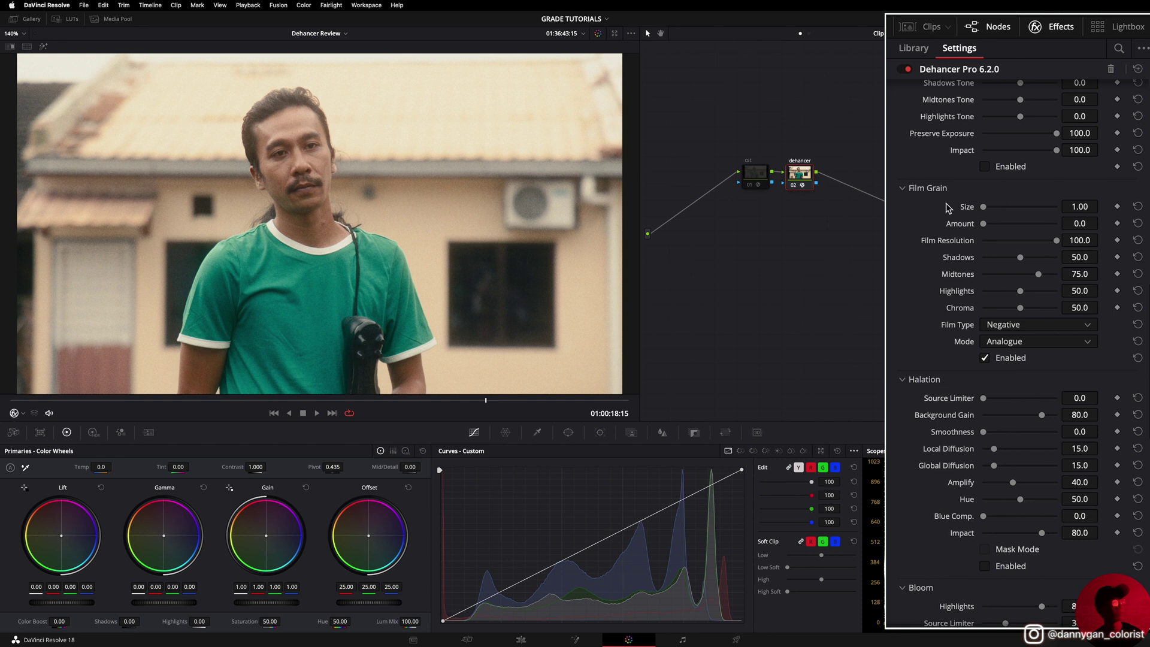
Step: Try raising Halation Source Limiter and Blue Comp., then reset both to their defaults
scroll(937, 351, "down", 1)
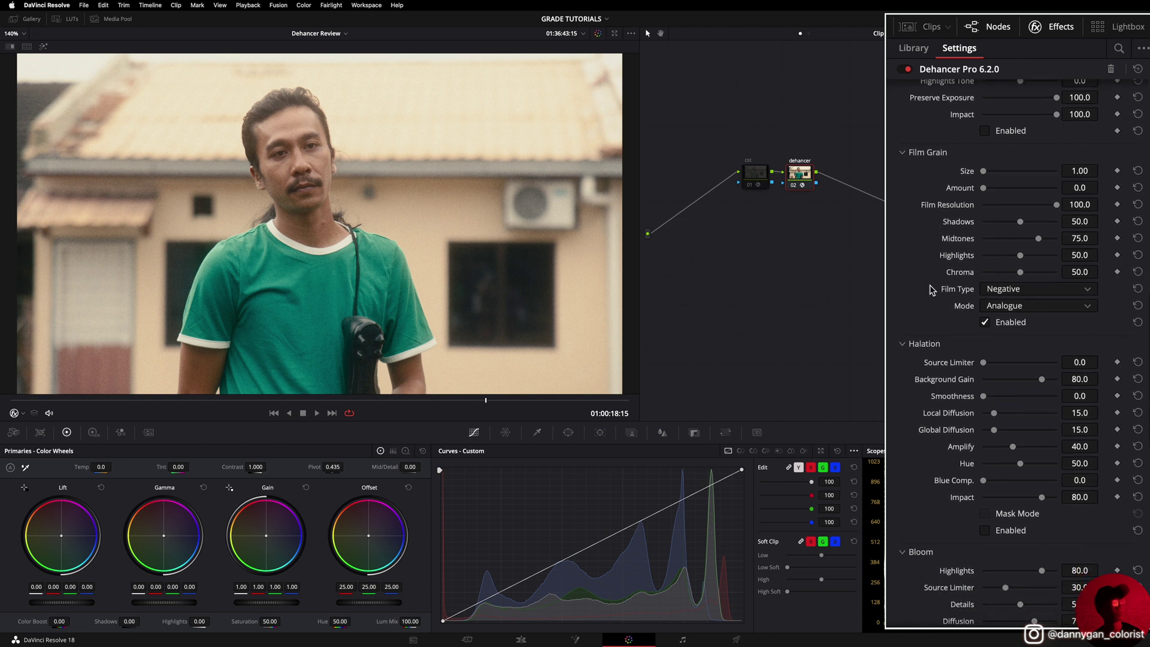
scroll(931, 289, "down", 3)
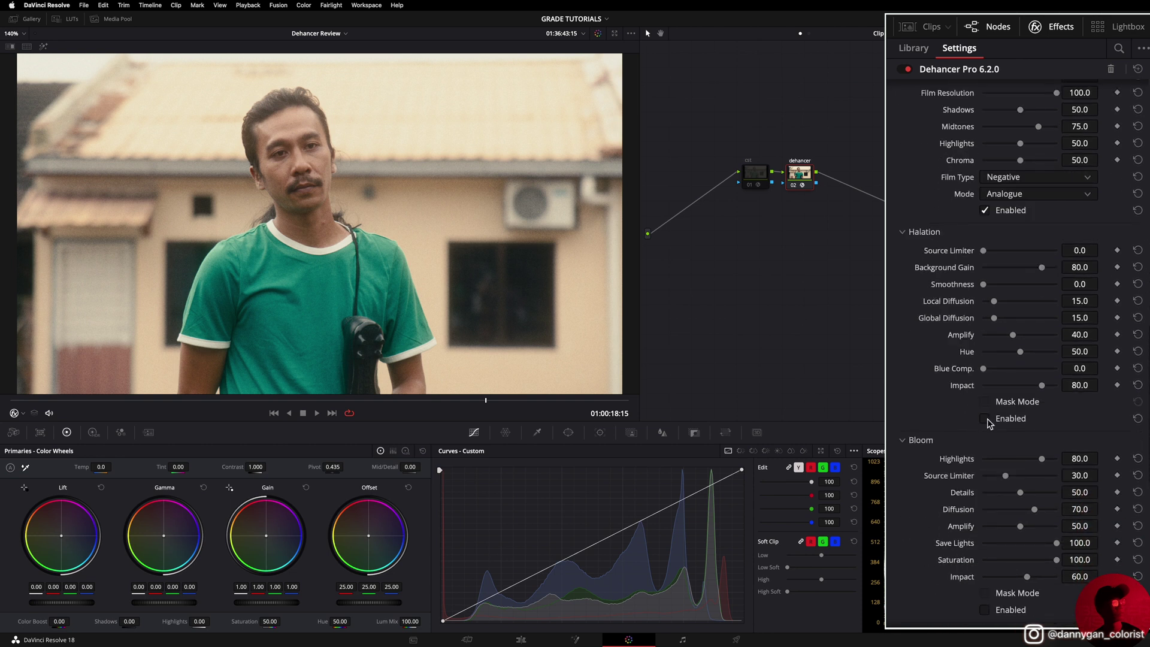
left_click_drag(983, 250, 1028, 255)
double_click(949, 250)
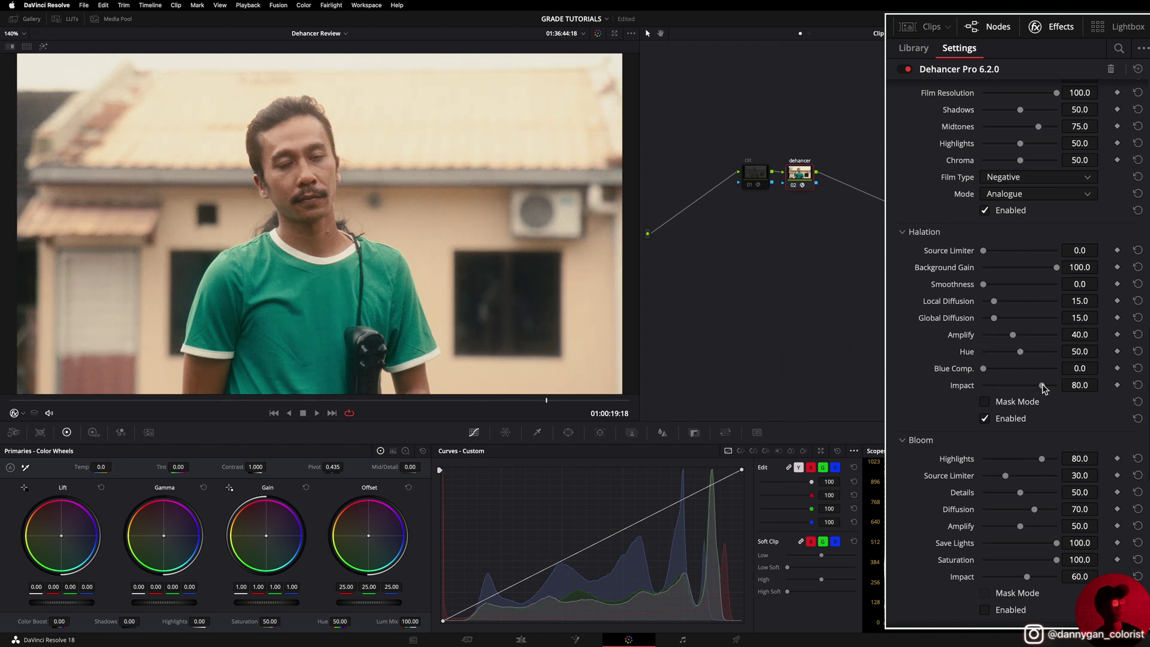
left_click_drag(983, 368, 1091, 384)
double_click(1028, 367)
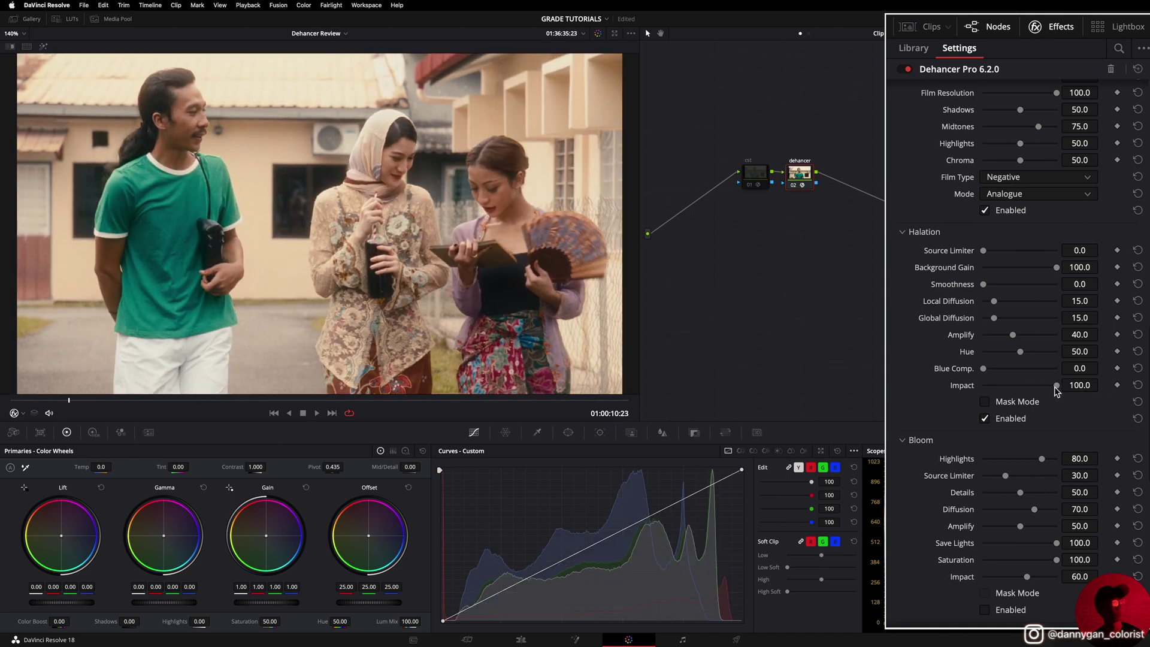
Step: Test Halation Impact down to zero, then reset it to its default 80
mouse_move(1054, 387)
left_mouse_down()
mouse_move(988, 389)
mouse_move(1072, 386)
left_mouse_up()
left_click_drag(1055, 388, 976, 386)
double_click(965, 386)
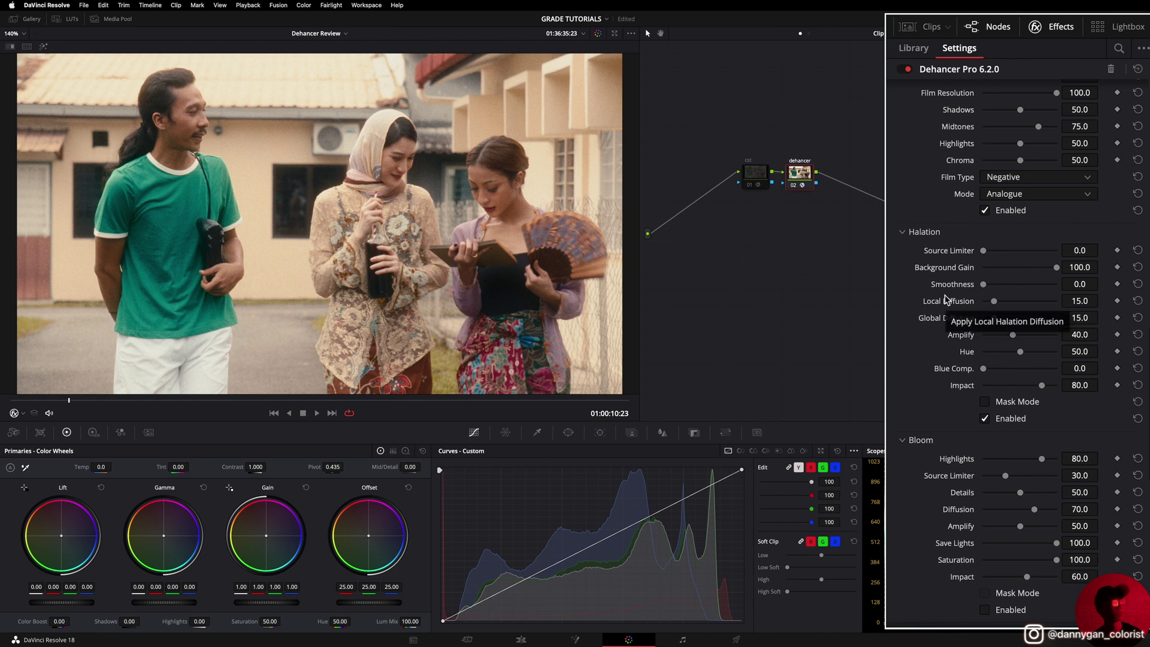
scroll(968, 254, "down", 3)
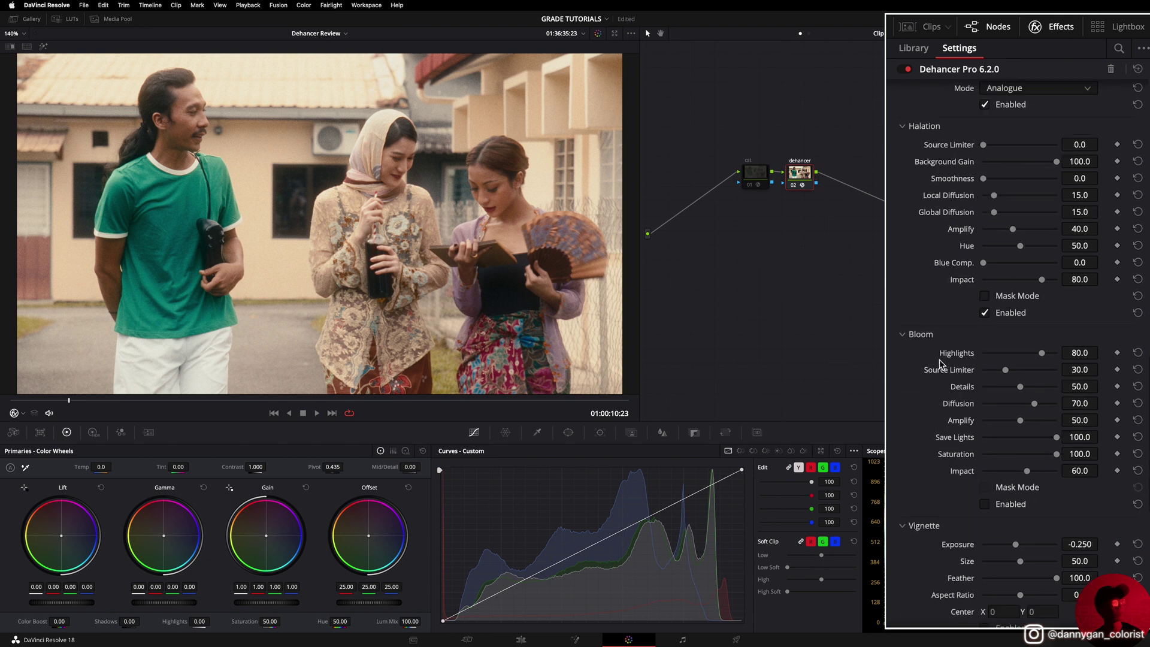
Step: Enable Bloom, toggle it to compare with and without, and try the Amplify and Saturation sliders
left_click(989, 507)
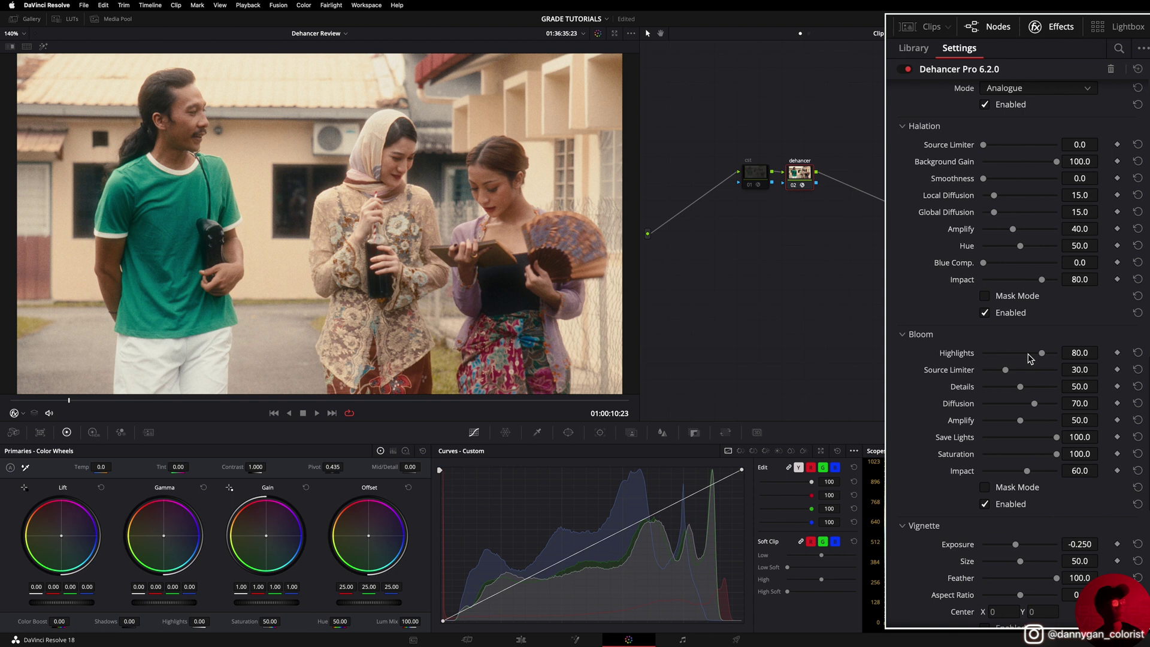
left_click(985, 505)
scroll(936, 300, "down", 1)
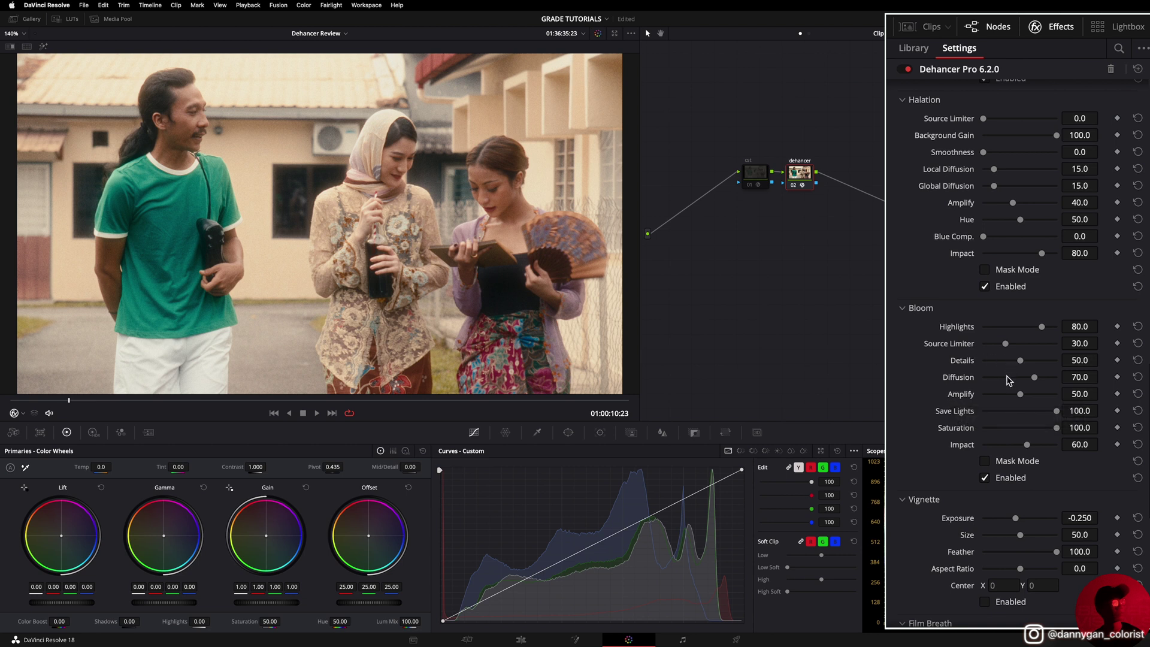
left_click_drag(995, 395, 1020, 399)
left_click_drag(1059, 431, 1027, 451)
Step: Enable Vignette, trying a smaller size and undoing that change
scroll(925, 304, "down", 3)
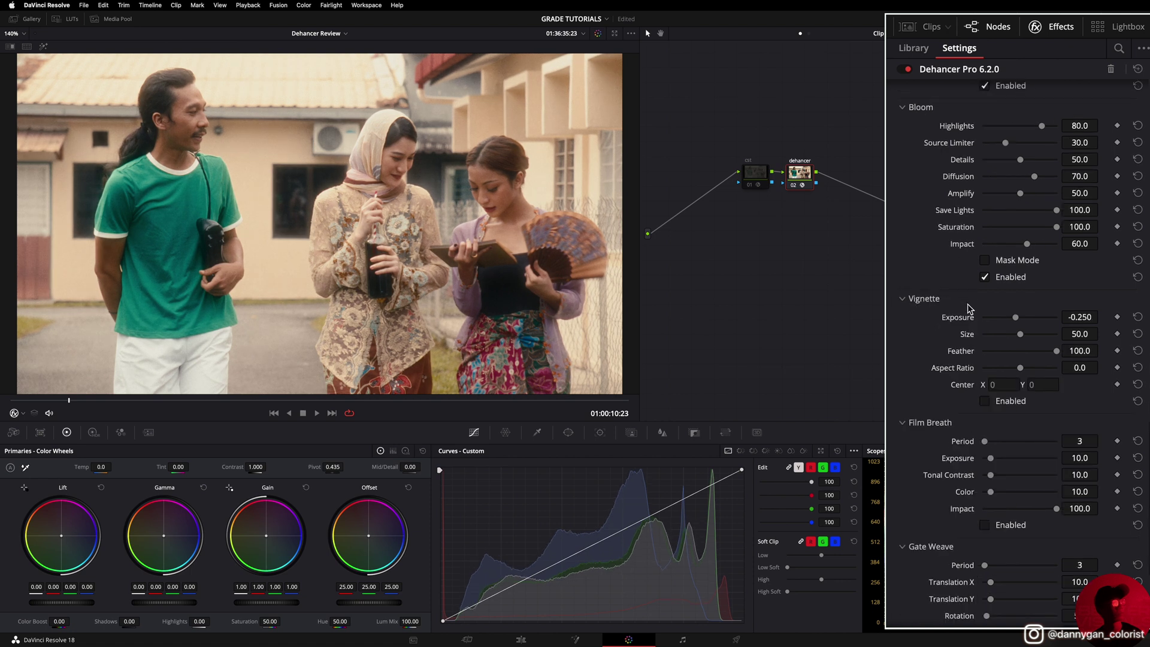
left_click(985, 401)
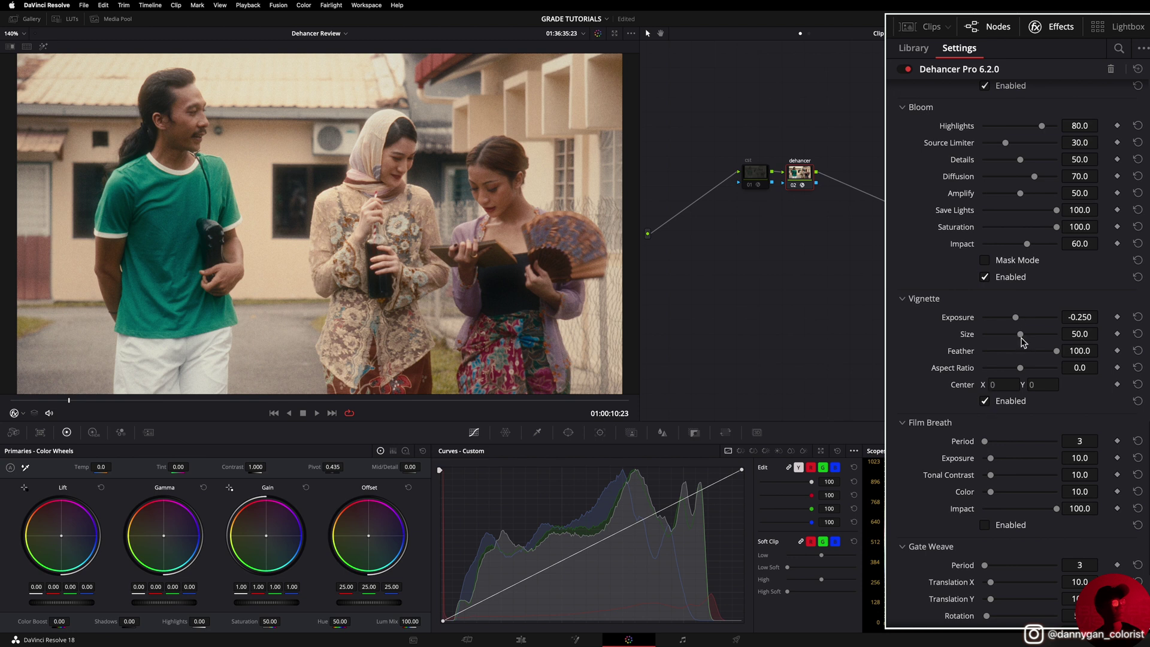
left_click_drag(1022, 341, 976, 339)
key("super+z")
Step: Set Film Breath Period to its maximum of 120 and preview it in playback
scroll(969, 396, "down", 5)
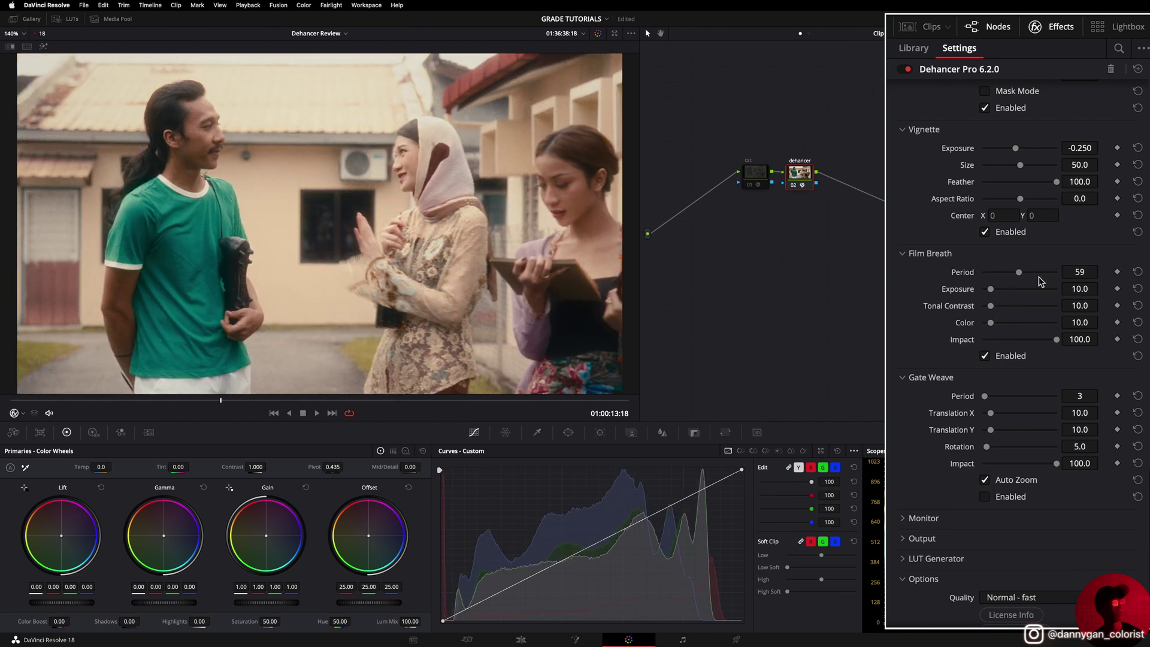
left_click_drag(1033, 279, 1066, 280)
key("space")
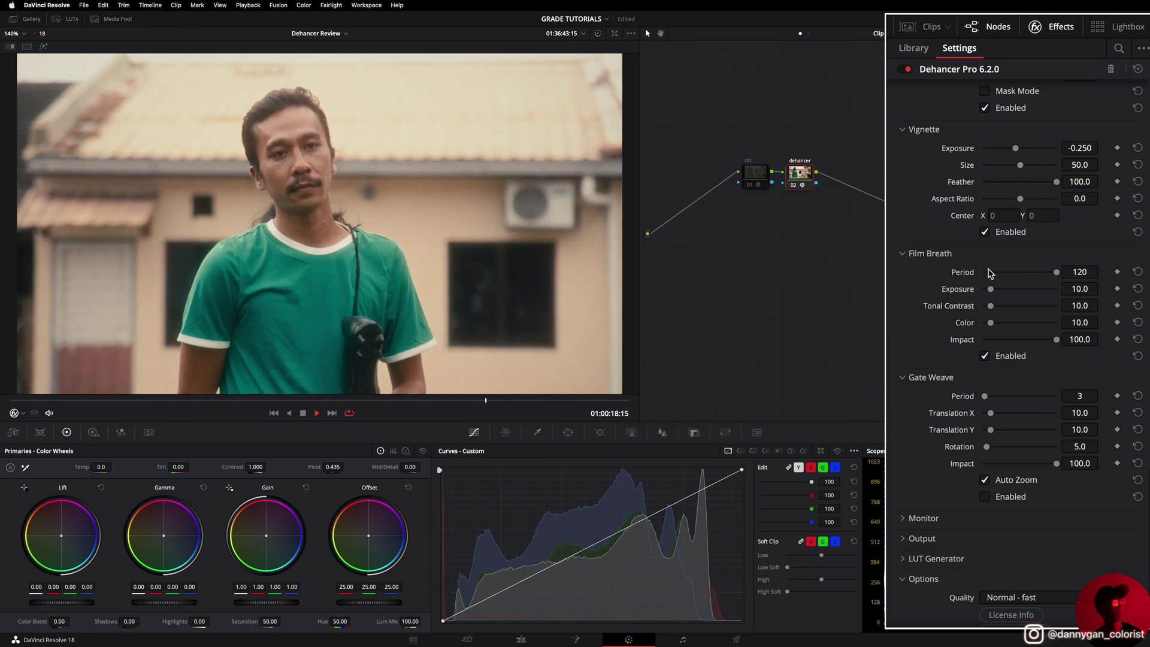
key("space")
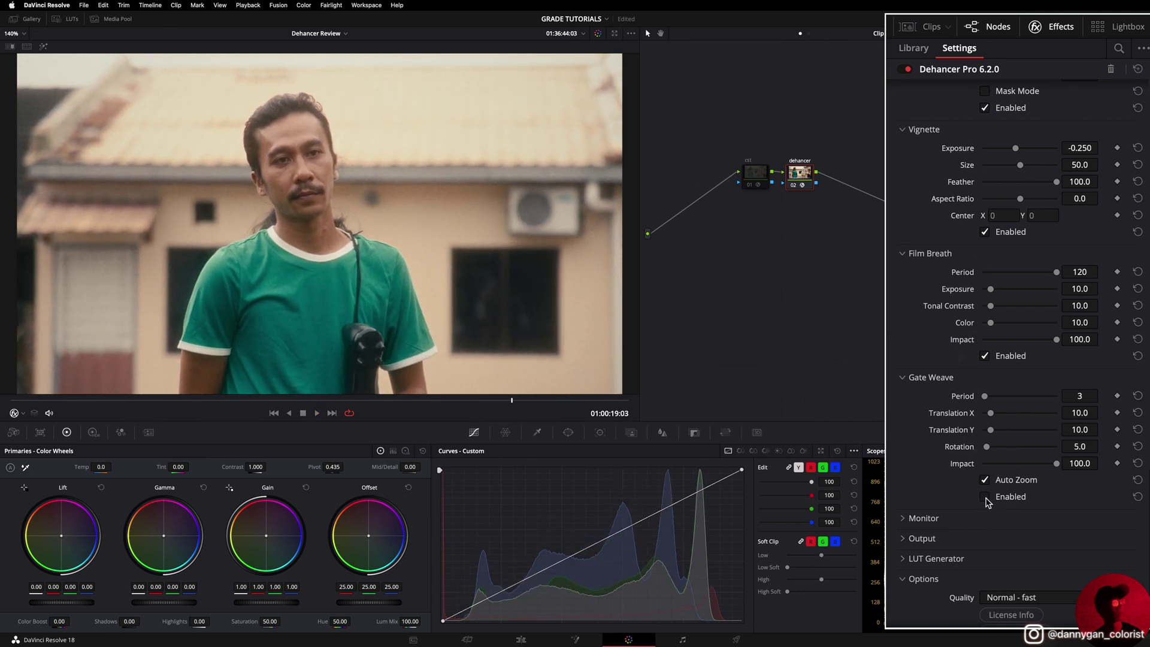
Step: Enable Gate Weave with Period 27, preview playback, and compare against the ungraded original
left_click(984, 497)
left_click(998, 397)
key("space")
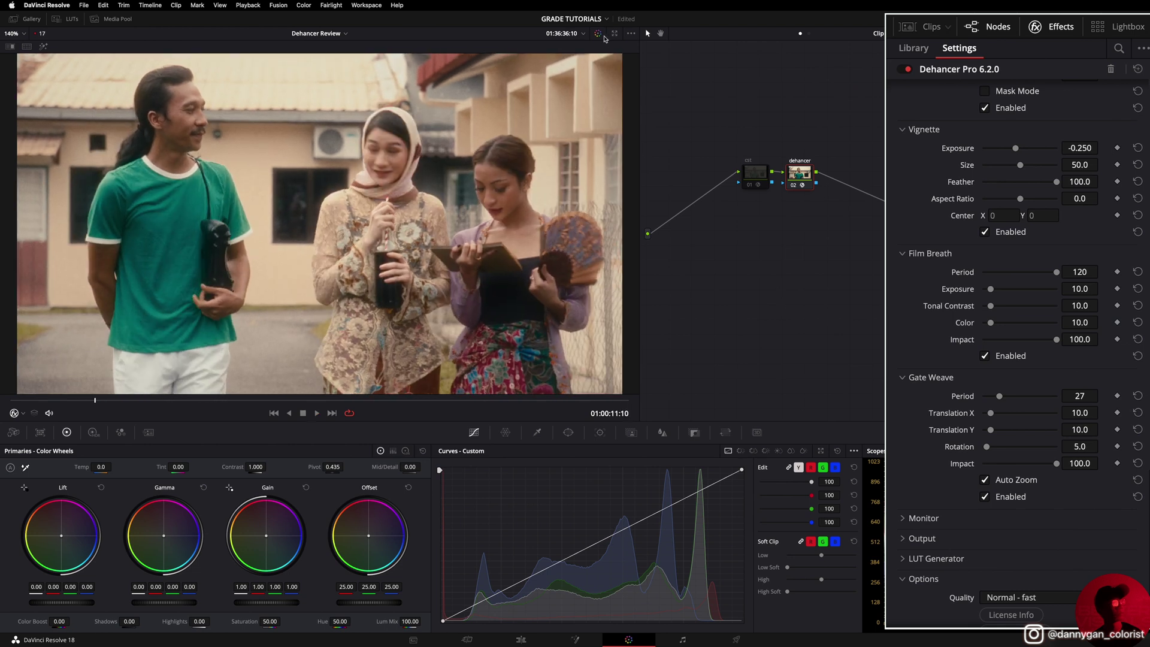
left_click(597, 34)
left_click(598, 34)
key("space")
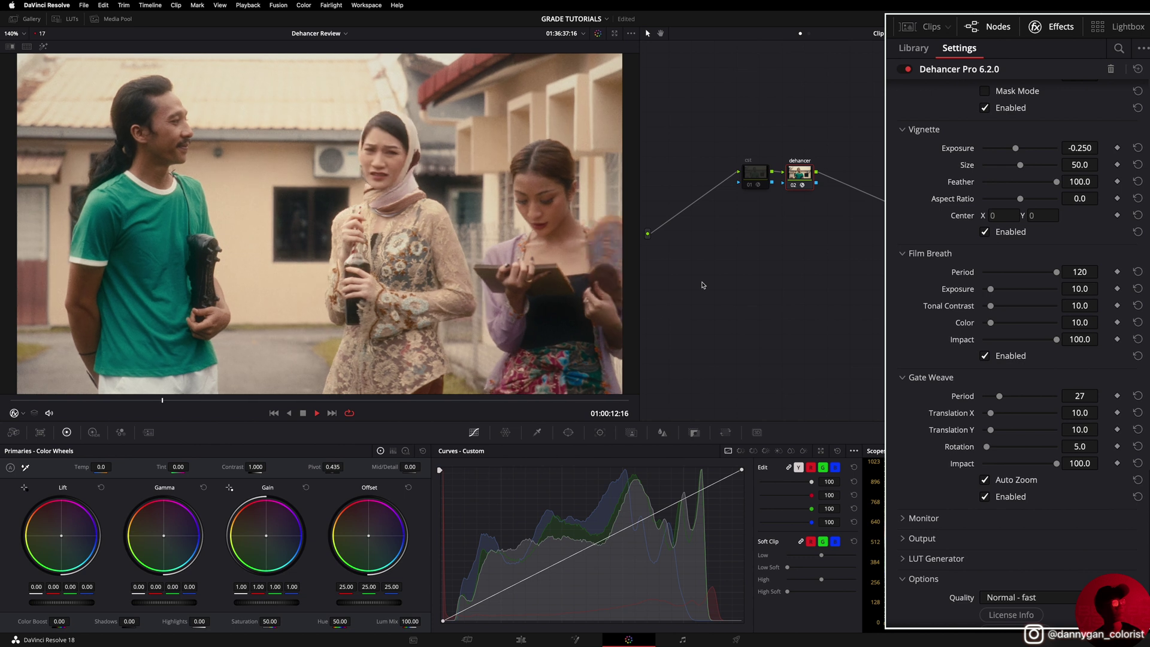
key("space")
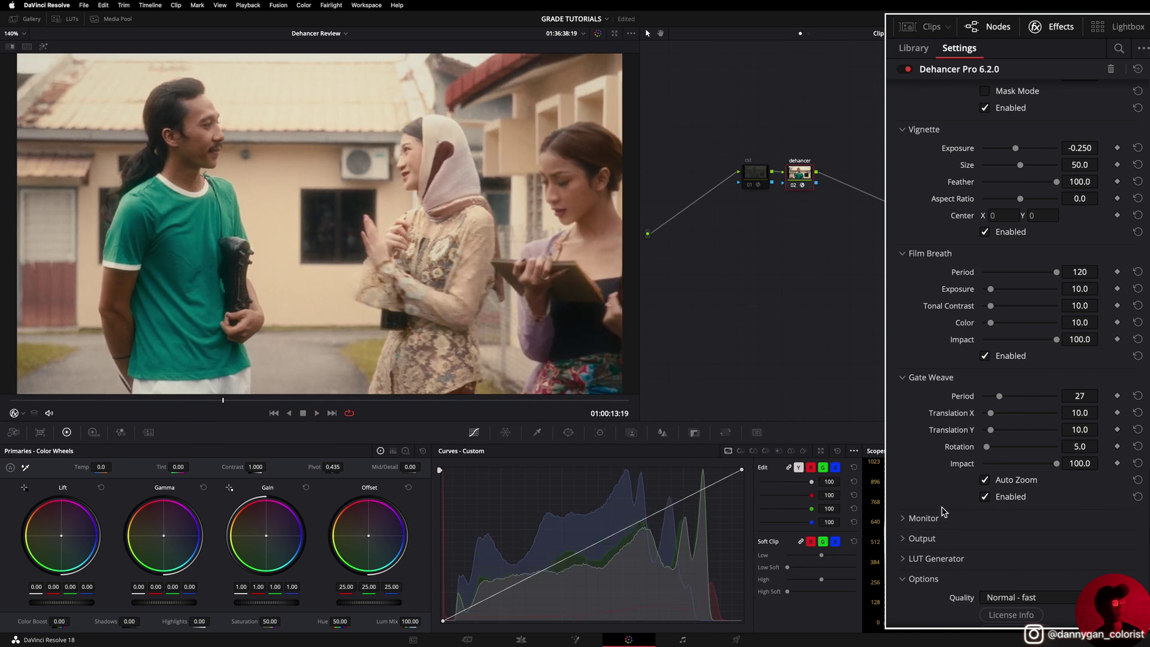
Step: Check exposure with the Monitor false colour view, then turn it off and collapse Monitor
left_click(906, 522)
scroll(916, 477, "down", 1)
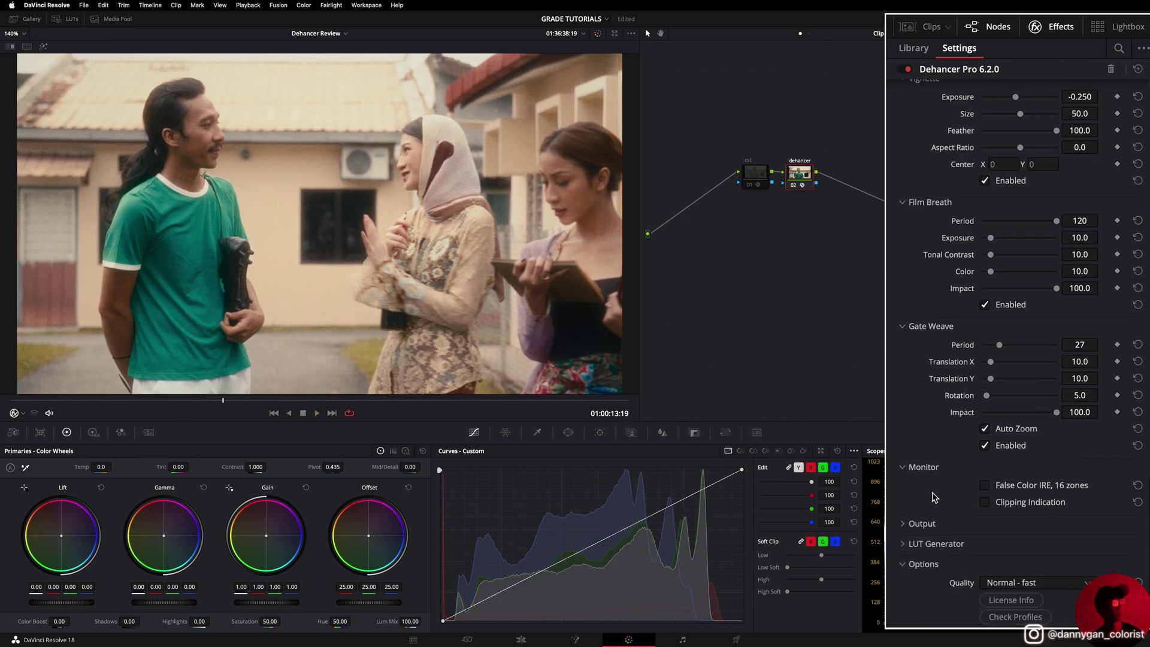
left_click(986, 486)
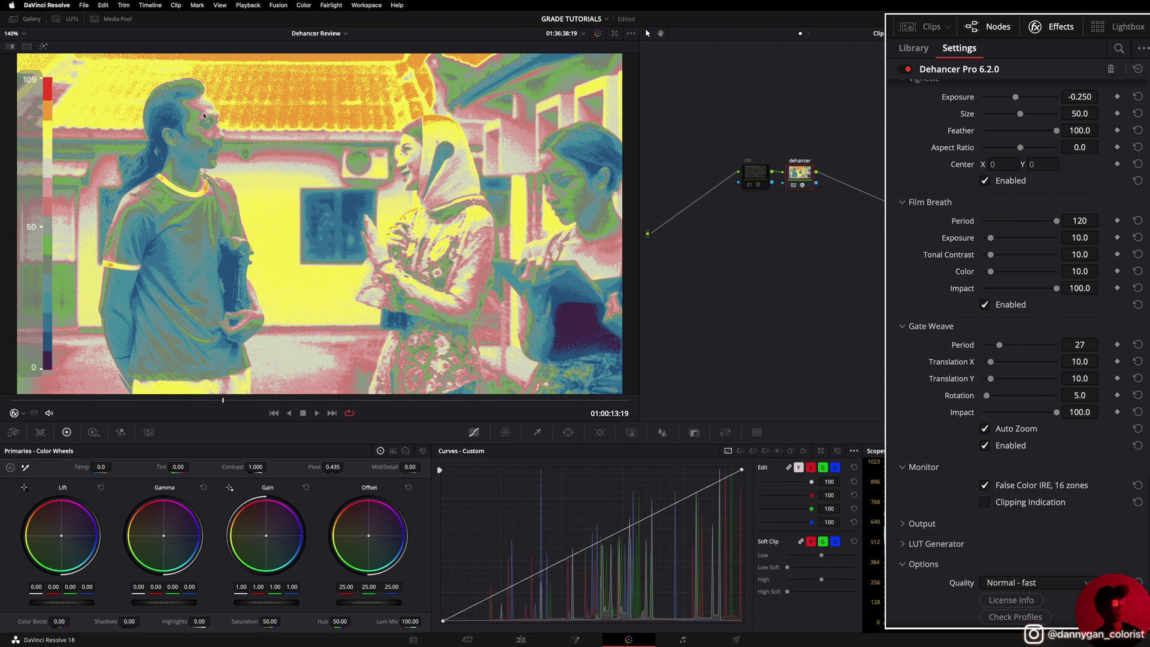
left_click(984, 485)
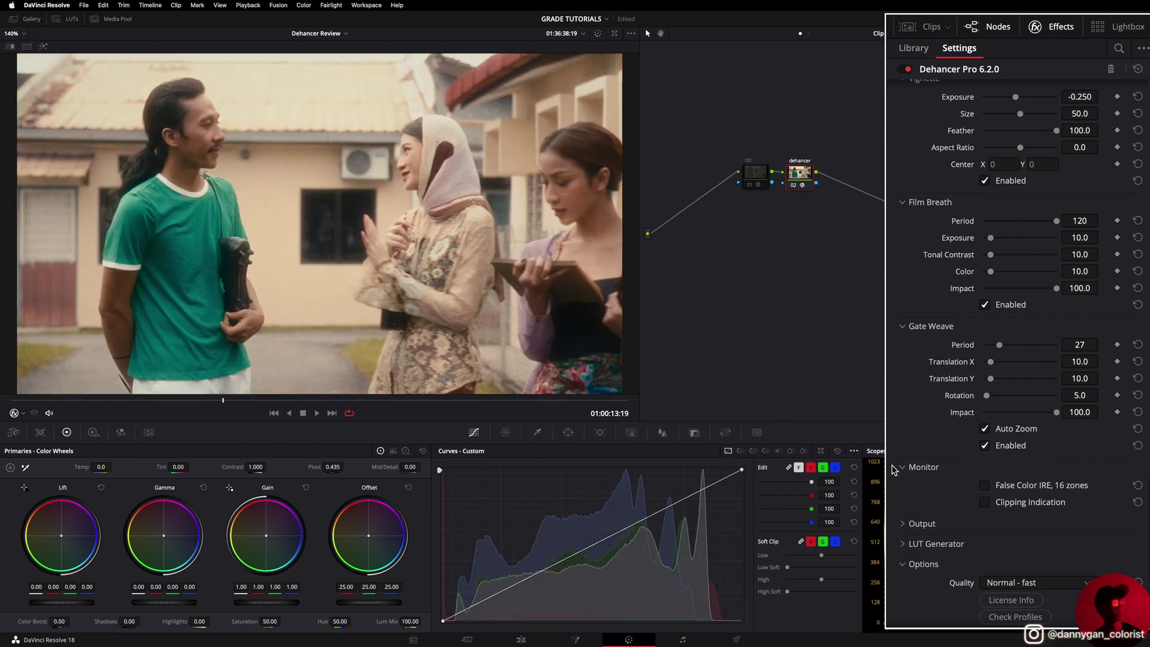
left_click(902, 467)
Step: Lower Output Total Impact to compare the look, then restore it to 100
left_click(906, 530)
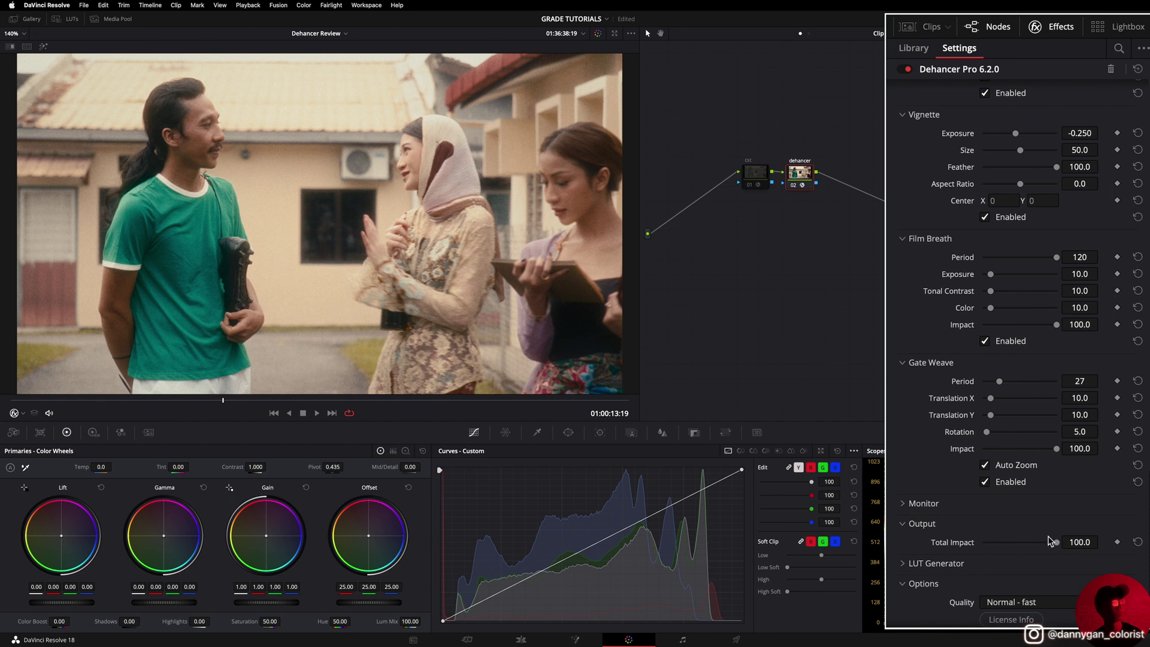
left_click_drag(1060, 544, 980, 550)
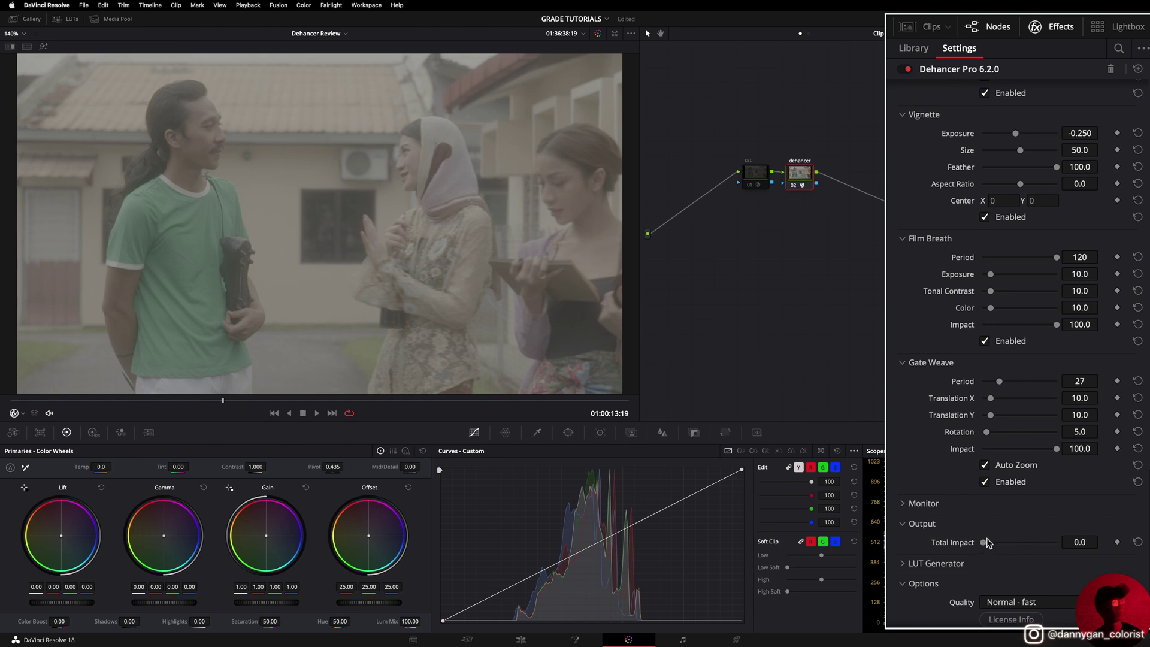
left_click_drag(991, 549, 1114, 542)
Step: Fold away Output and keep the LUT Generator's LUT Size at Normal (33x33x33)
left_click(931, 524)
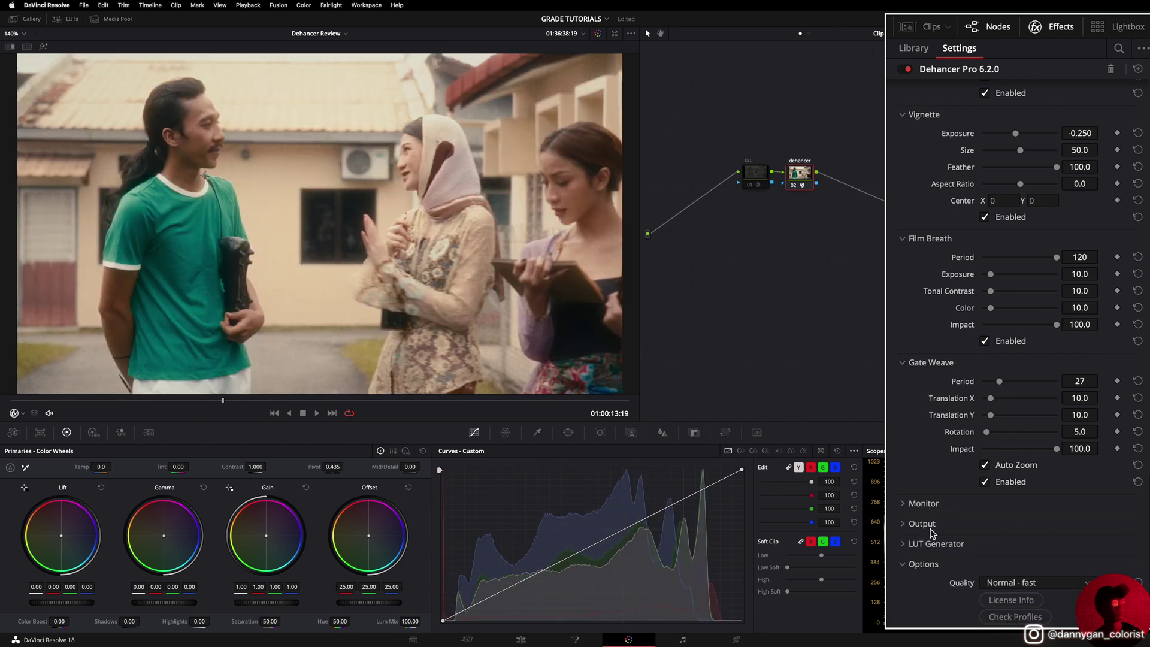
left_click(911, 546)
scroll(991, 527, "down", 2)
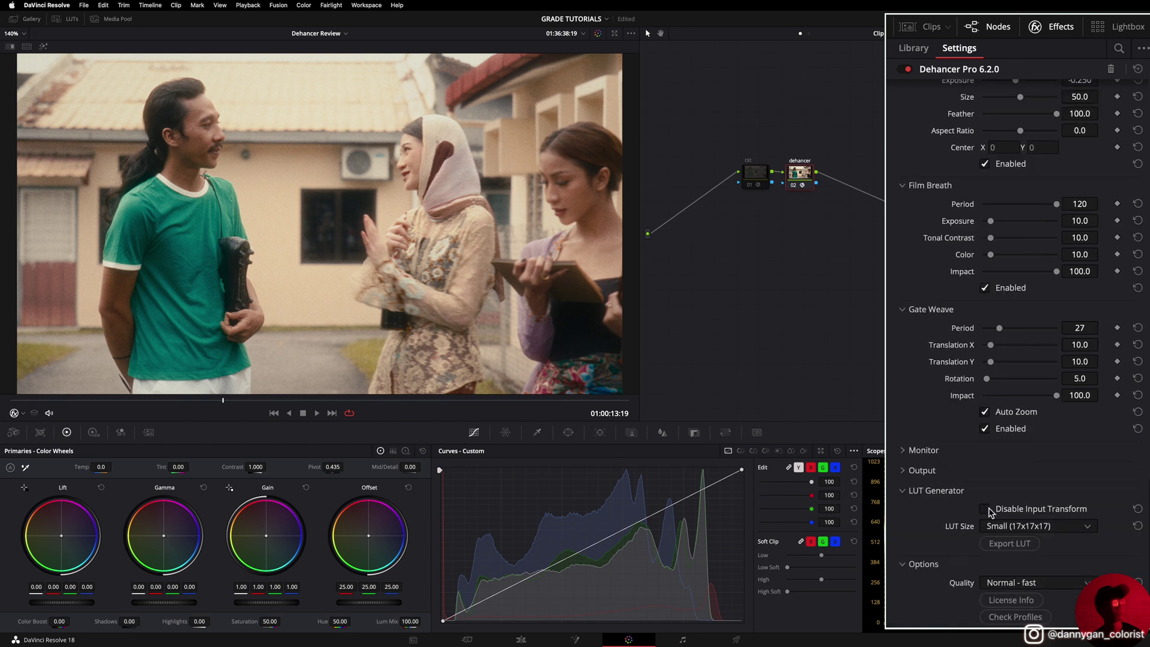
scroll(1020, 528, "down", 1)
left_click(1062, 529)
left_click(1048, 559)
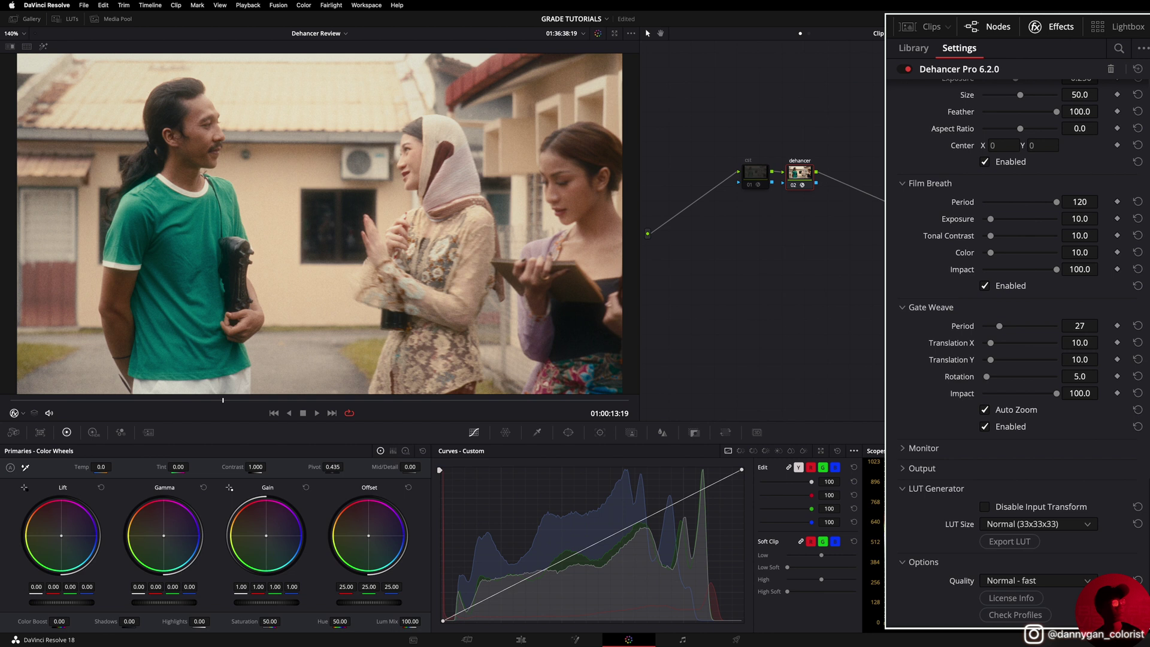
left_click(904, 491)
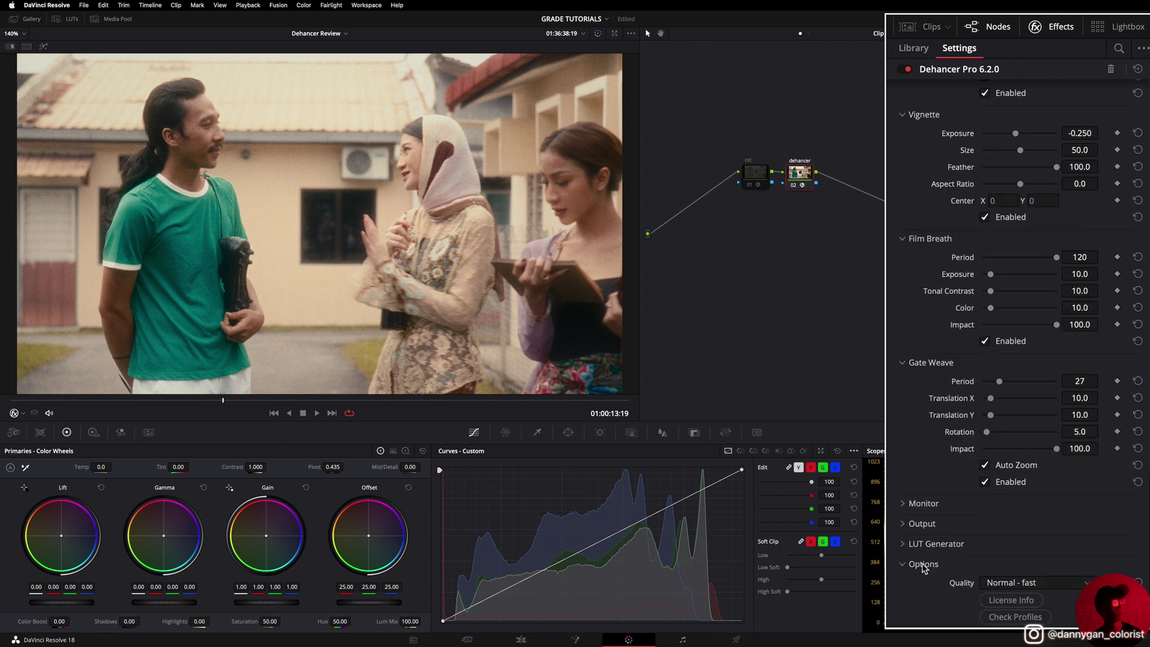
Step: Set render Quality to High - slow after comparing it with Normal - fast during playback
left_click(1018, 583)
left_click(1025, 616)
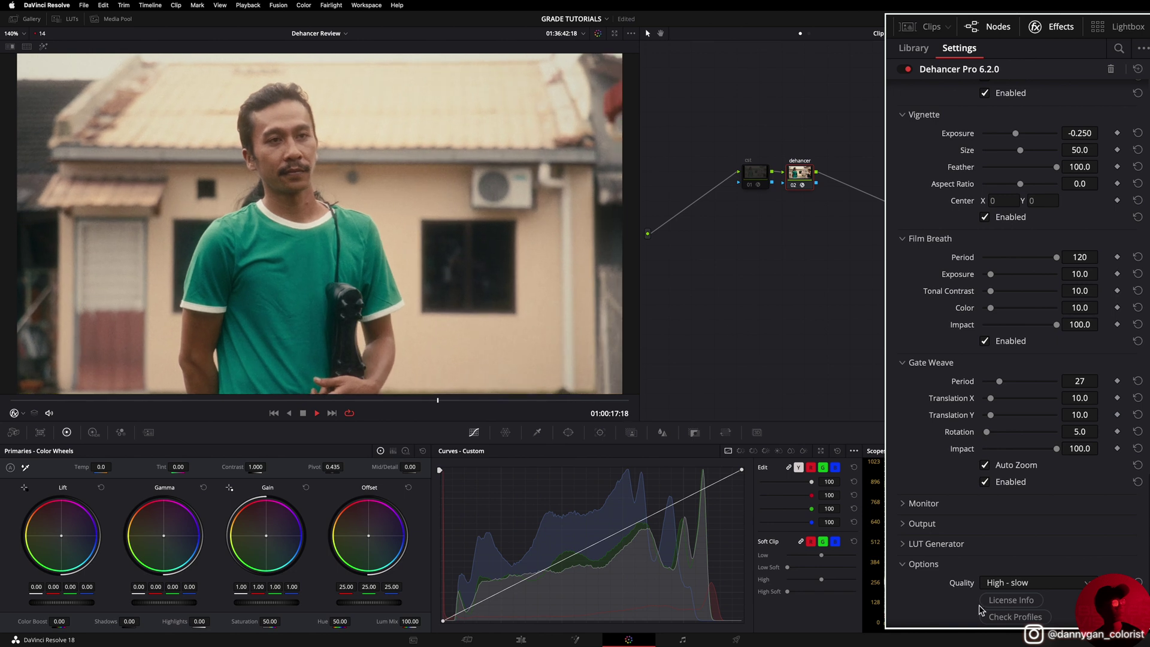
key("space")
left_click(1018, 583)
left_click(1018, 604)
key("space")
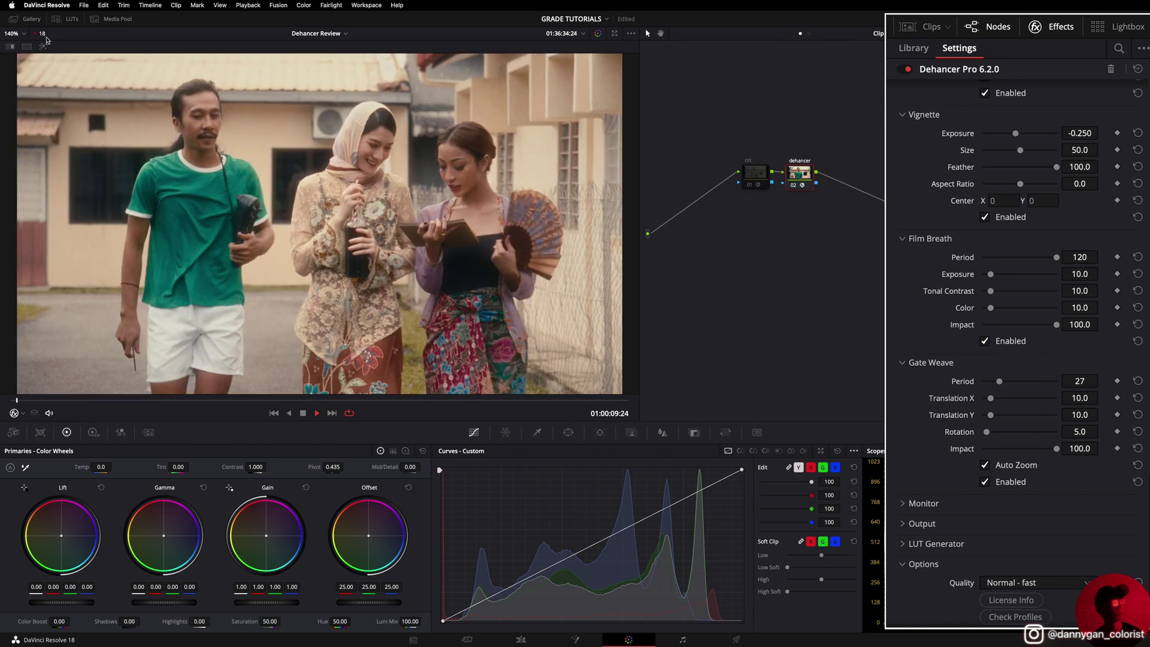
left_click(1031, 586)
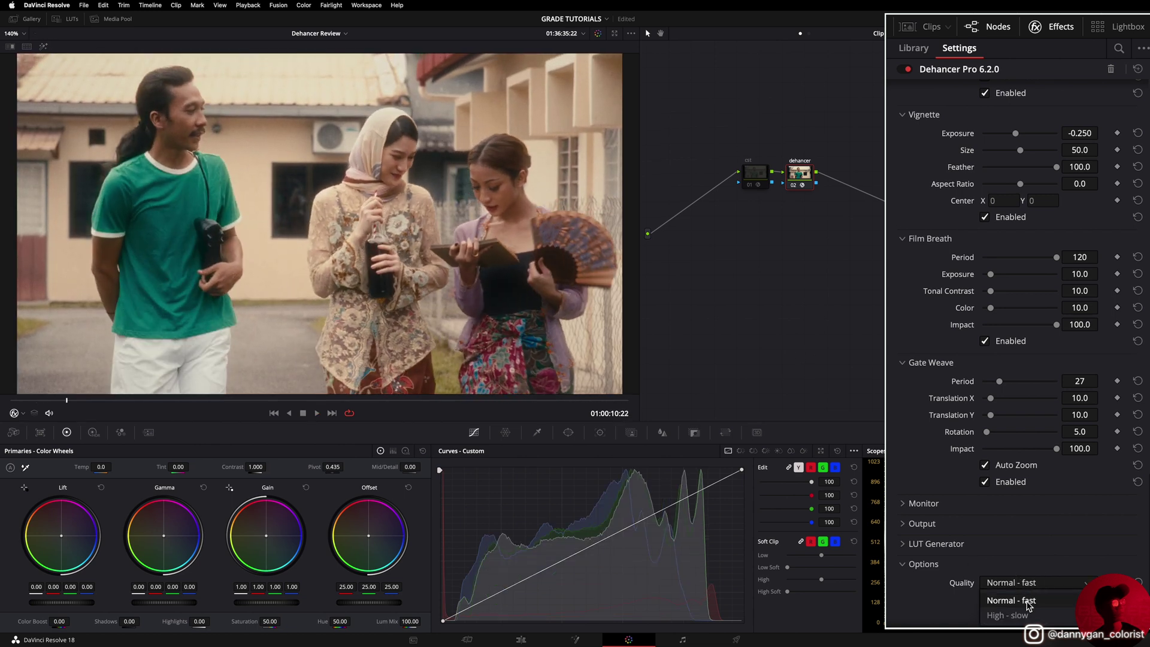
left_click(1018, 617)
left_click(1007, 543)
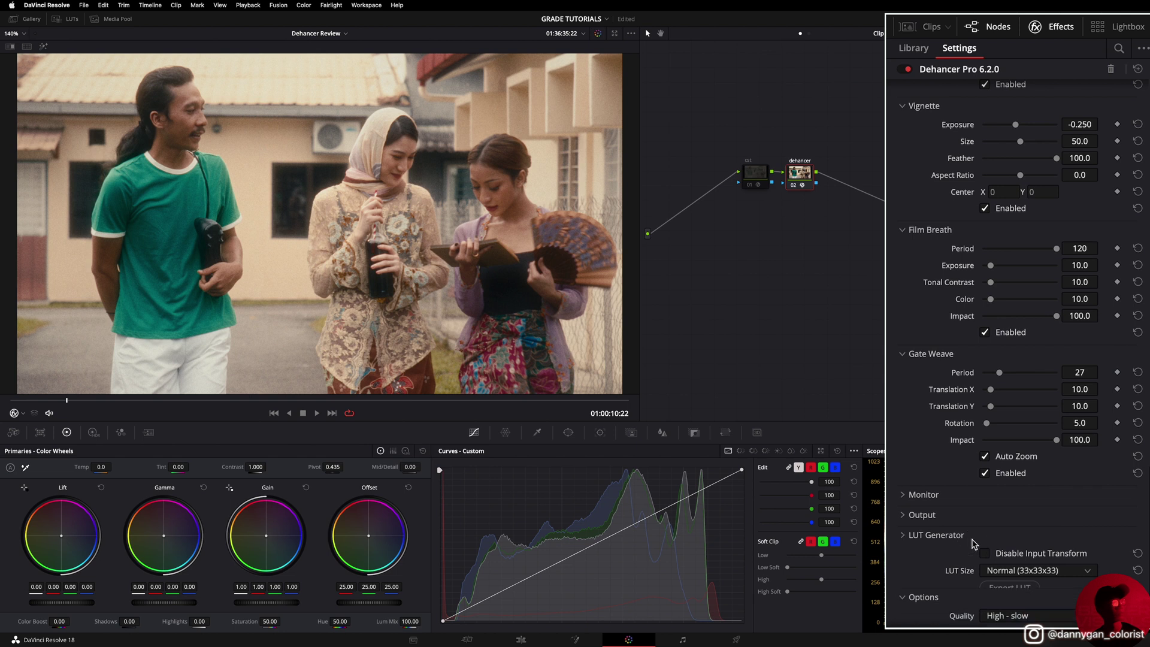
left_click(1007, 538)
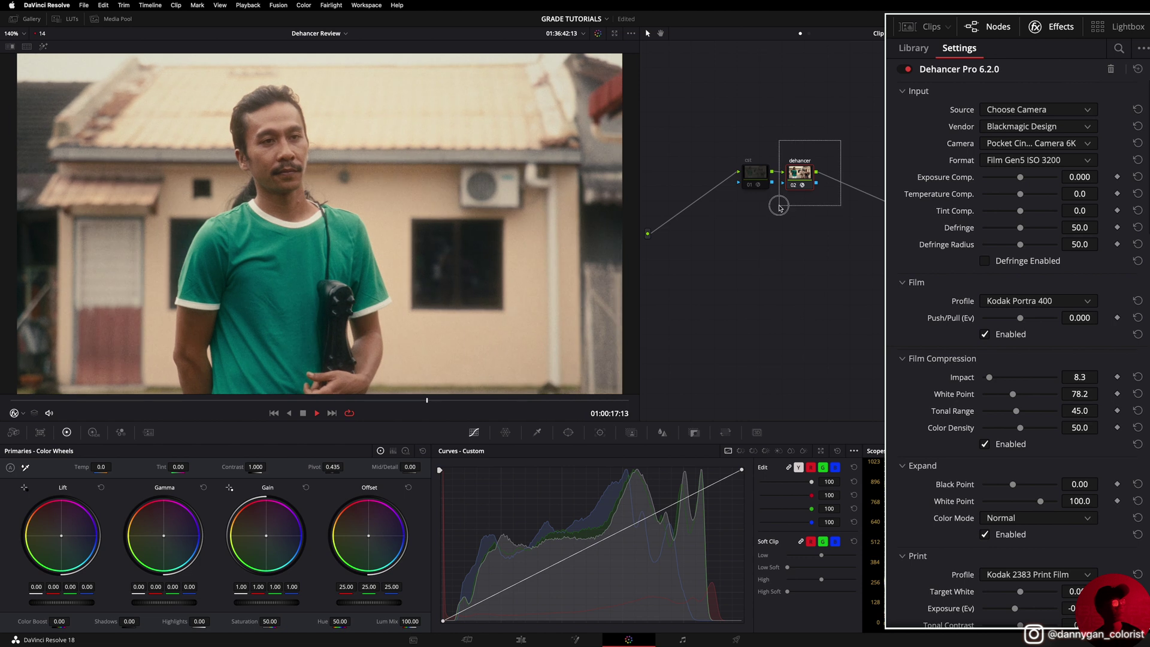
Step: Marquee-select the cst and dehancer nodes together in the node graph
mouse_move(776, 229)
left_mouse_down()
mouse_move(832, 111)
mouse_move(778, 249)
left_mouse_up()
left_click_drag(827, 114, 780, 247)
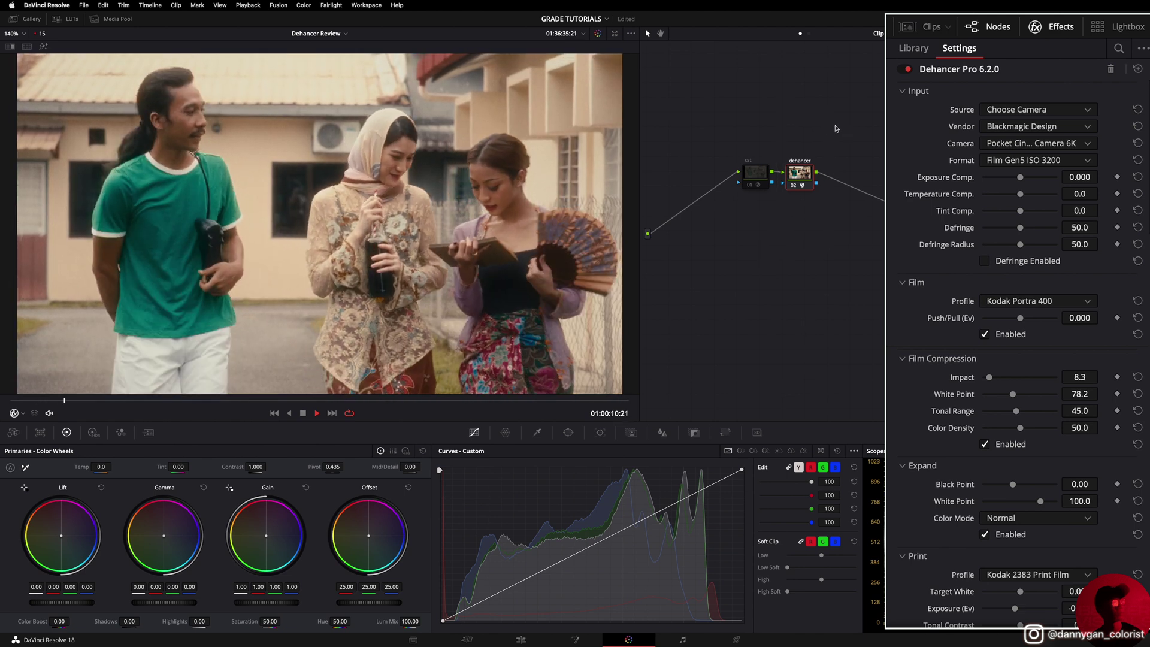
left_click_drag(832, 123, 777, 245)
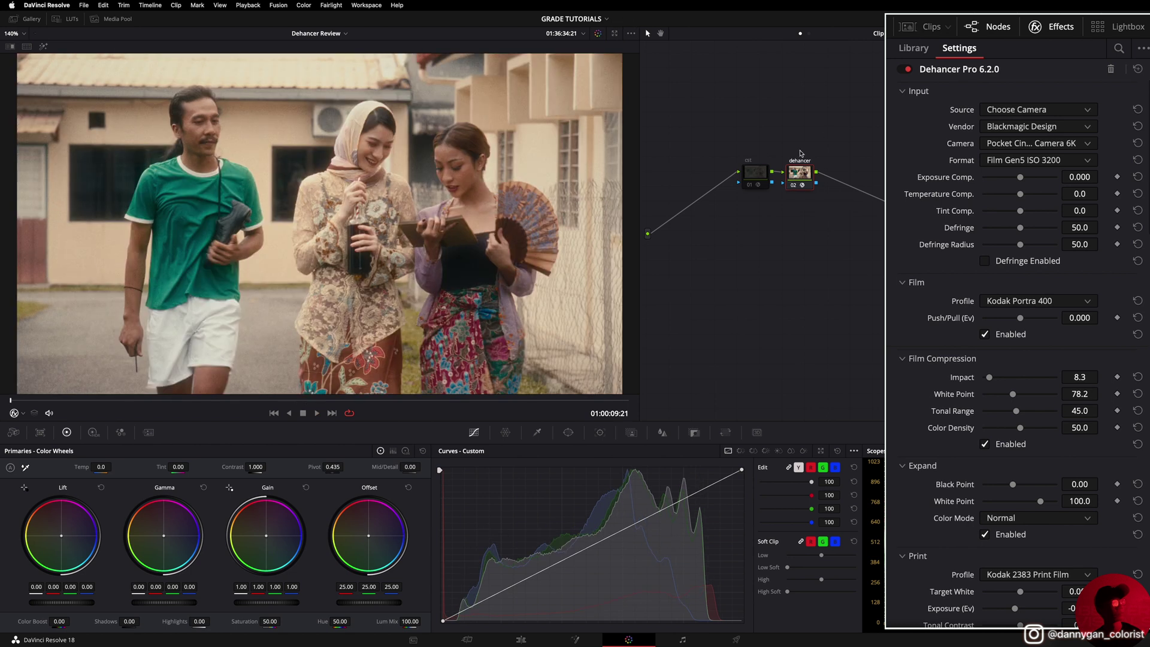
left_click_drag(731, 144, 778, 222)
Step: Switch to clip 06 from the clip strip, scrub to a later frame, then hide the strip
left_click(929, 27)
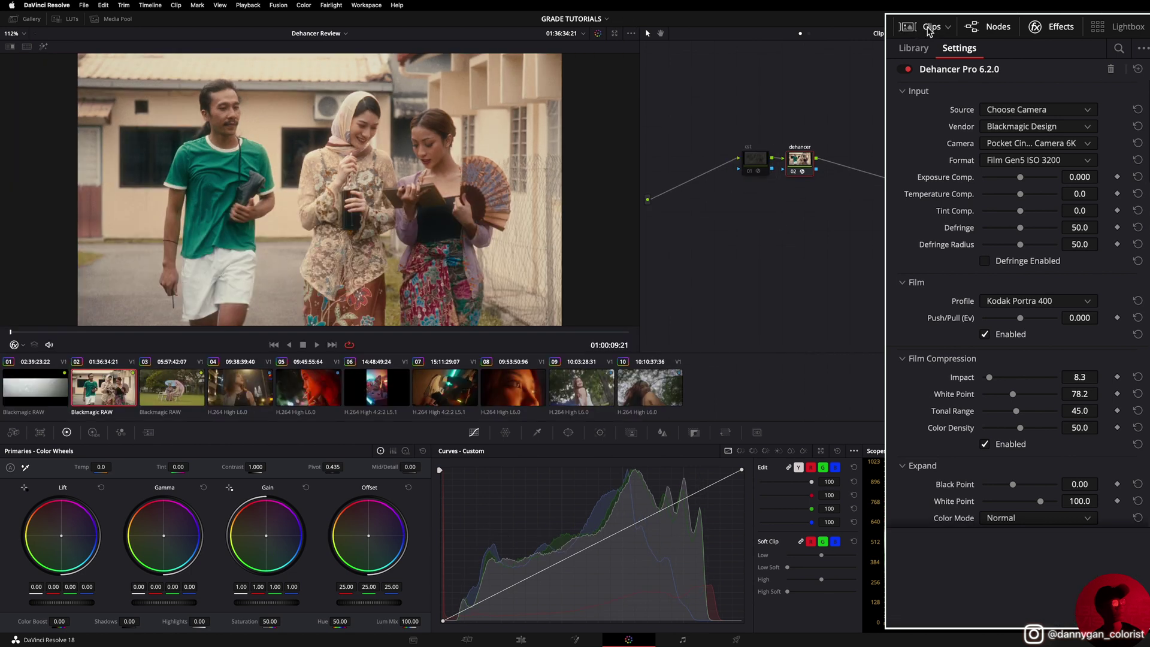
left_click(381, 392)
left_click_drag(275, 334, 470, 332)
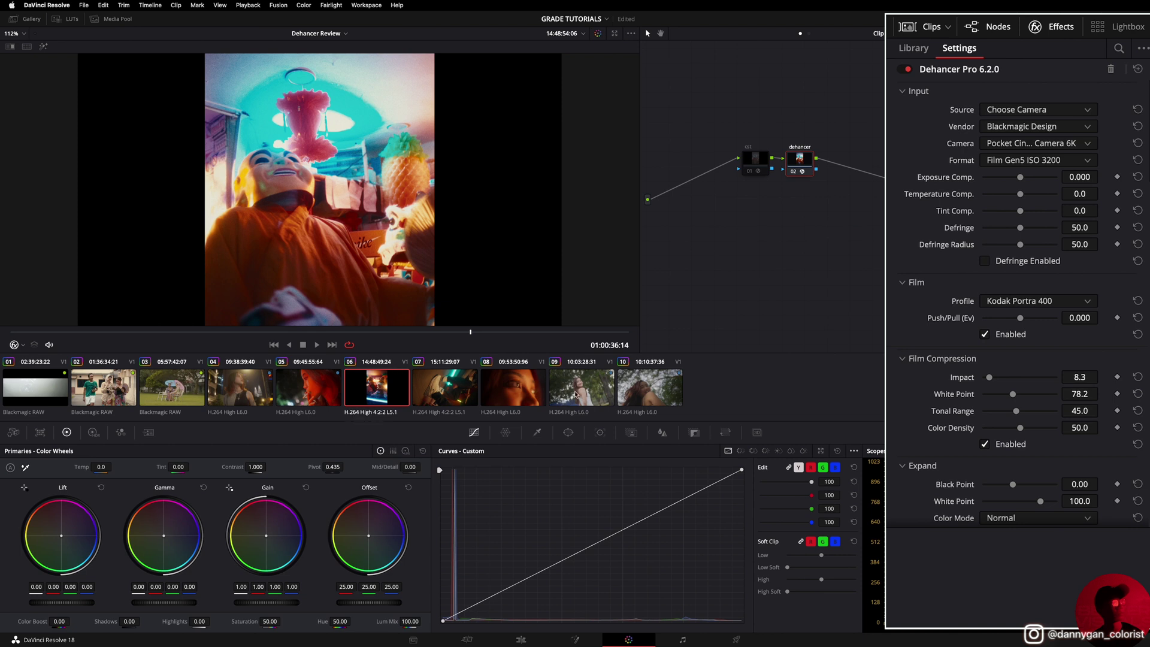
left_click(987, 30)
left_click(987, 30)
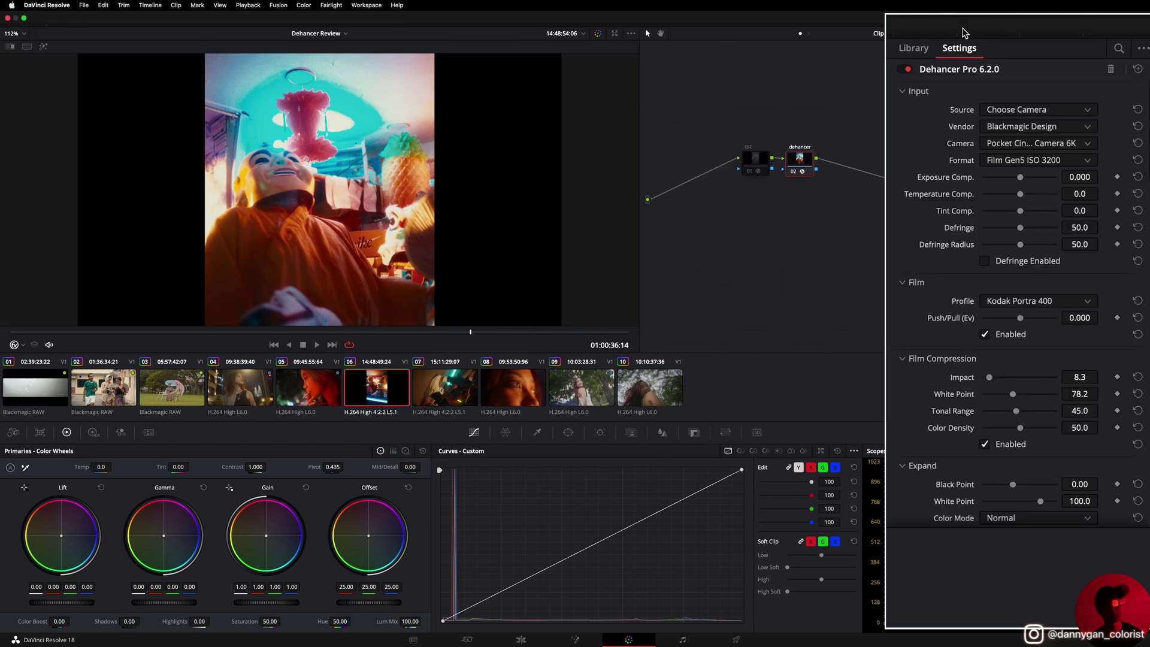
left_click(925, 26)
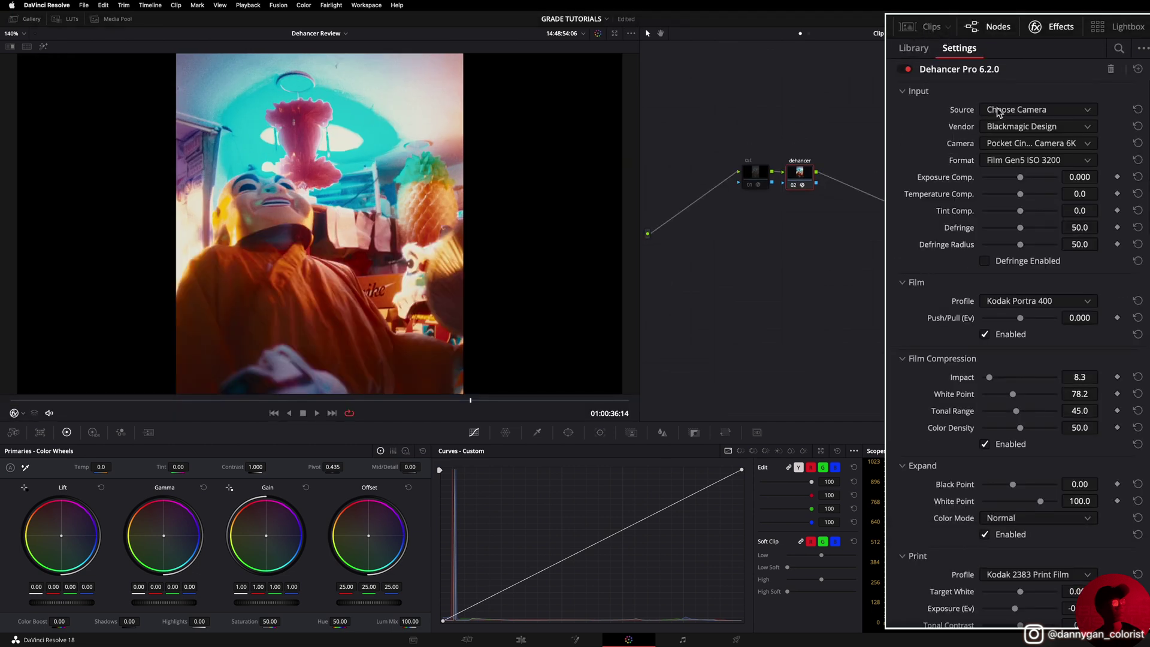
Step: Set Dehancer's camera input to Sony Alpha 7 IV, S-Log3 S-Gamut3.Cine ISO 800
left_click(1015, 114)
left_click(1023, 117)
left_click(1017, 128)
scroll(1018, 269, "down", 2)
left_click(1014, 278)
left_click(1023, 142)
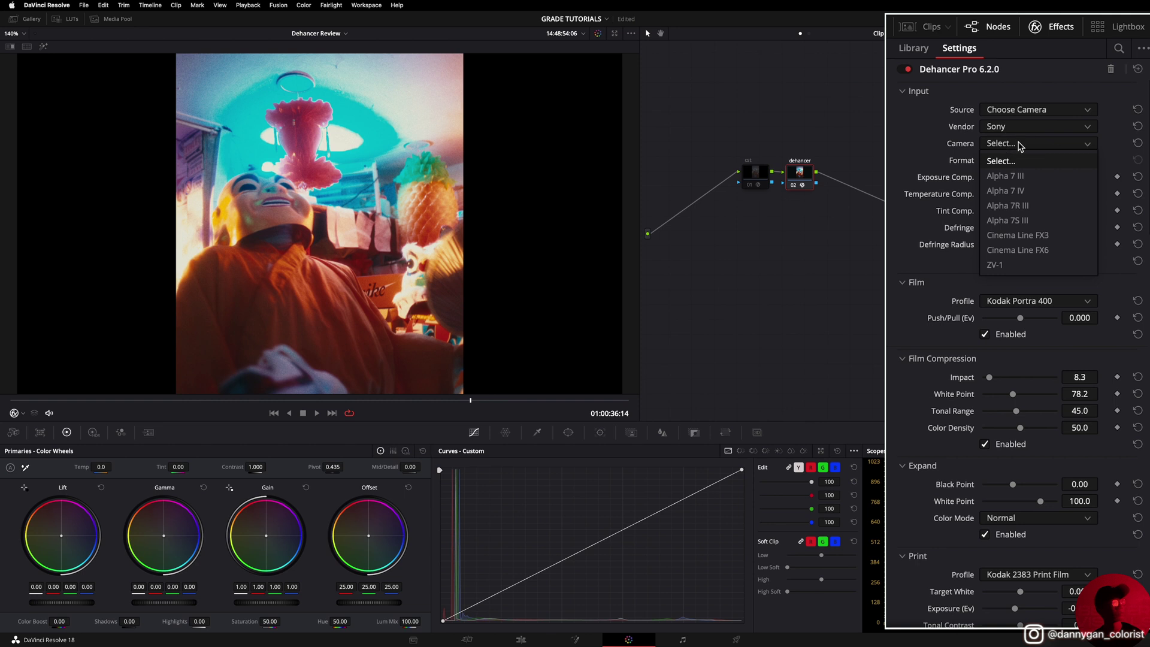
left_click(1023, 192)
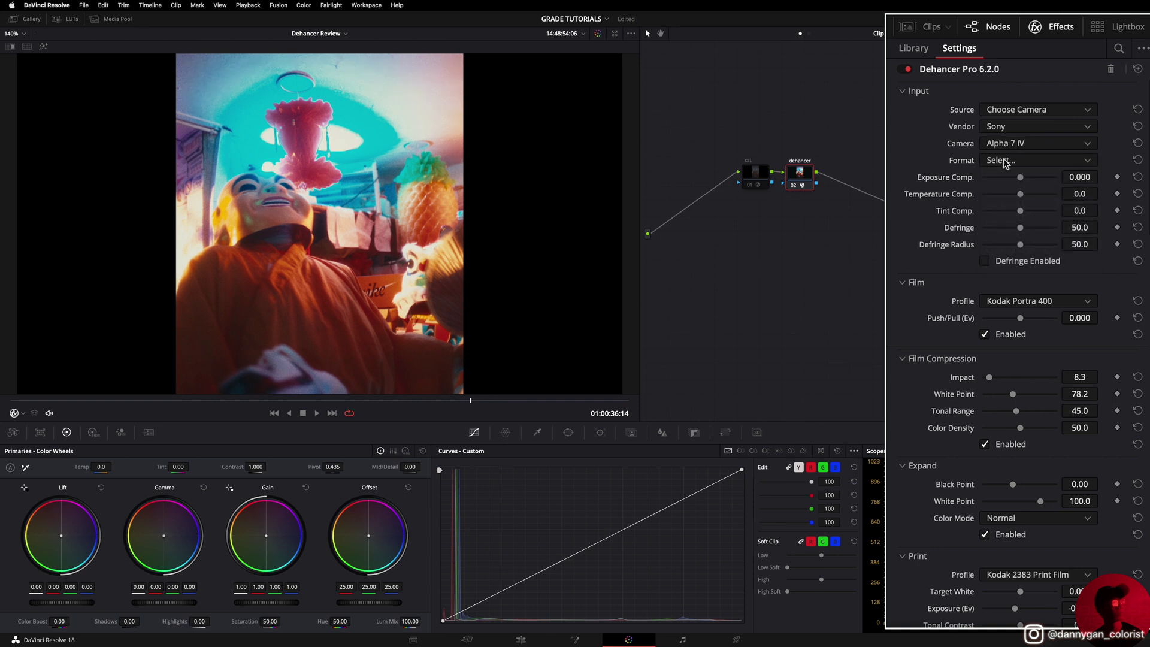
left_click(1005, 162)
left_click(1010, 193)
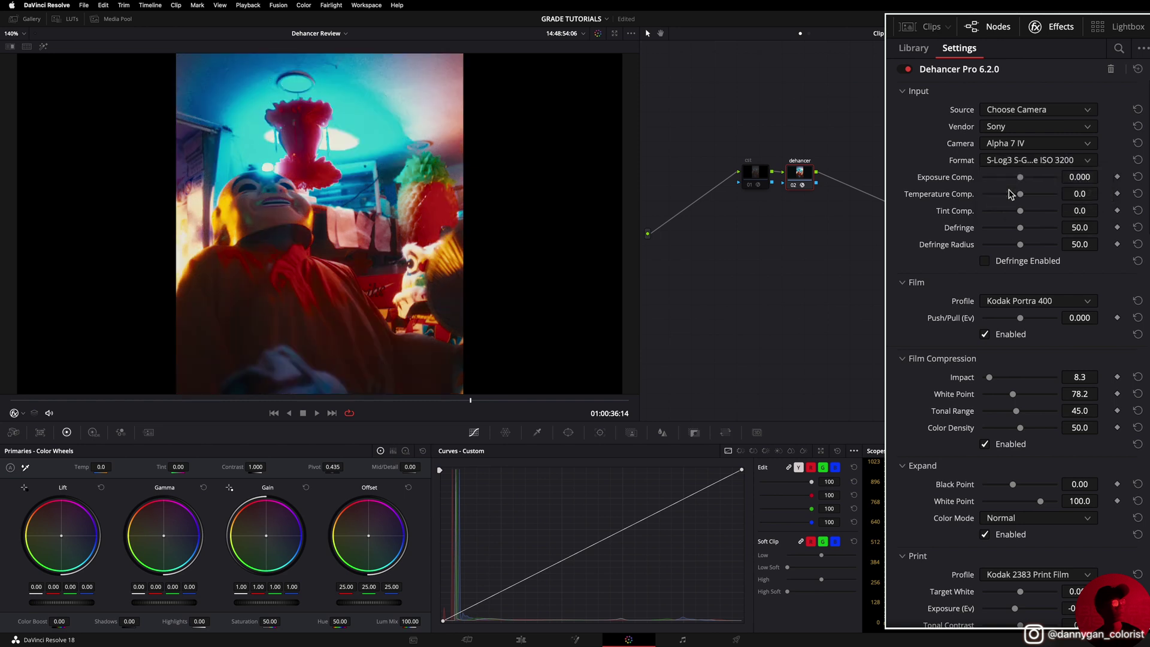
left_click(1020, 163)
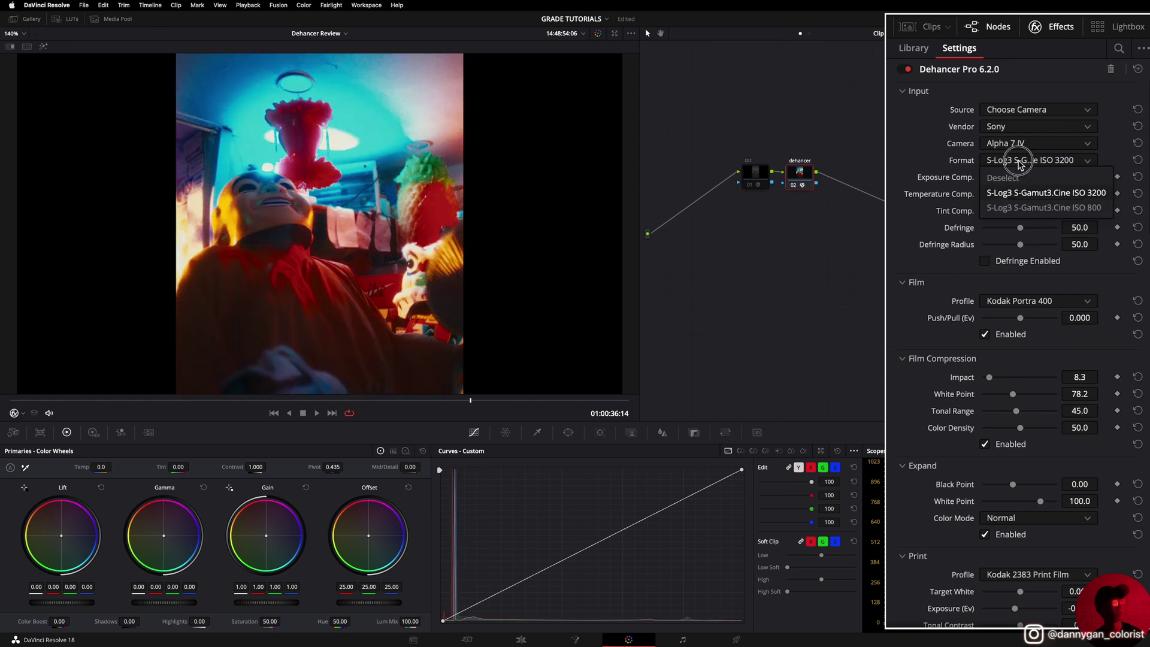
left_click(1022, 206)
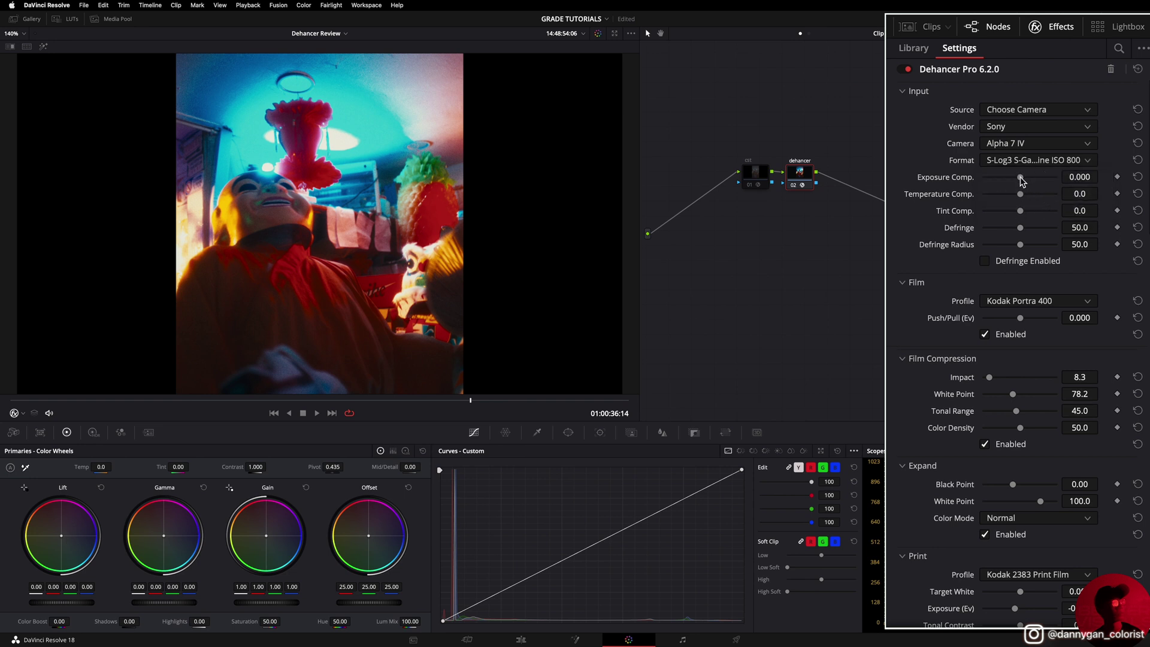
Step: Raise Exposure Comp. to 0.744 and review the clip in playback
left_click_drag(1022, 181, 1029, 183)
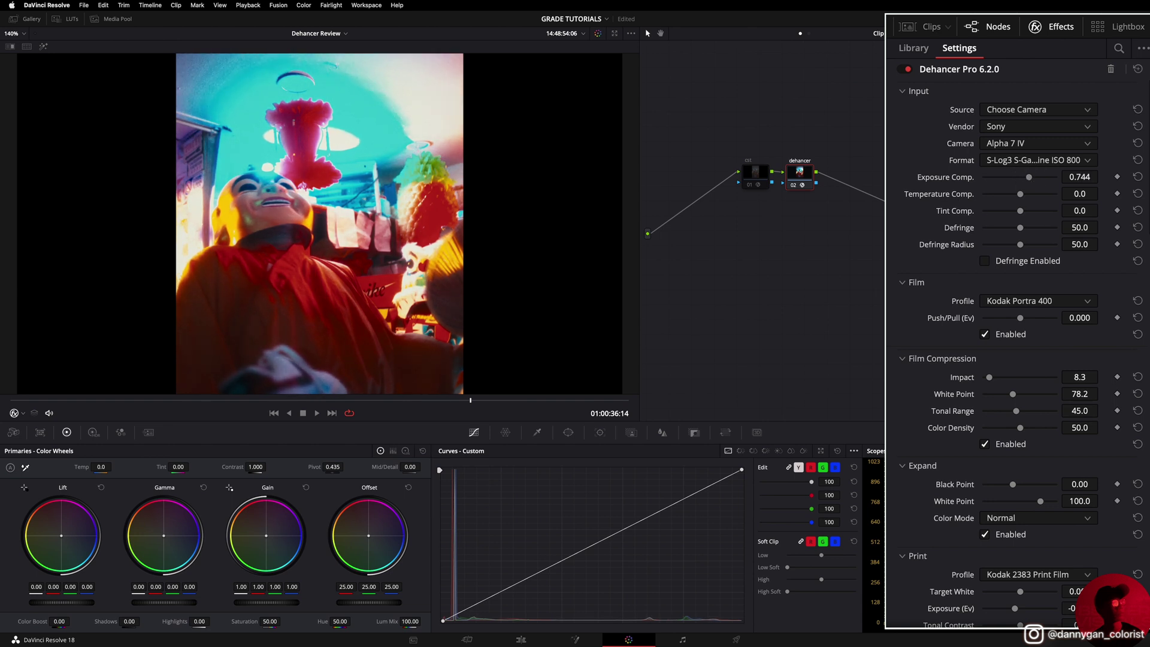
left_click(1043, 26)
left_click(1043, 27)
left_click_drag(475, 406, 113, 400)
key("space")
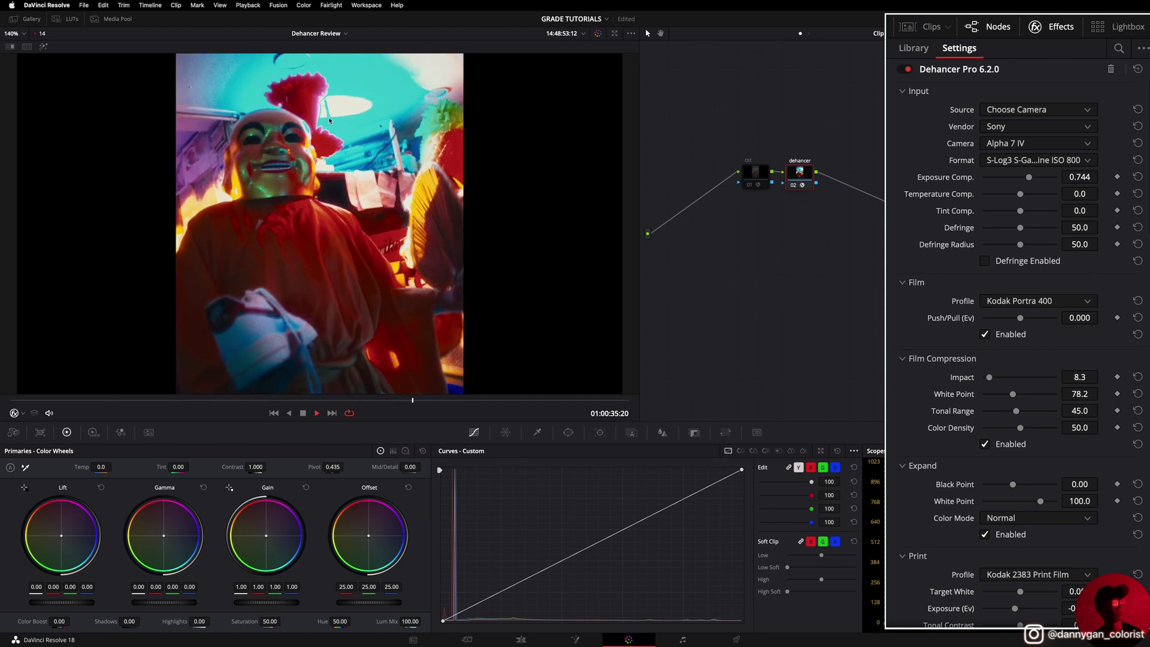
key("space")
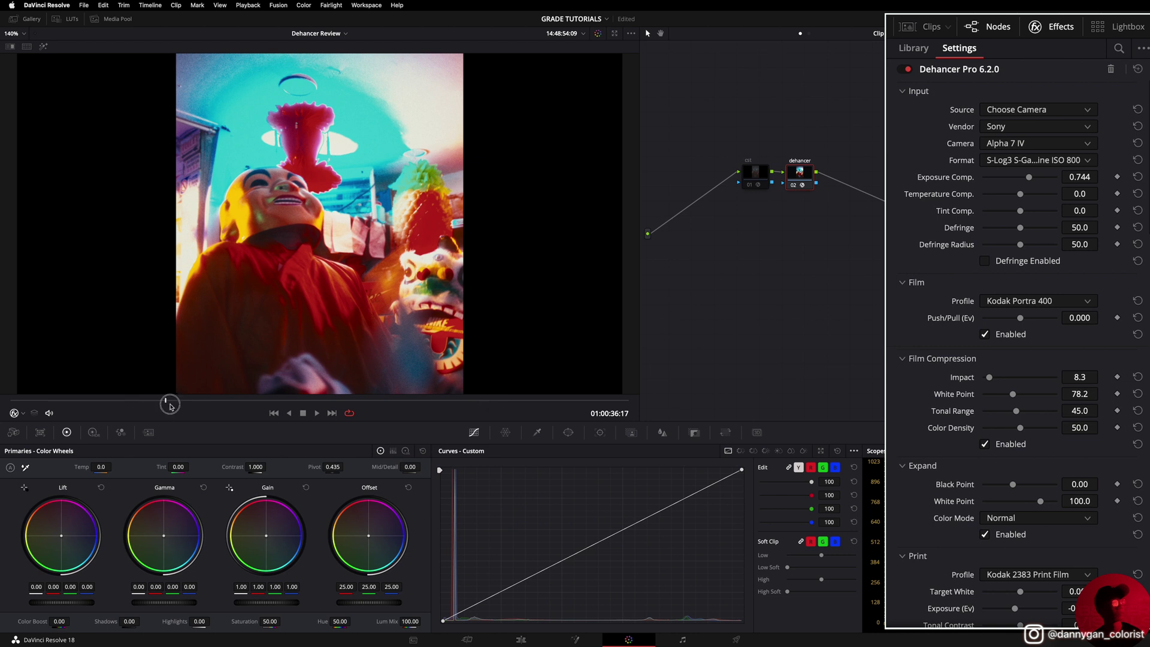
left_click_drag(169, 403, 450, 399)
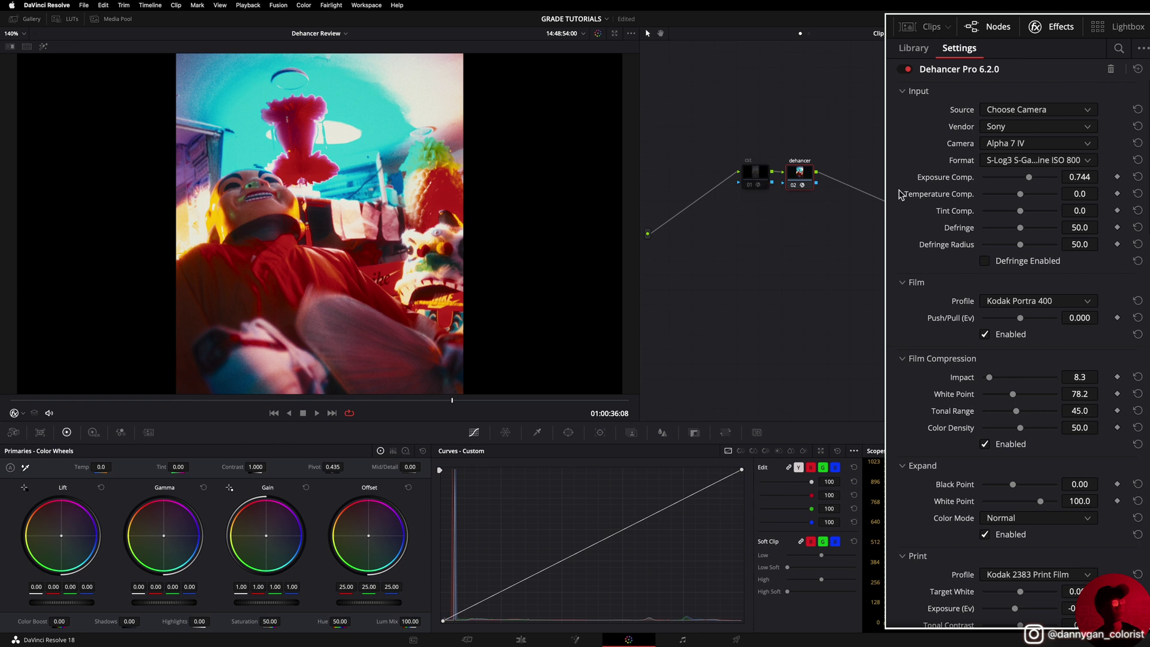
Step: Clear Dehancer's camera vendor and set its input source to Rec.709
left_click(1027, 127)
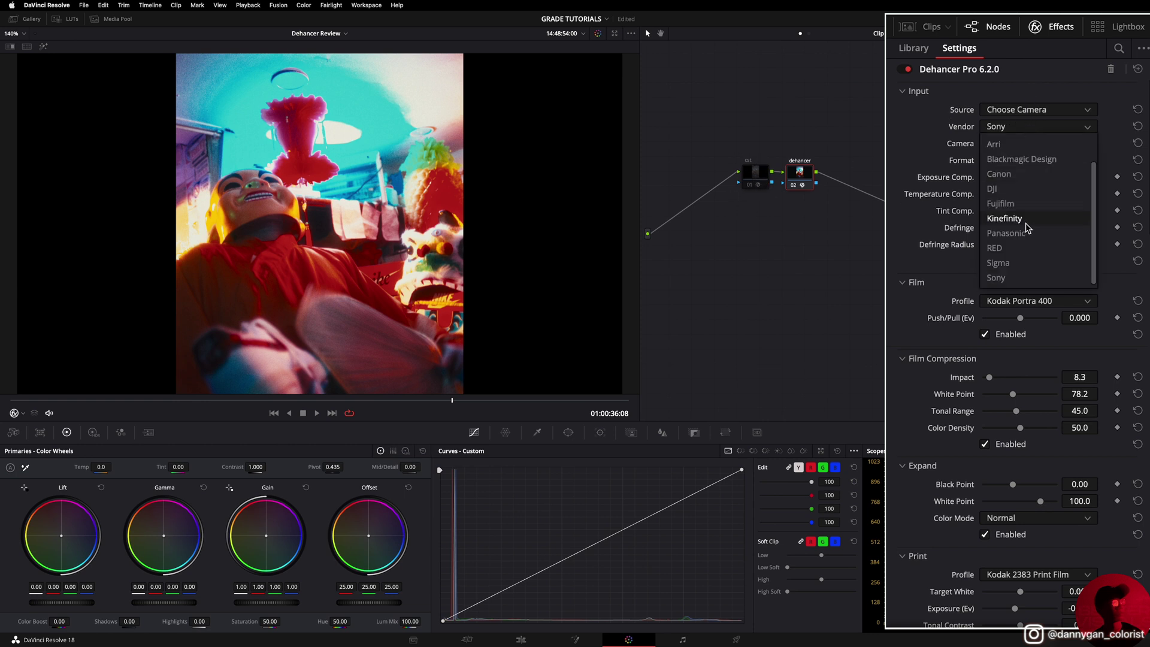
scroll(1028, 227, "up", 3)
left_click(1034, 144)
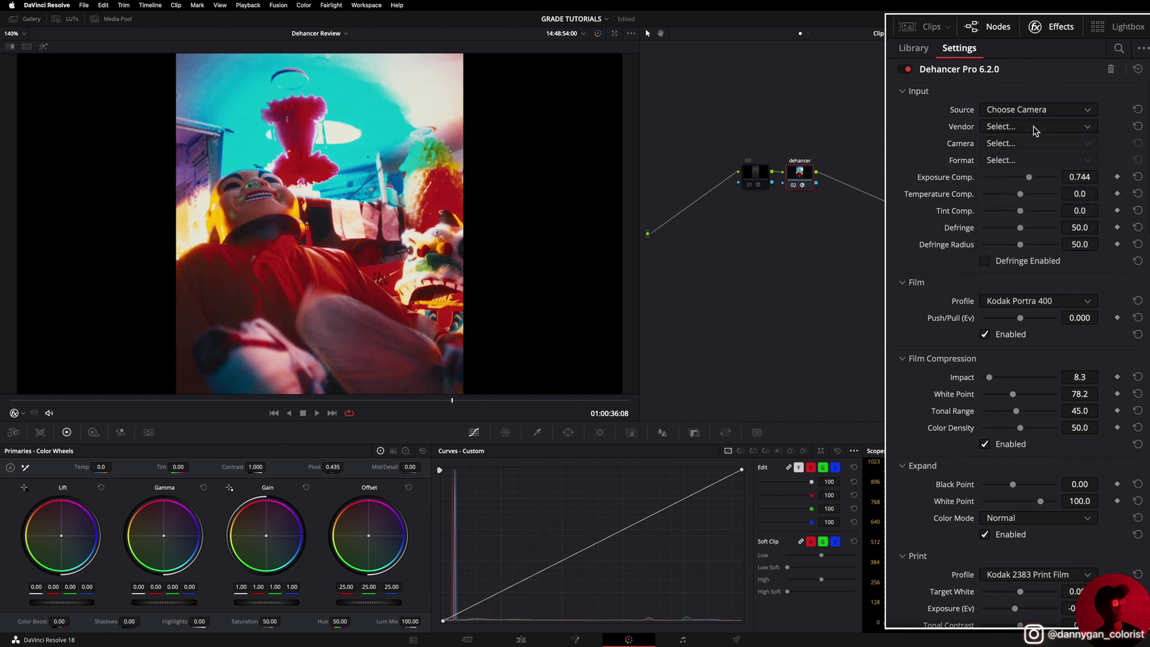
left_click(1031, 112)
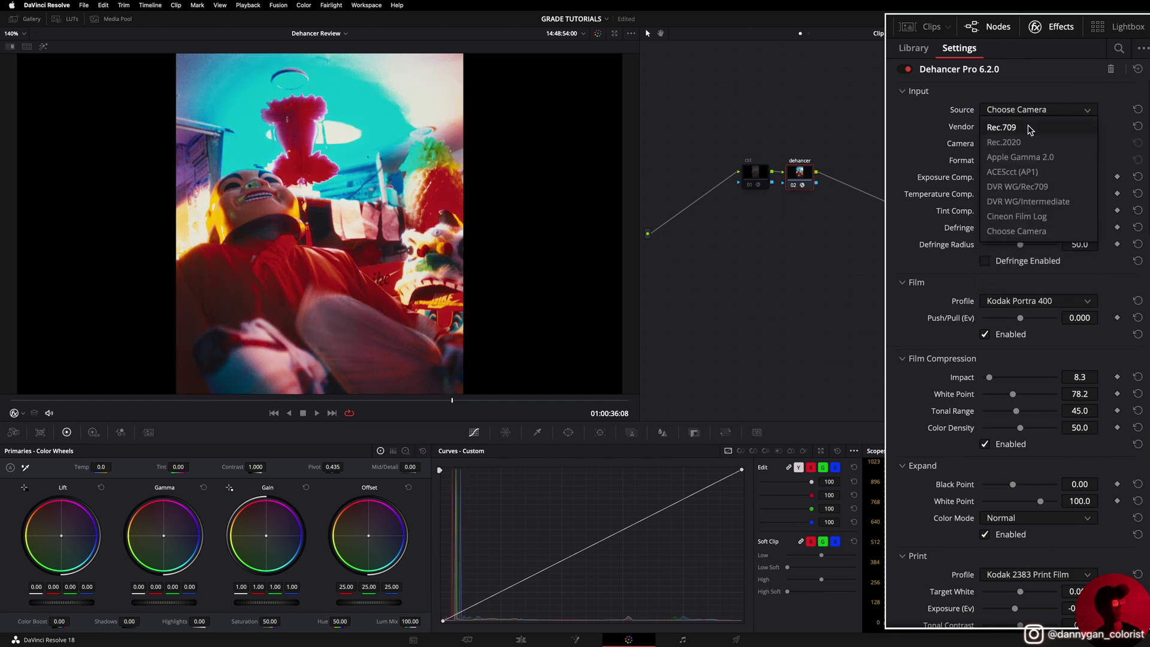
left_click(1029, 128)
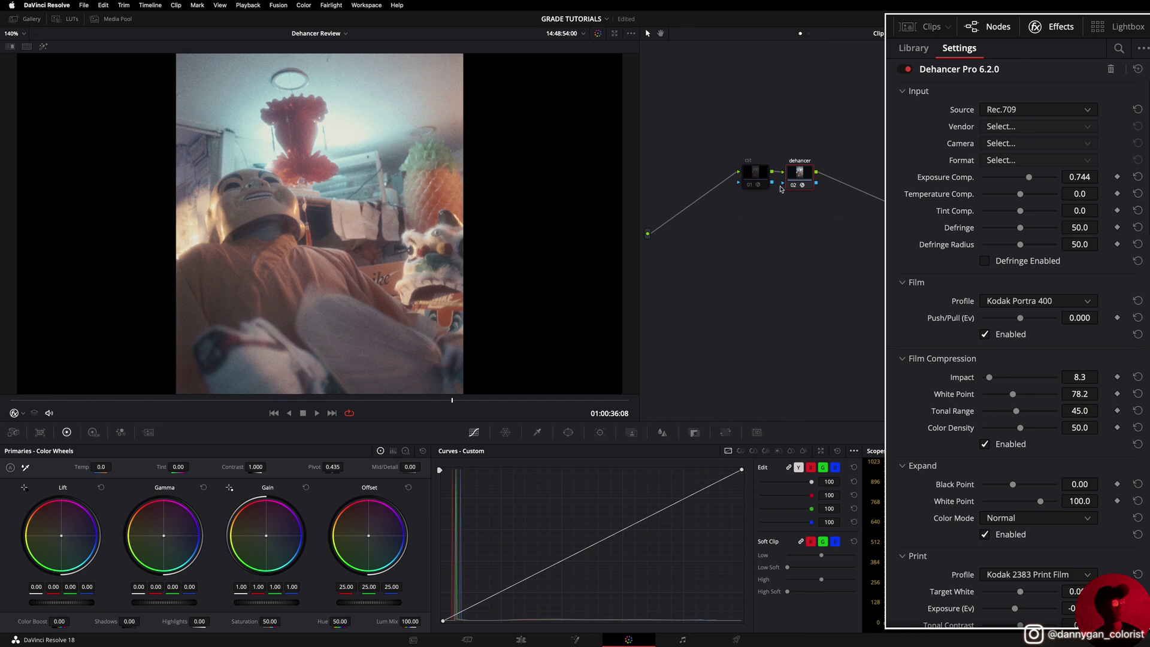
Step: Set the cst node's input to Sony S-Gamut3.Cine colour space with Sony S-Log3 gamma
left_click(753, 187)
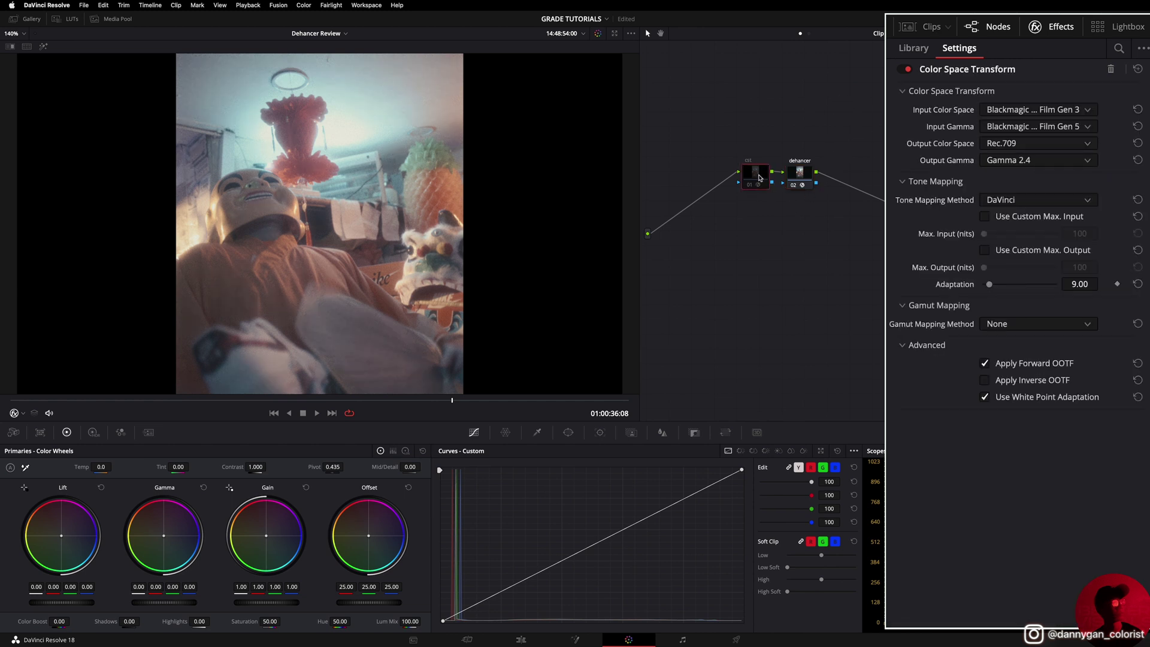
left_click(1026, 112)
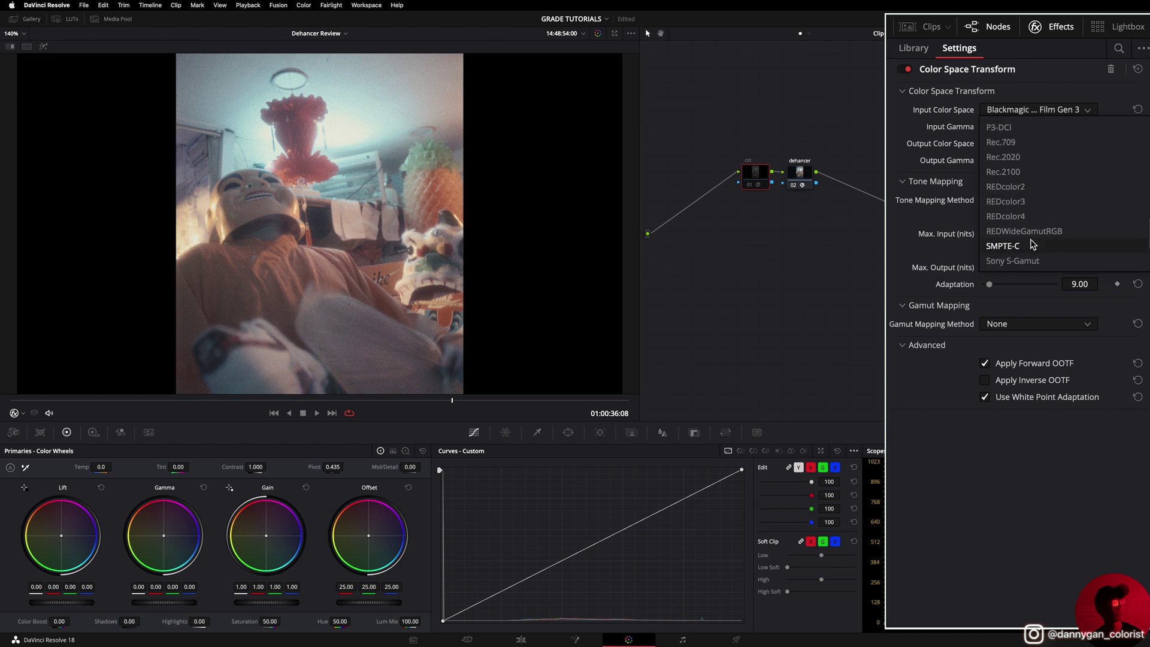
scroll(1031, 246, "down", 2)
left_click(1031, 264)
left_click(1061, 129)
scroll(1045, 240, "down", 10)
left_click(1028, 259)
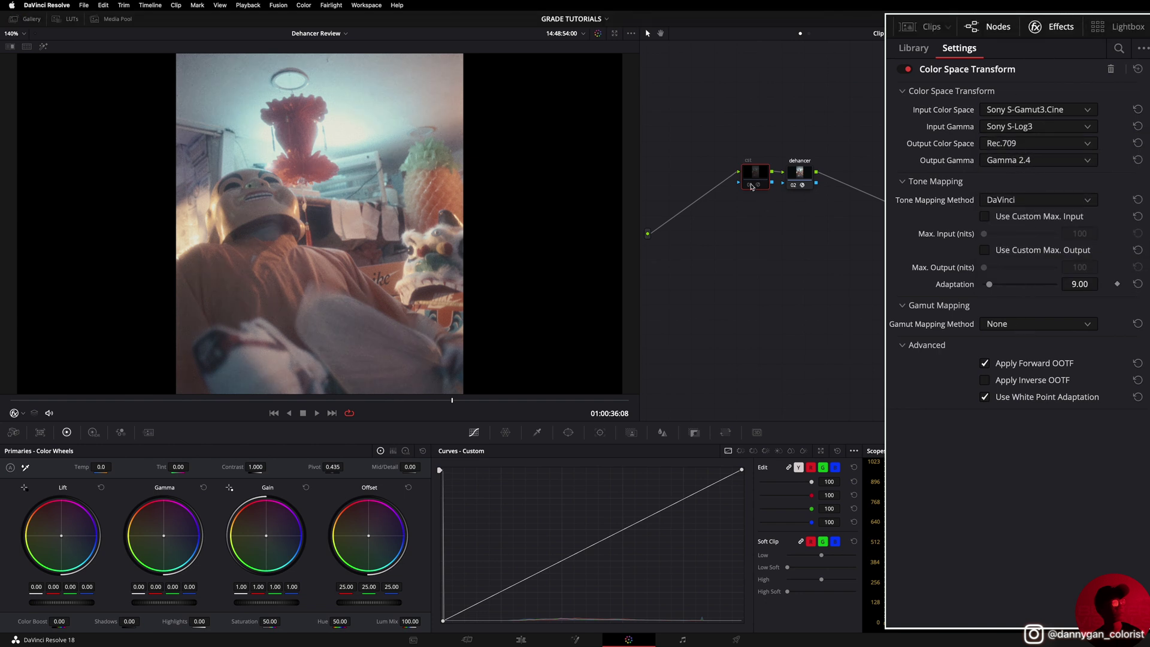
Step: Reset the dehancer node's Exposure Comp. to 0.000, review playback, then switch to clip 02
left_click(799, 173)
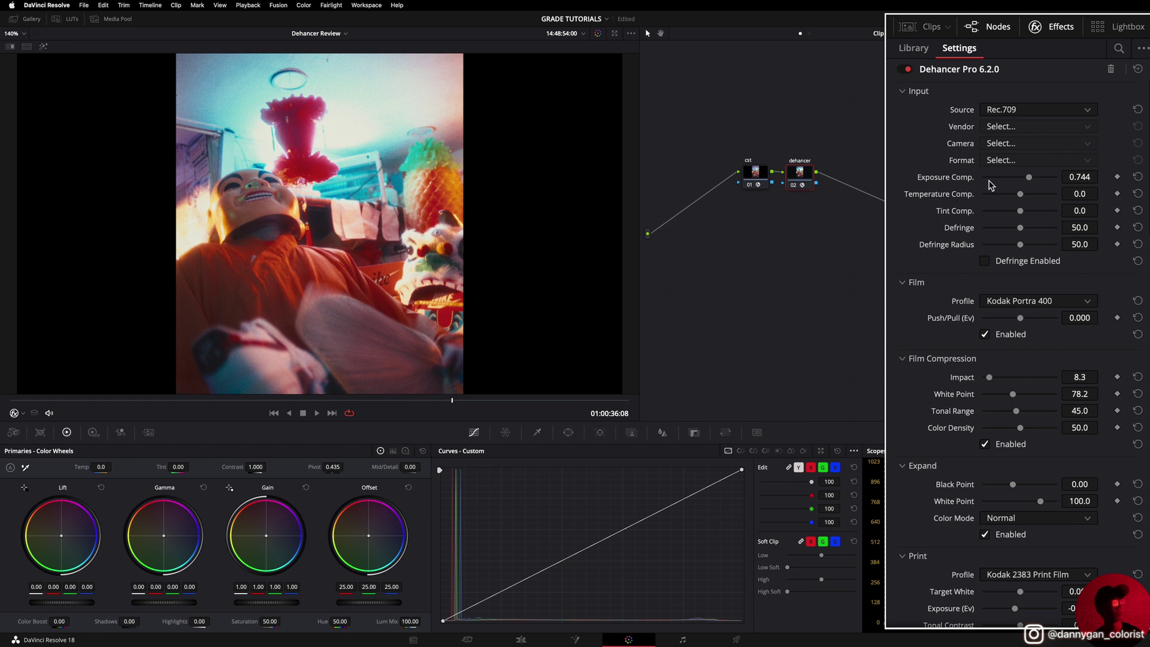
double_click(958, 180)
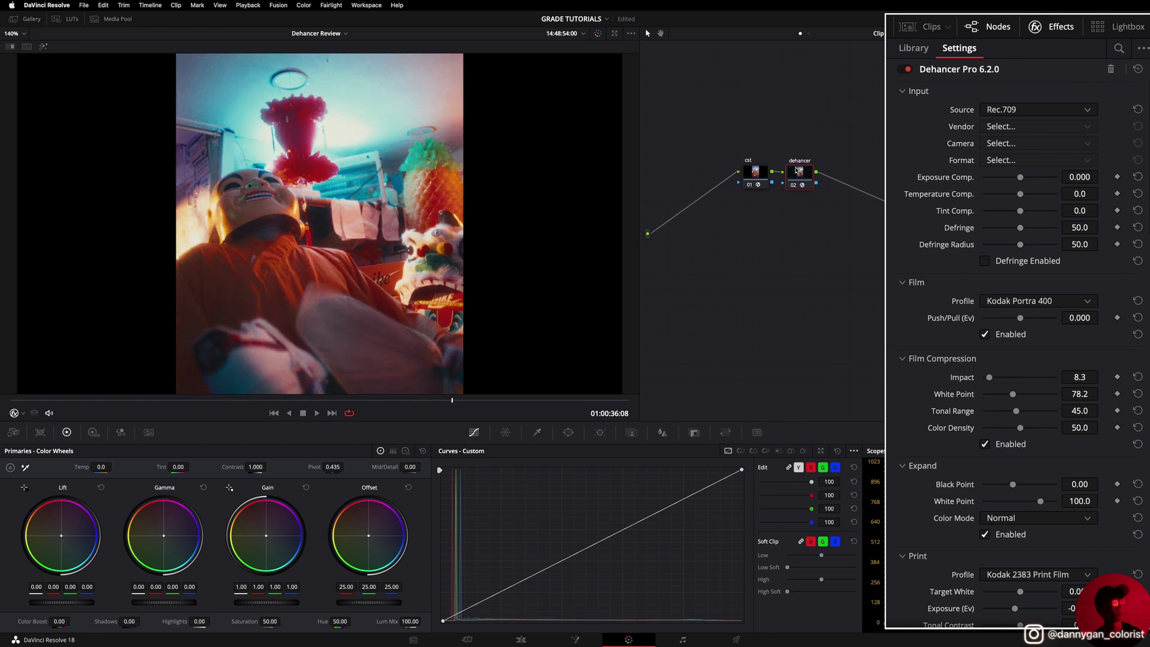
key("space")
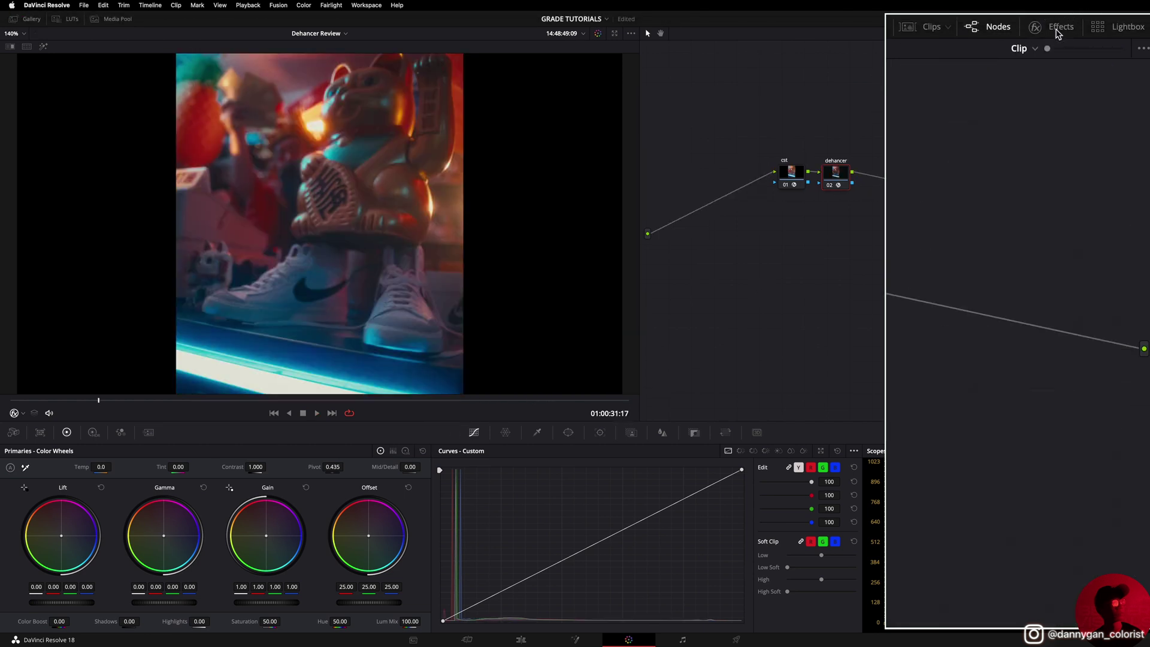
left_click(1056, 30)
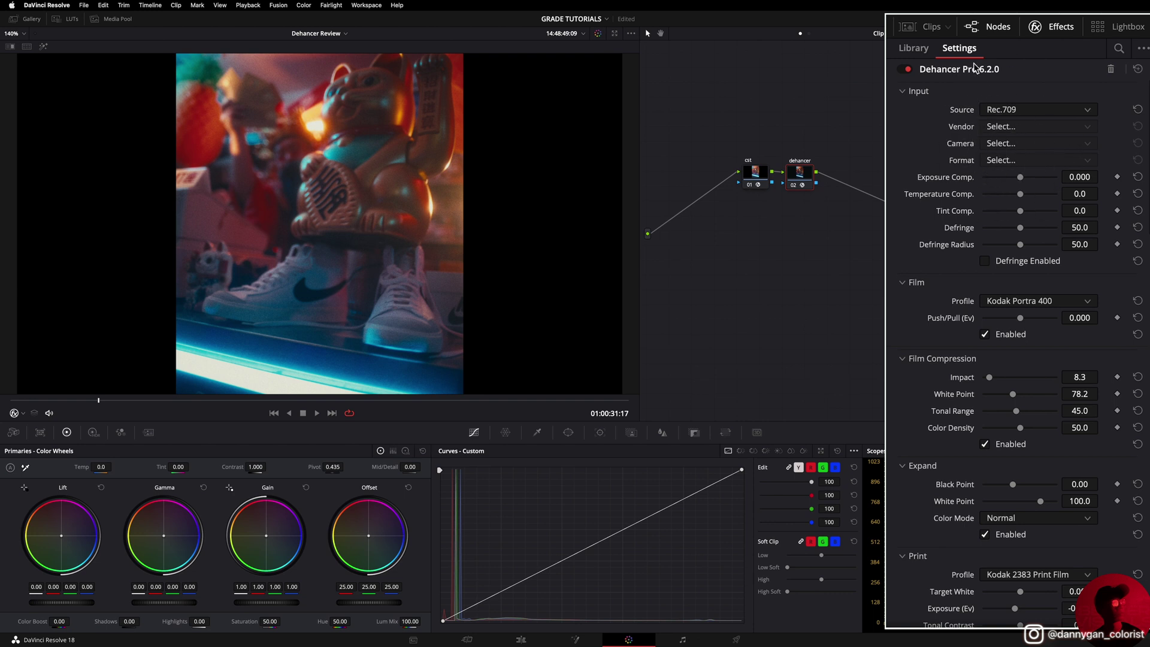
left_click(930, 27)
left_click(128, 374)
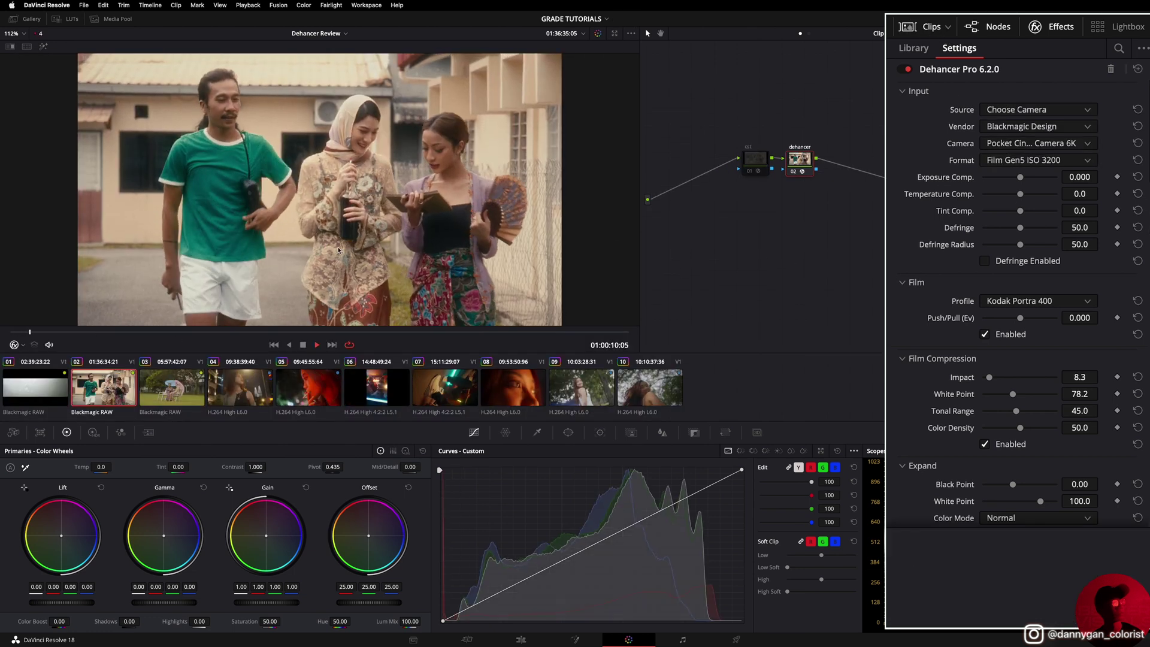
Step: Apply the CST and Dehancer Pro grade to clips 04 through 10, replacing their previous grades
left_click(393, 395)
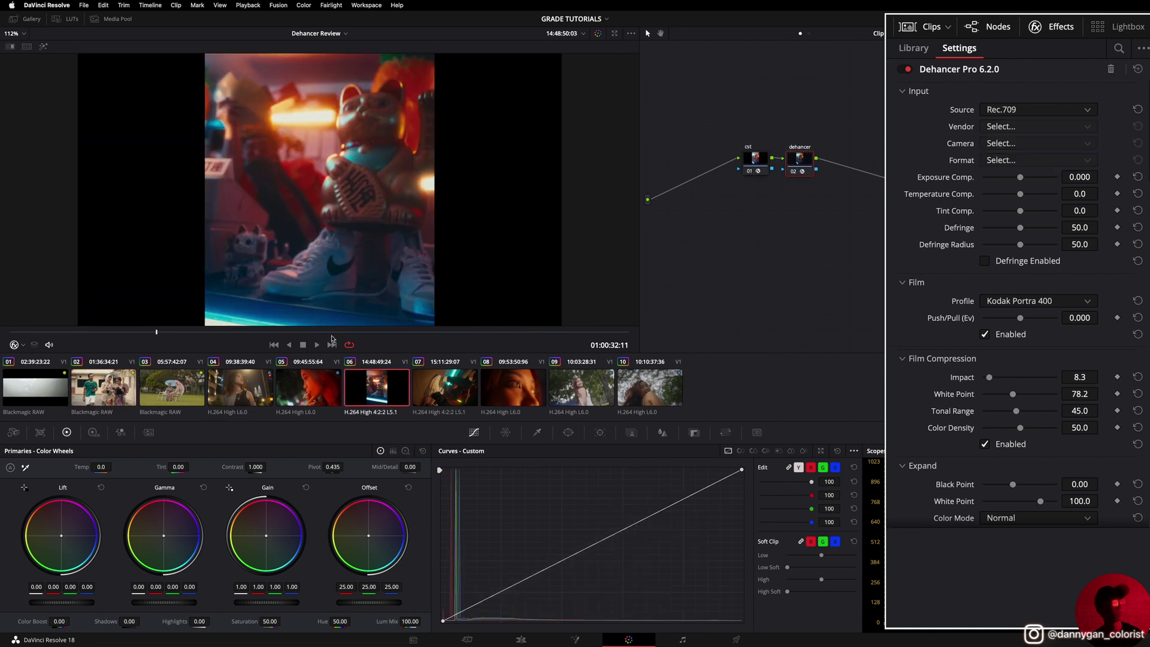
left_click(239, 387)
left_click(649, 393, "shift")
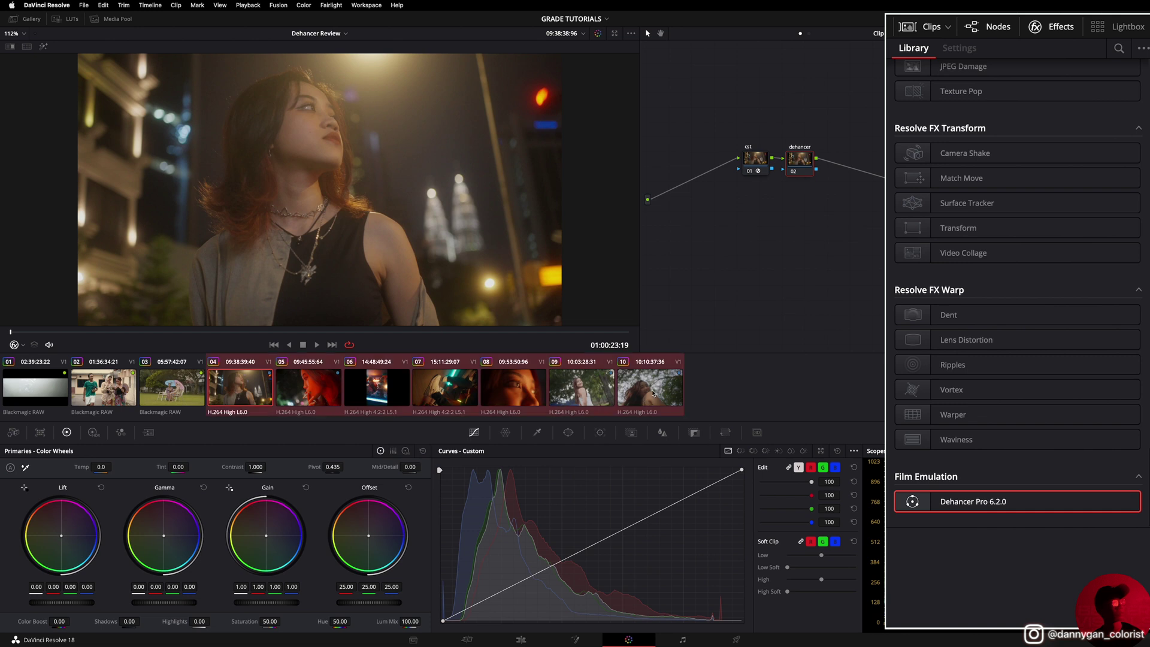
left_click_drag(371, 390, 371, 389)
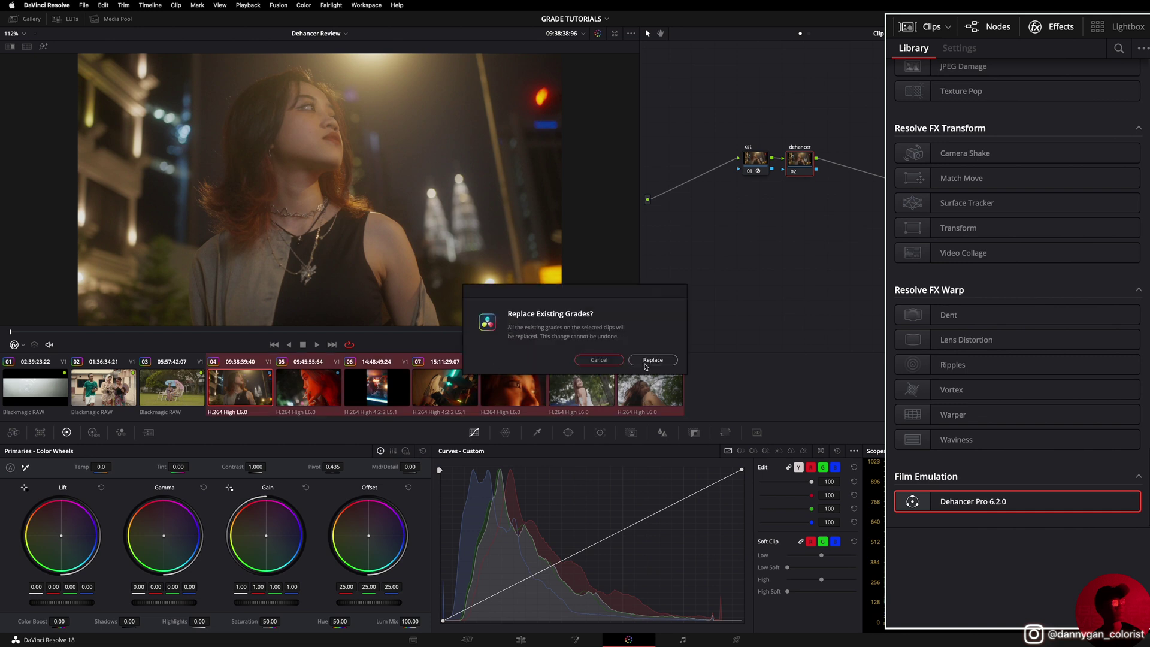
Step: Play back the new grade, trial-raise Exposure Comp., then reset it to 0.000
key("space")
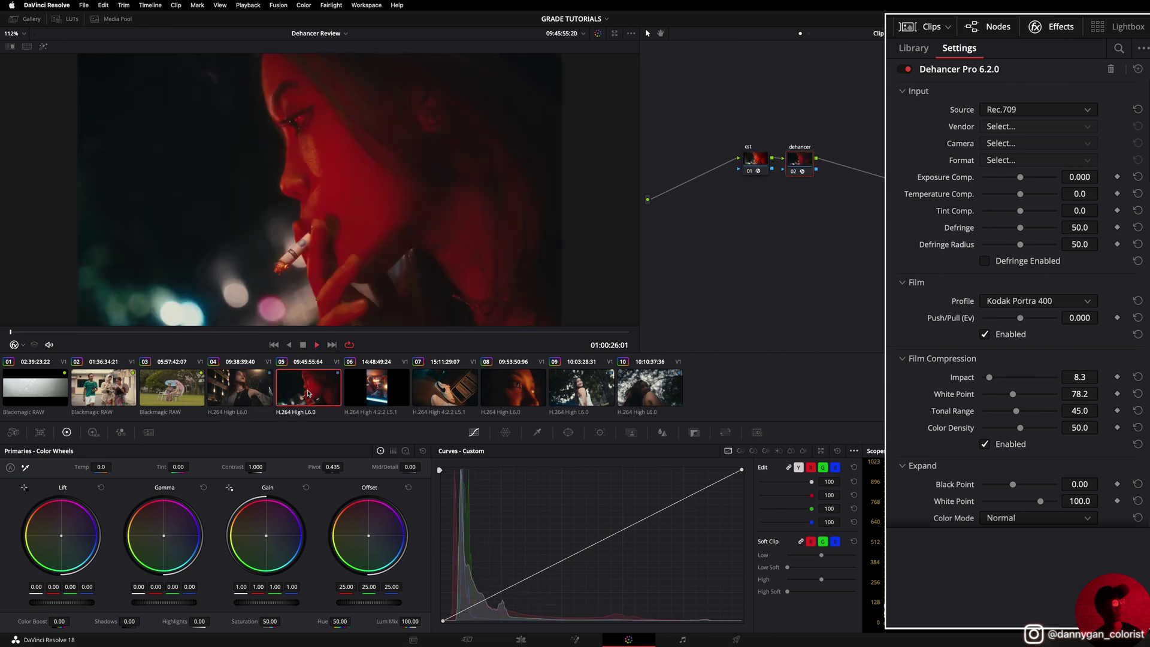
key("space")
left_click_drag(1020, 177, 1042, 182)
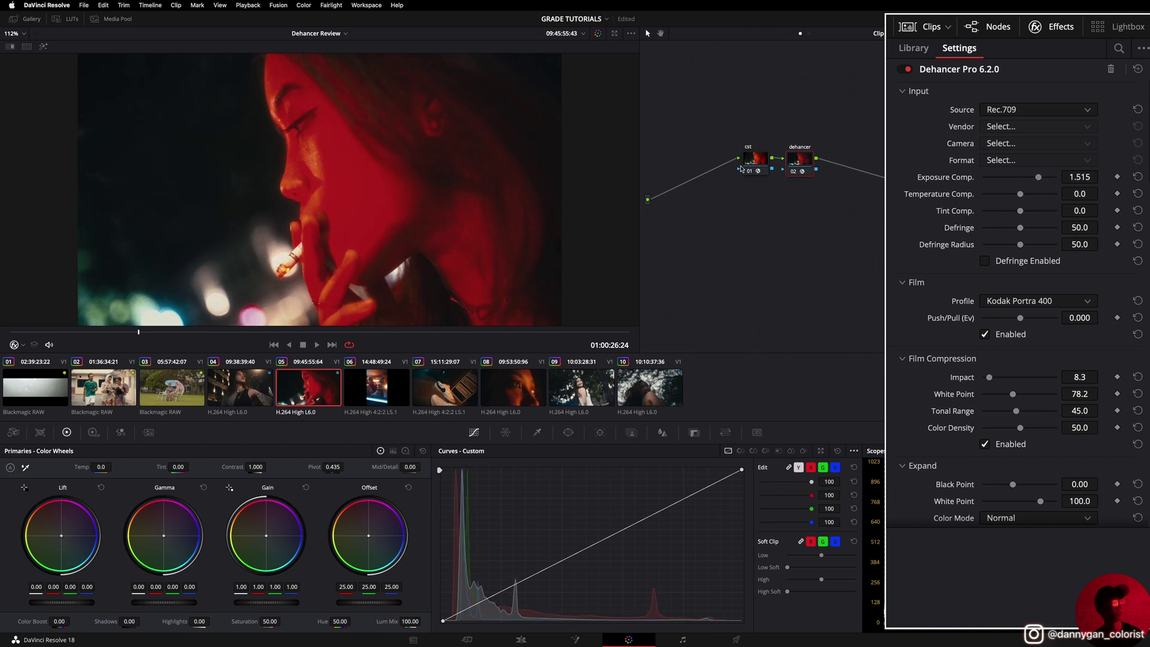
double_click(961, 183)
Step: Check the CST and Dehancer node settings, then return to clip 06
left_click(756, 163)
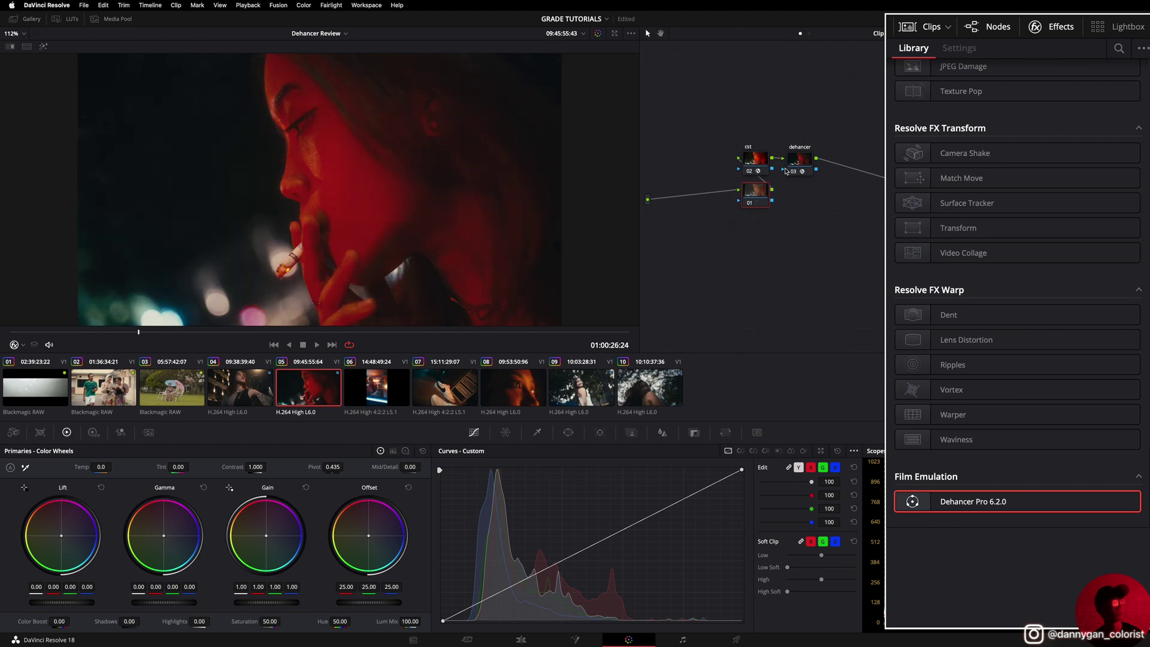
left_click(802, 160)
left_click(446, 333)
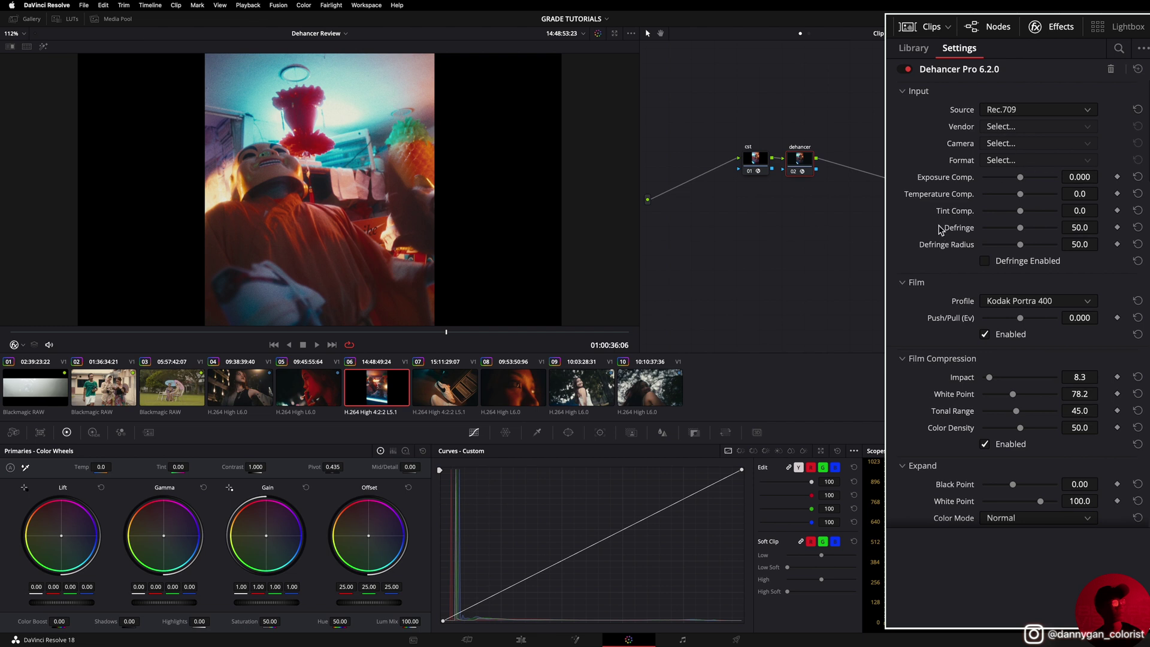
Step: Disable the Film module in the Dehancer Pro settings
scroll(948, 234, "down", 5)
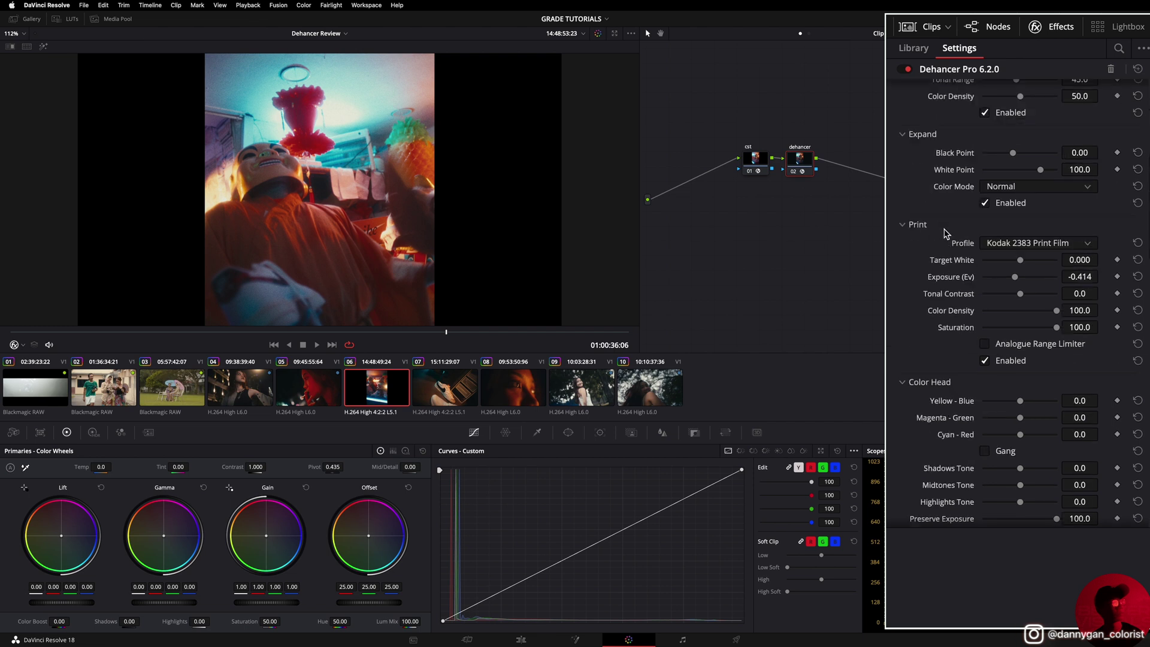
scroll(946, 270, "up", 5)
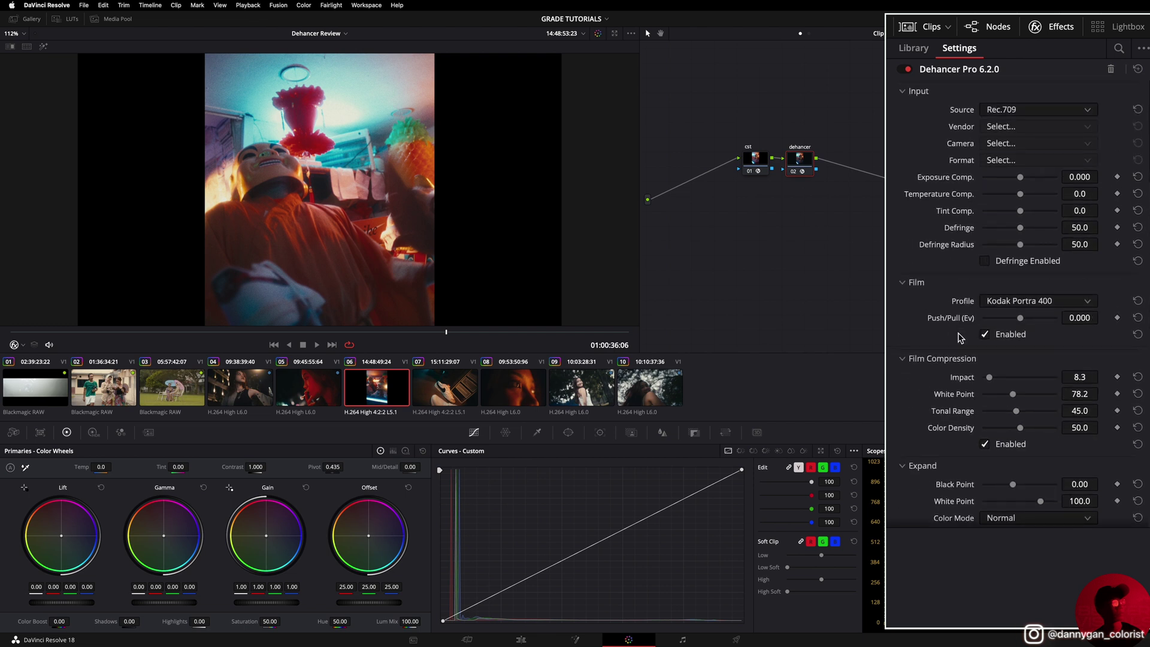
left_click(985, 334)
Step: Scroll through the remaining Dehancer Pro modules, leaving Print, Film Grain and Halation enabled
scroll(952, 269, "down", 10)
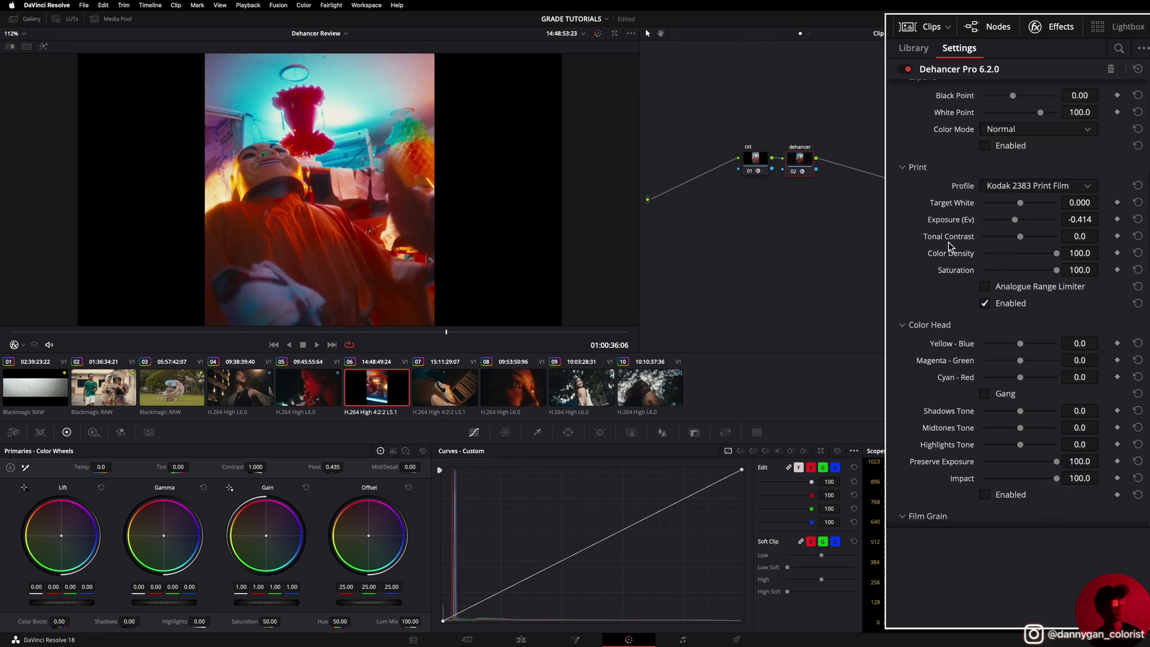
scroll(957, 323, "down", 3)
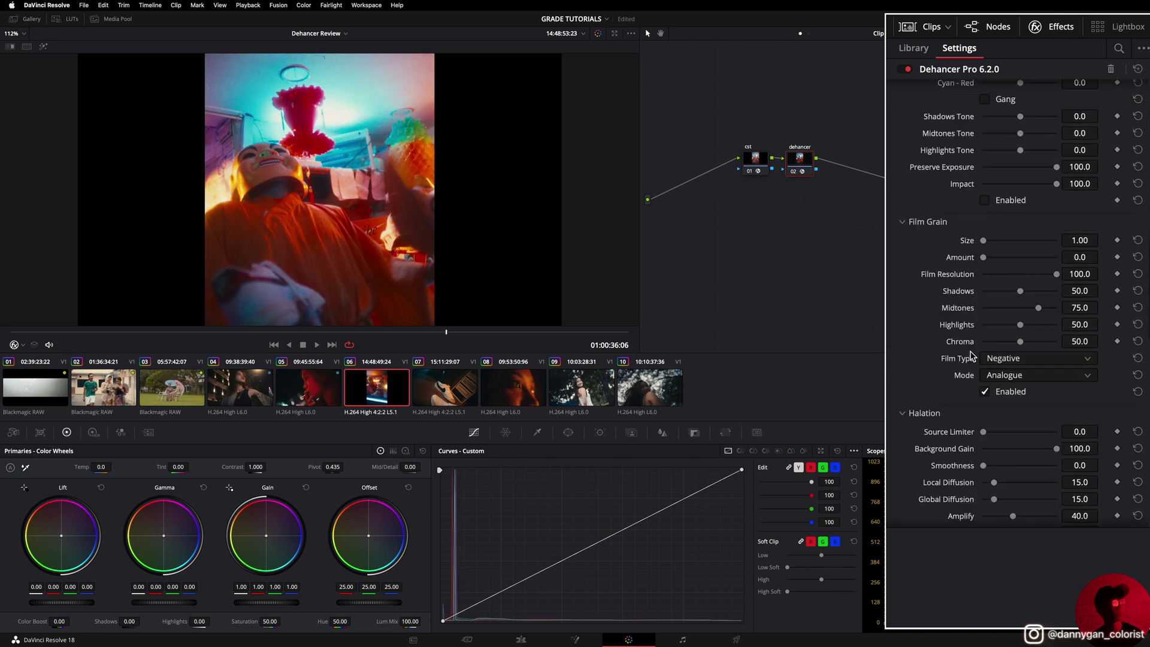
scroll(961, 351, "down", 1)
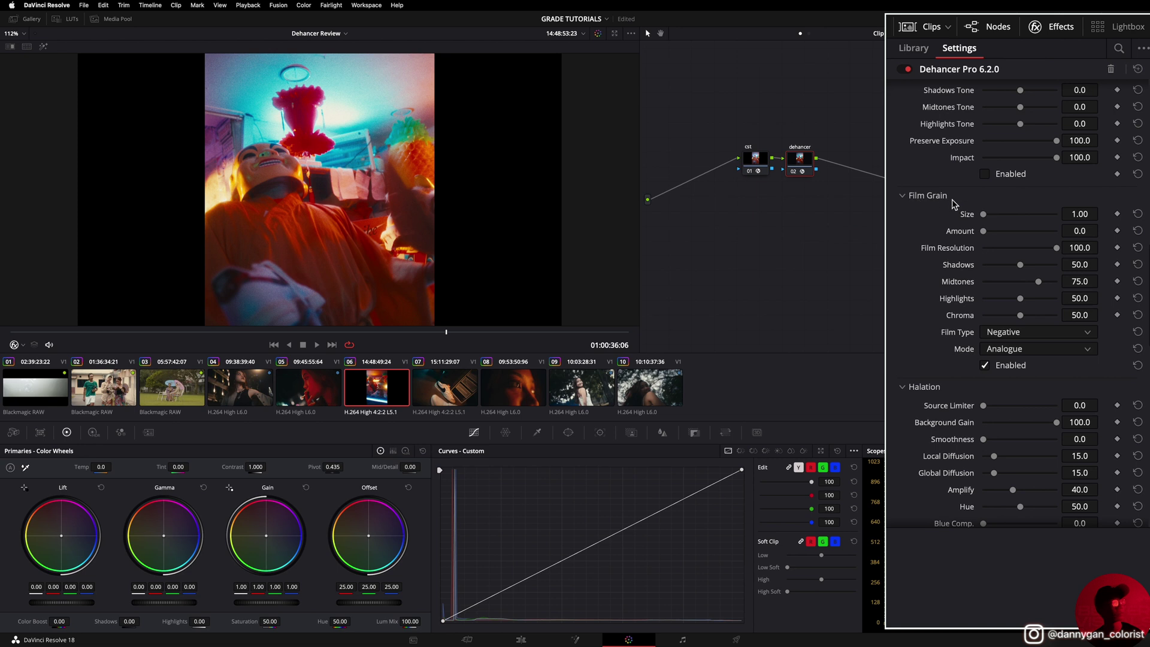
scroll(949, 320, "up", 14)
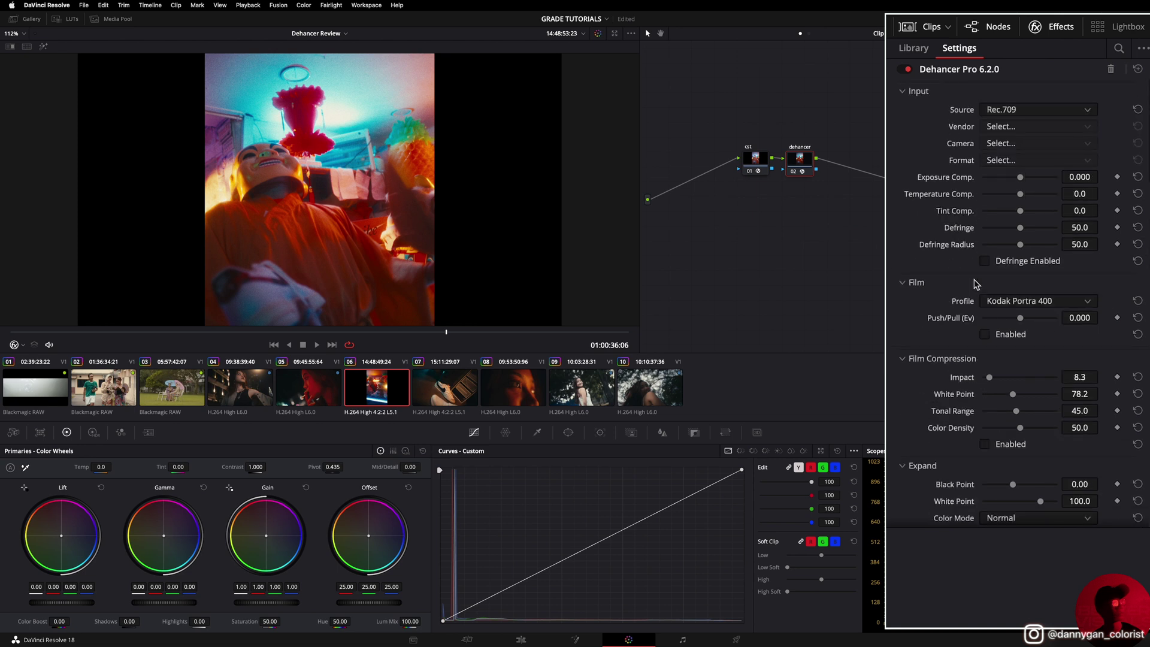
scroll(961, 294, "down", 5)
scroll(956, 324, "up", 3)
scroll(957, 323, "down", 15)
scroll(957, 324, "up", 15)
scroll(940, 240, "down", 5)
scroll(925, 251, "up", 3)
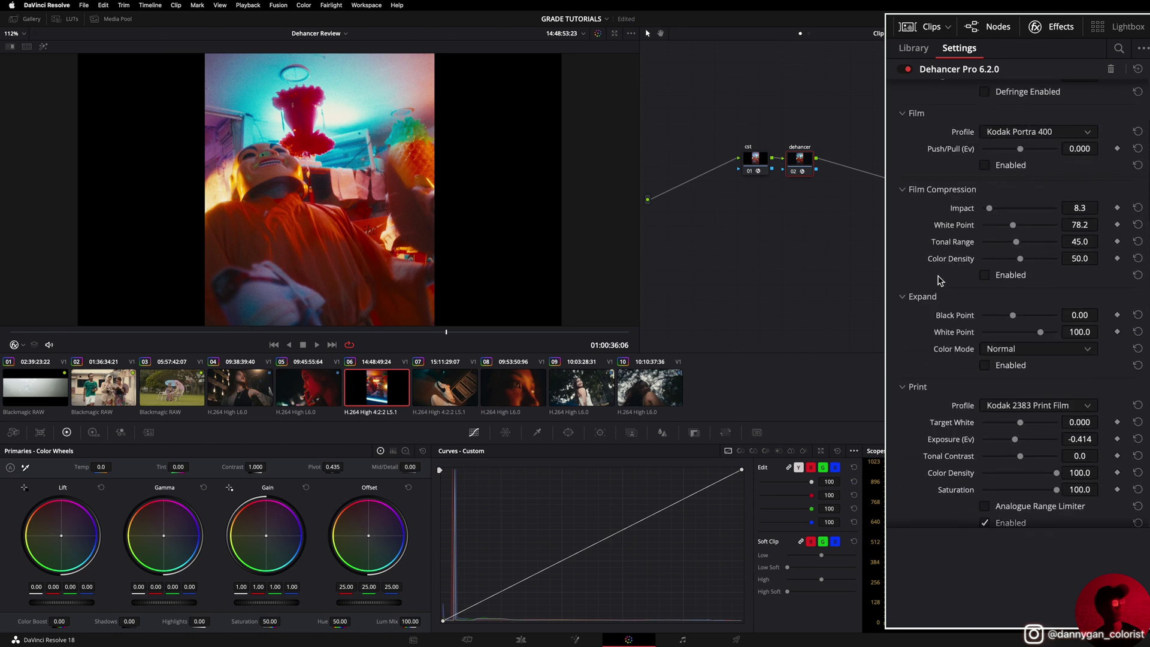
scroll(938, 279, "up", 3)
scroll(922, 251, "down", 1)
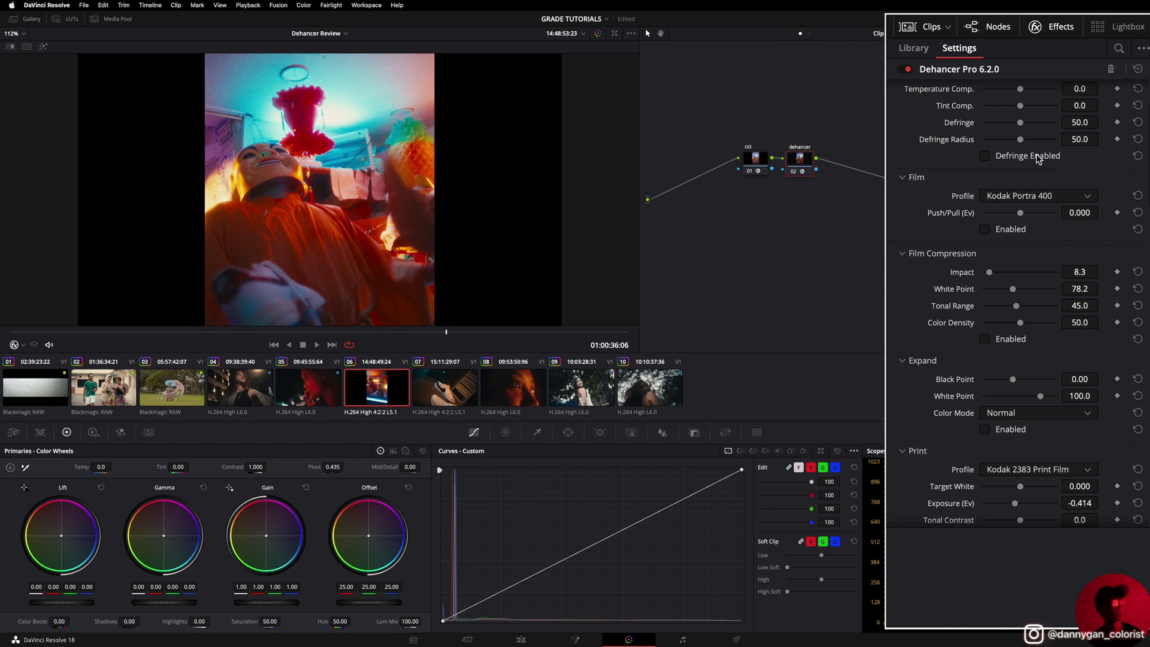
scroll(940, 204, "down", 6)
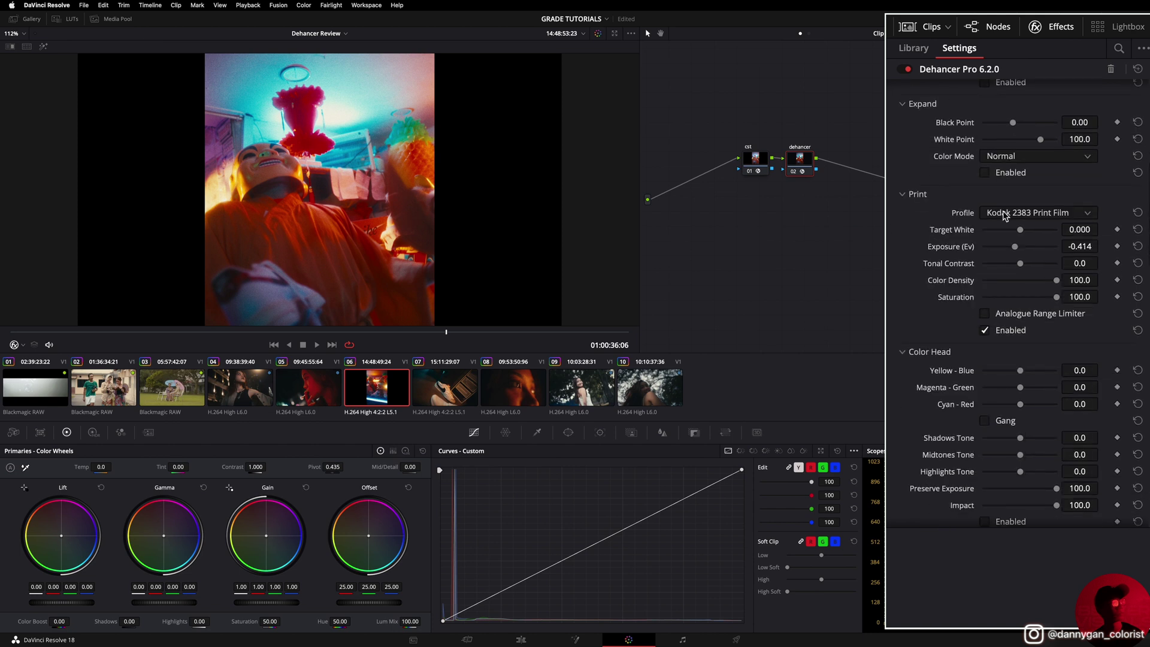
scroll(924, 245, "down", 10)
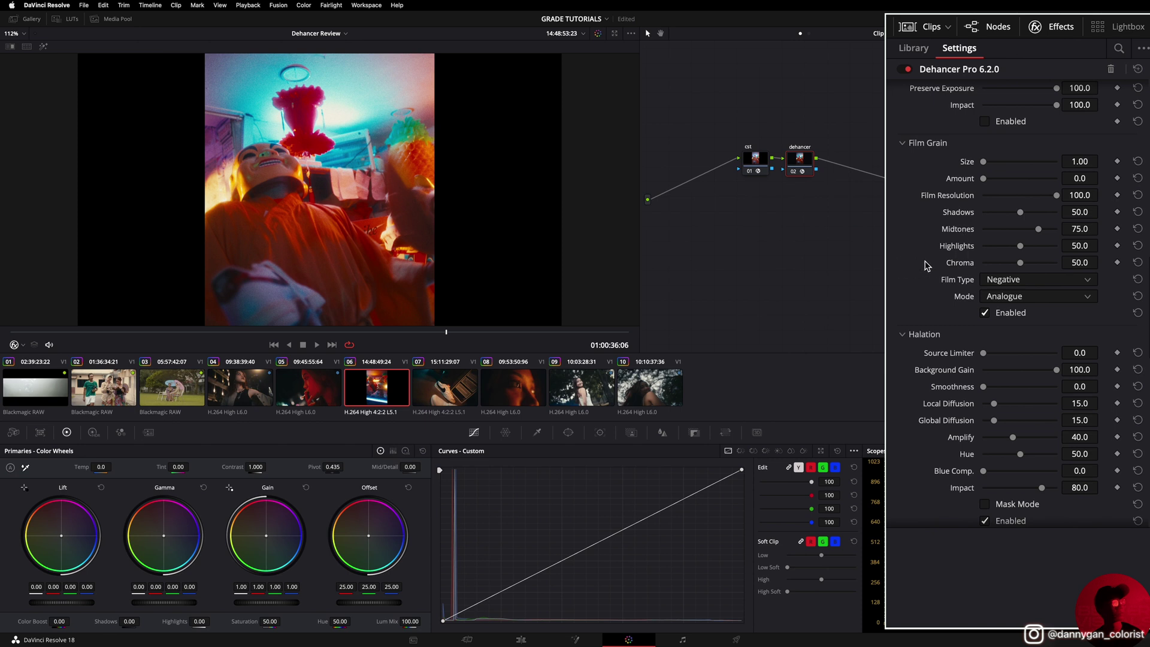
scroll(926, 266, "down", 4)
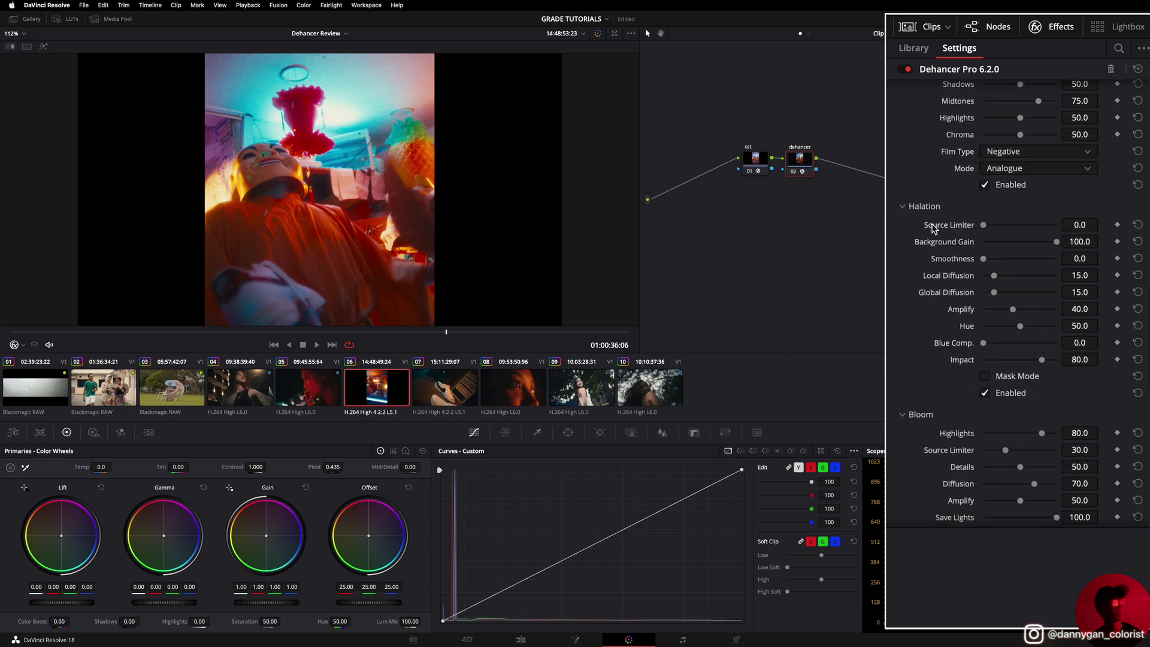
scroll(928, 300, "down", 10)
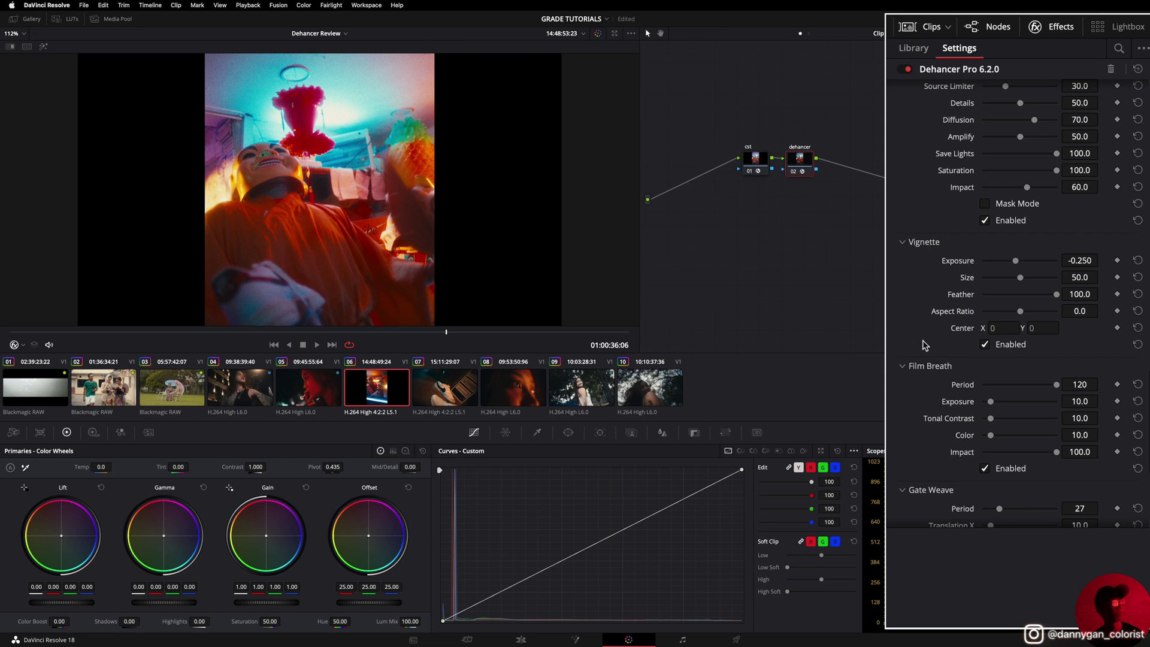
scroll(926, 340, "up", 4)
scroll(931, 233, "up", 10)
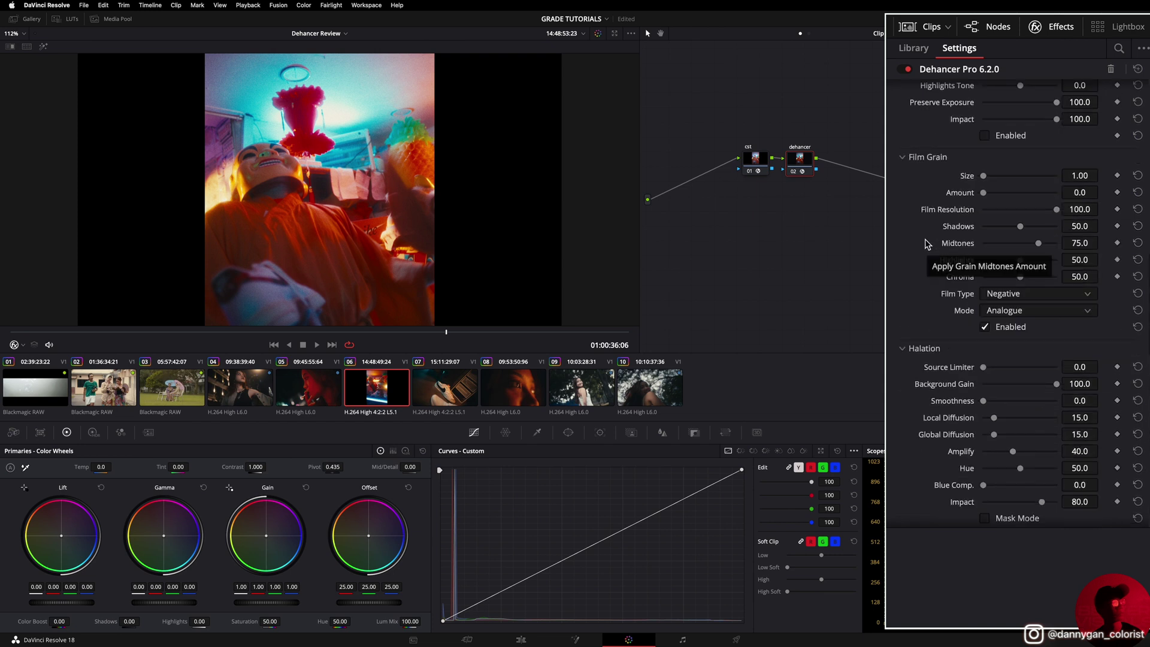
scroll(912, 324, "up", 15)
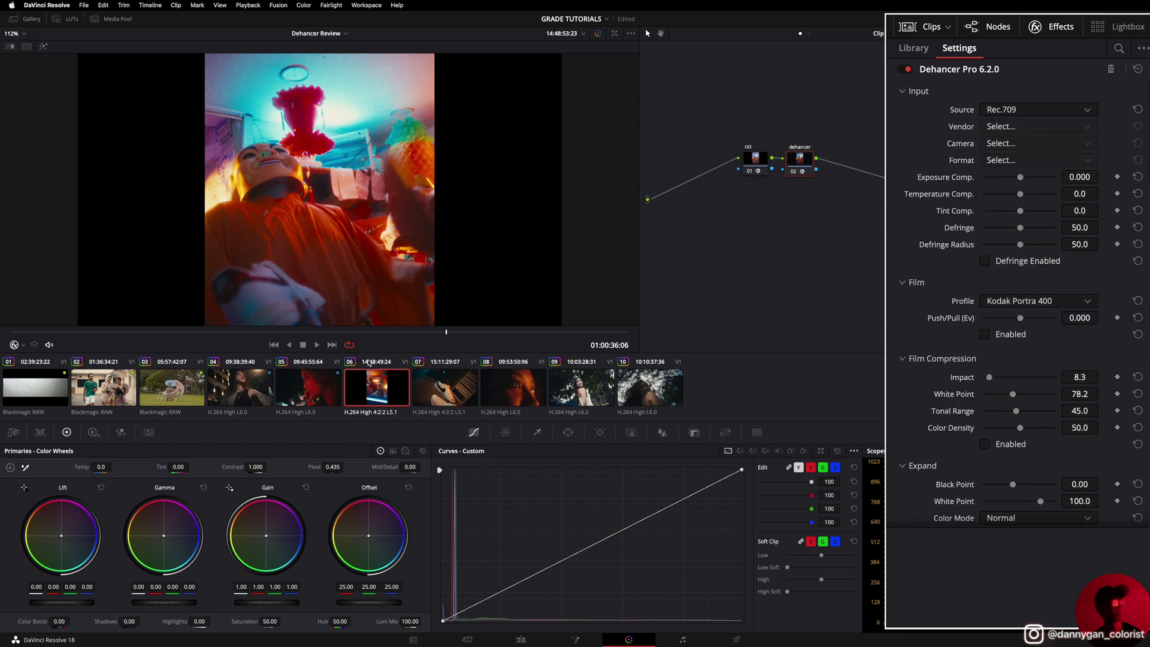
left_click(248, 331)
key("space")
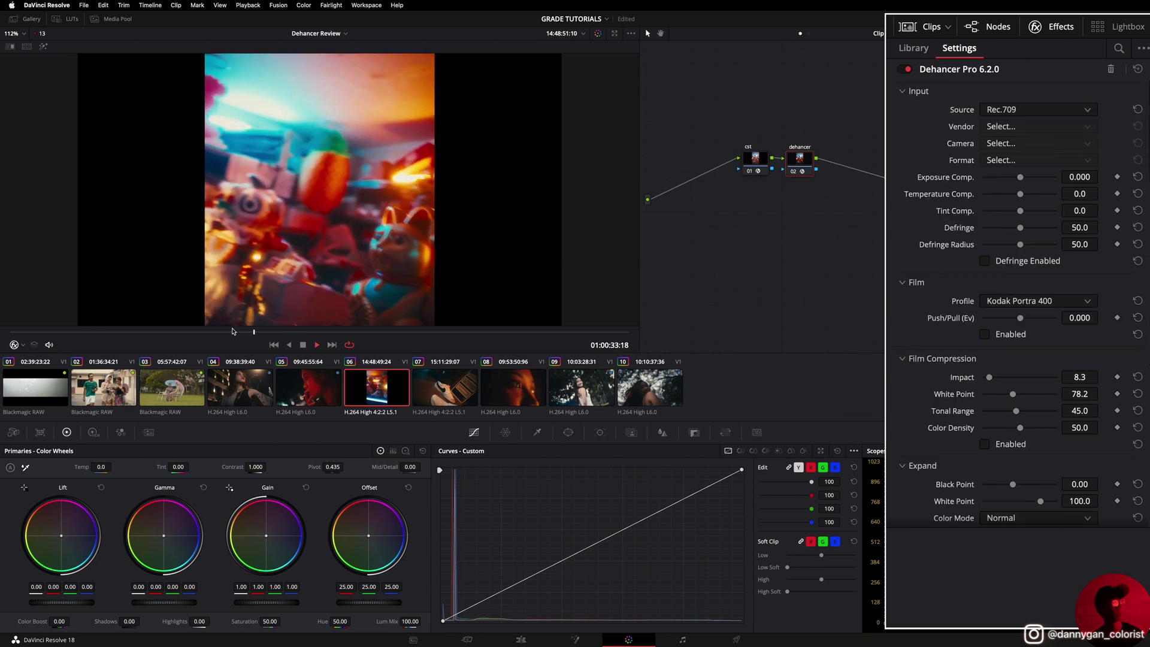